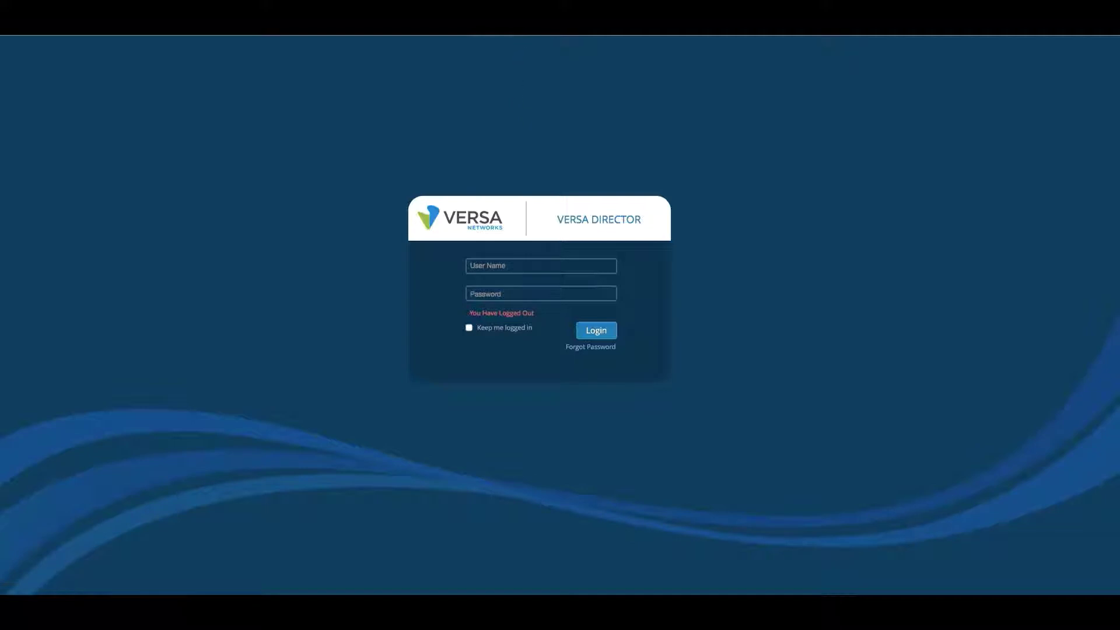
# Log in to Versa Director using the autofilled Administrator user name and password
pyautogui.press('super+l')
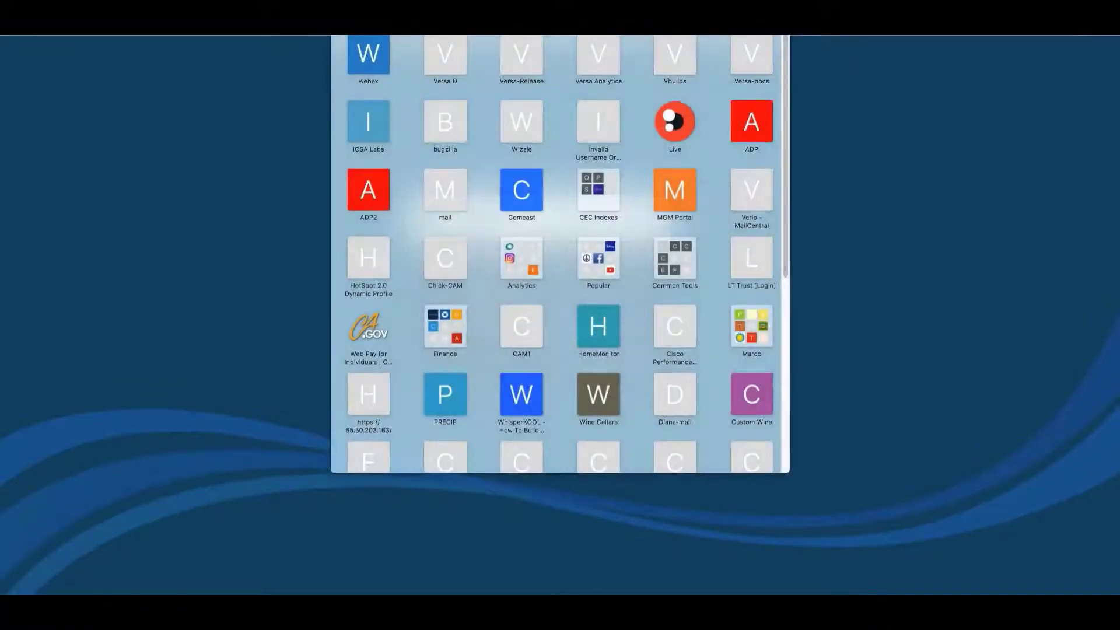
pyautogui.click(805, 144)
pyautogui.click(568, 268)
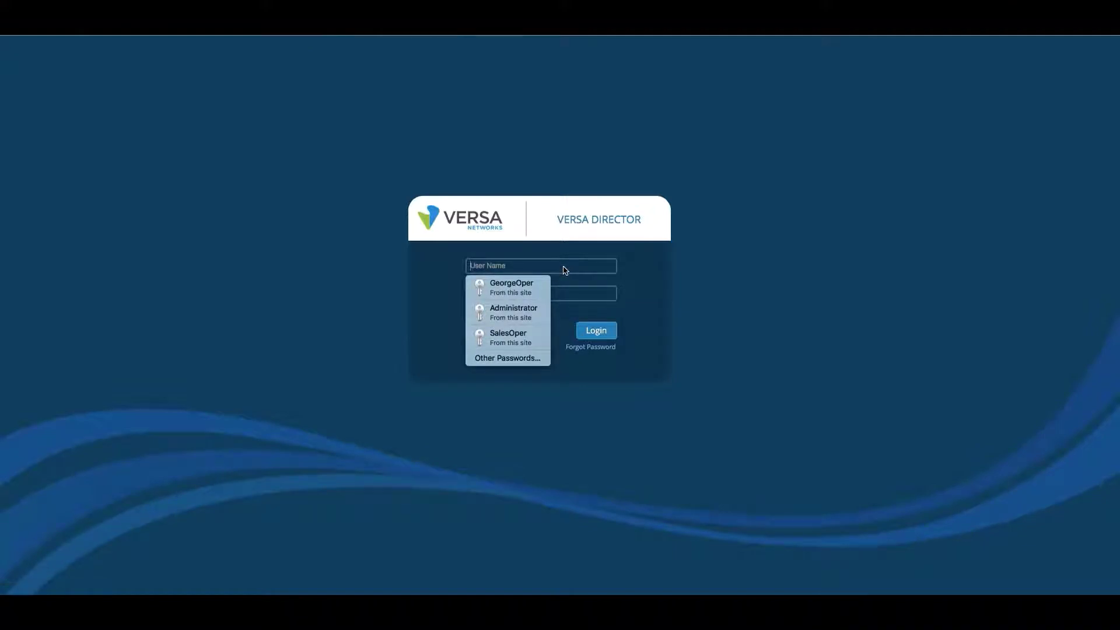
pyautogui.click(544, 313)
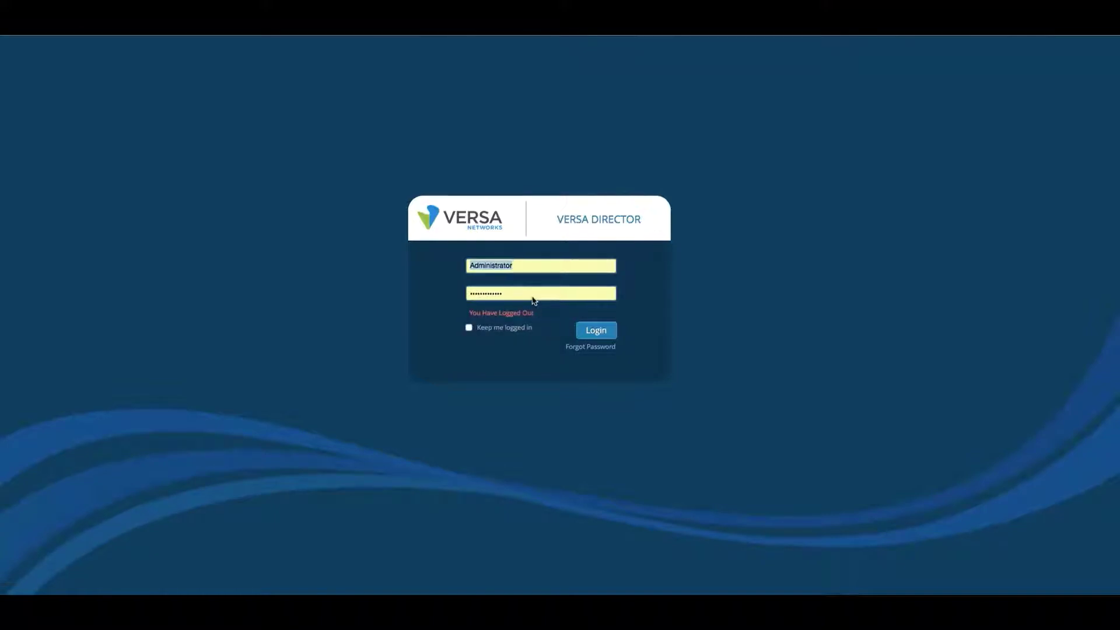
pyautogui.click(590, 333)
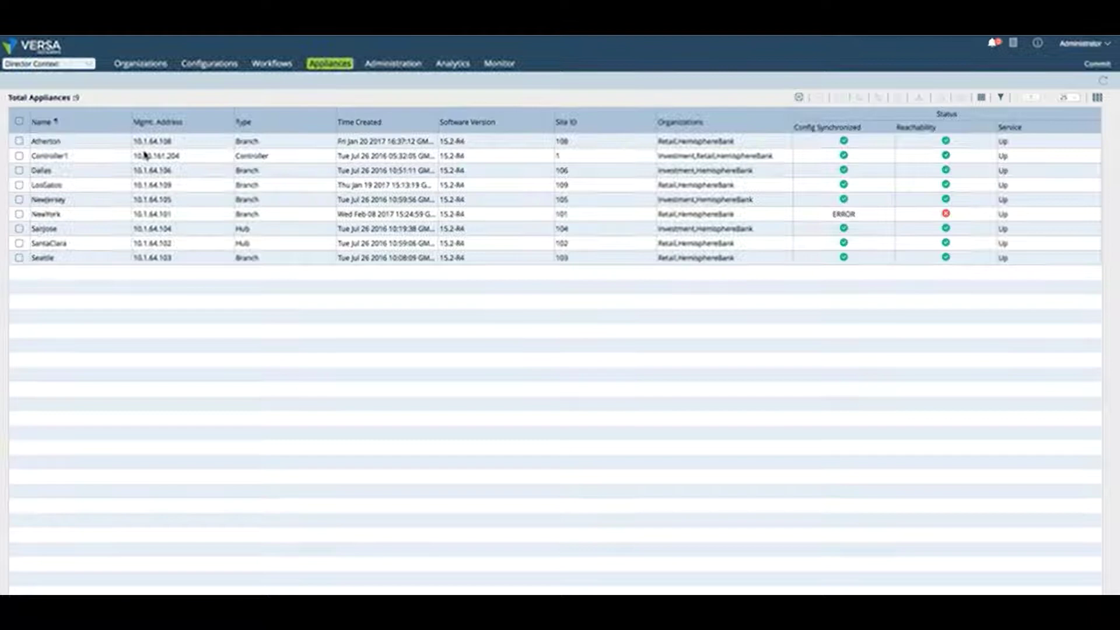
# Change from Director Context to Appliance Context to see SanJose's organizations
pyautogui.click(91, 68)
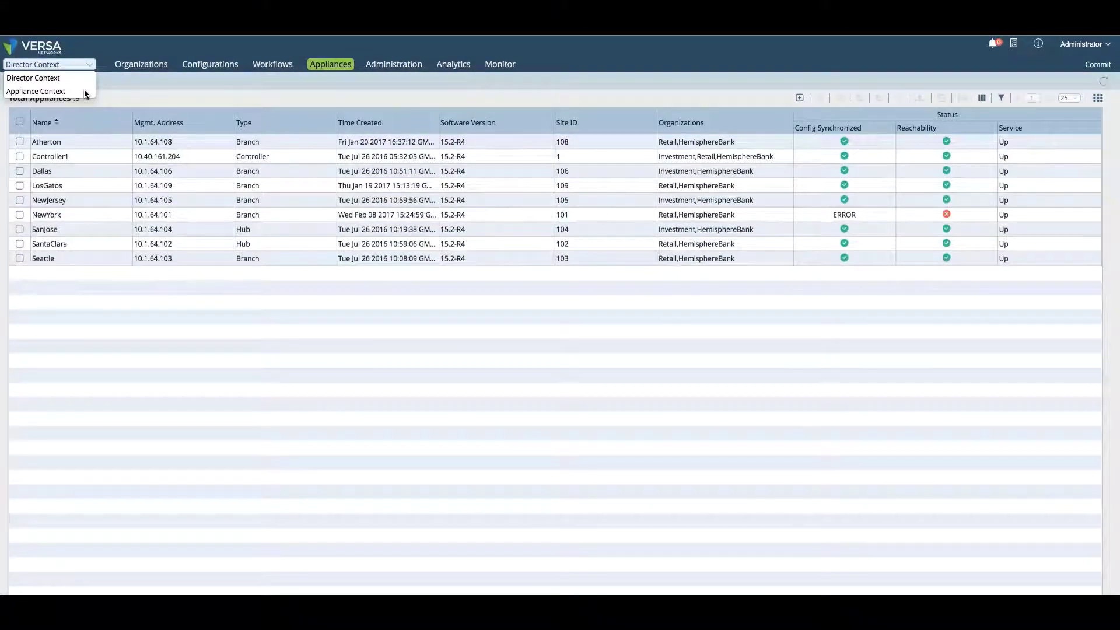
pyautogui.click(84, 92)
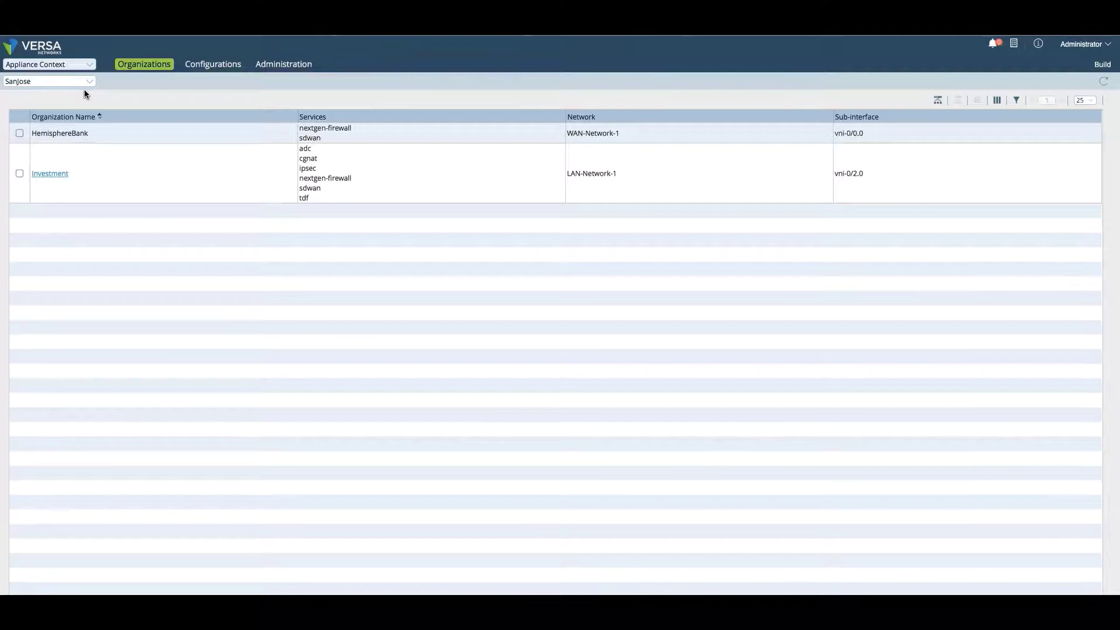
# Select the LosGatos appliance, then tick and untick the Retail organization row
pyautogui.click(88, 82)
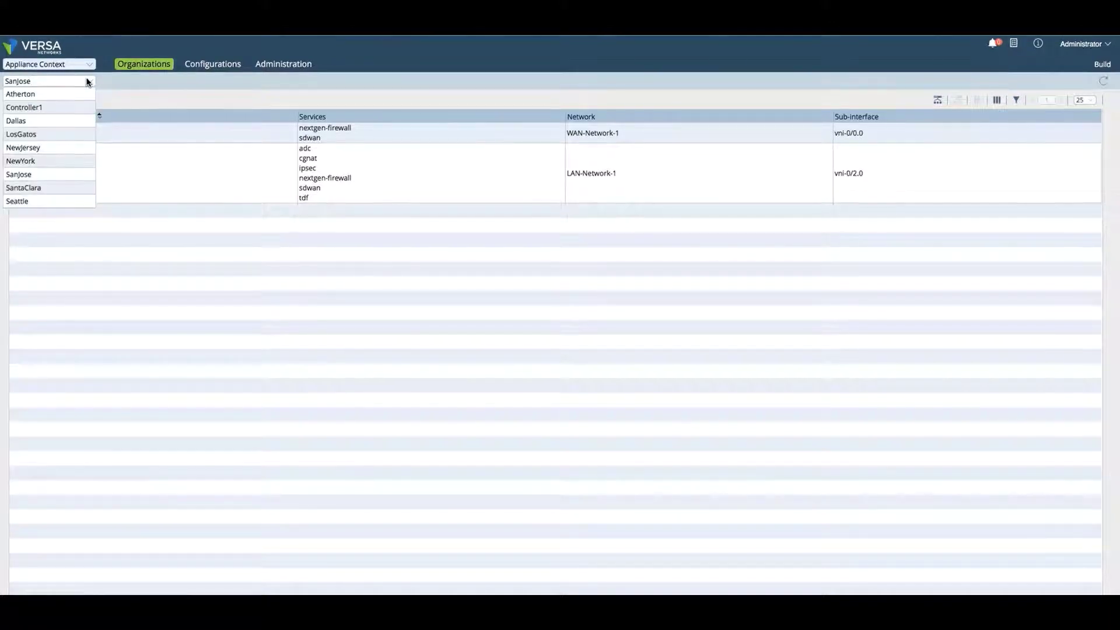
pyautogui.click(74, 136)
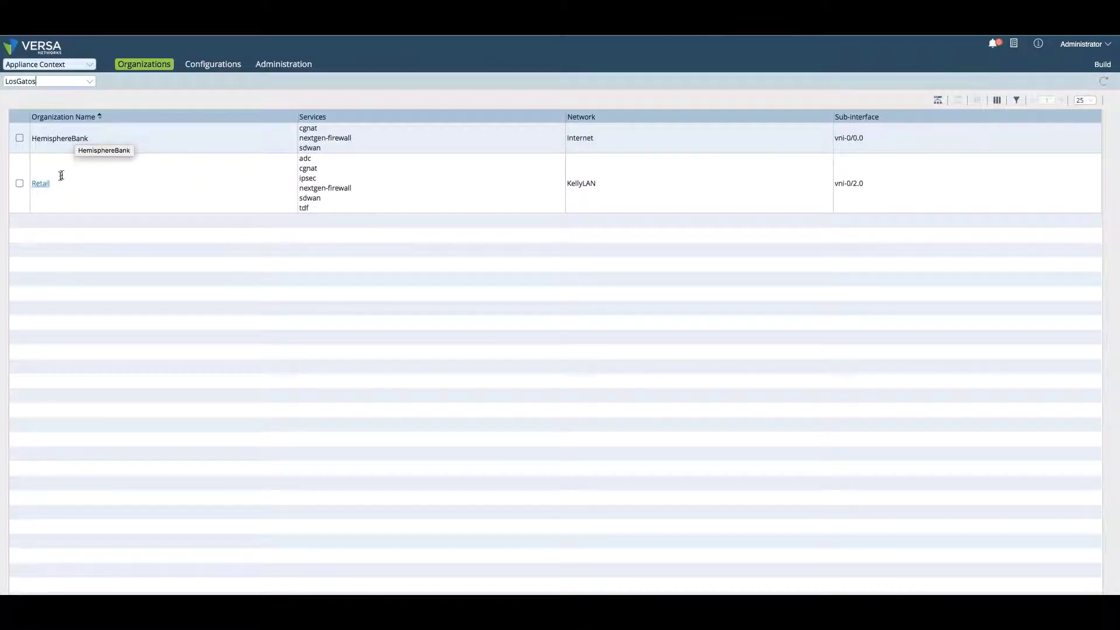
pyautogui.click(59, 194)
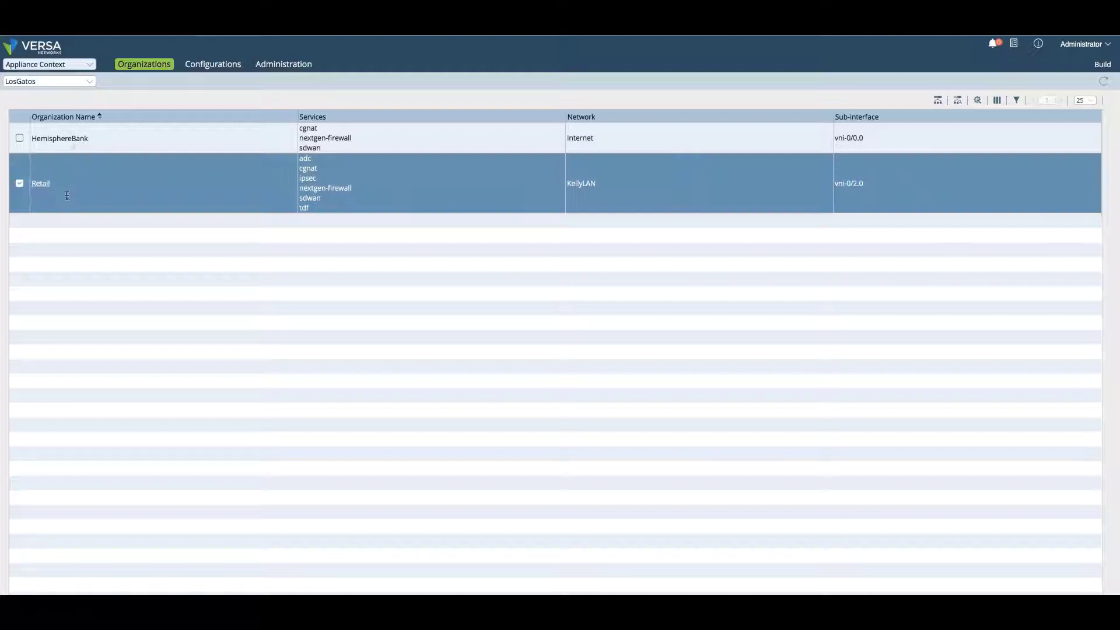
pyautogui.click(20, 182)
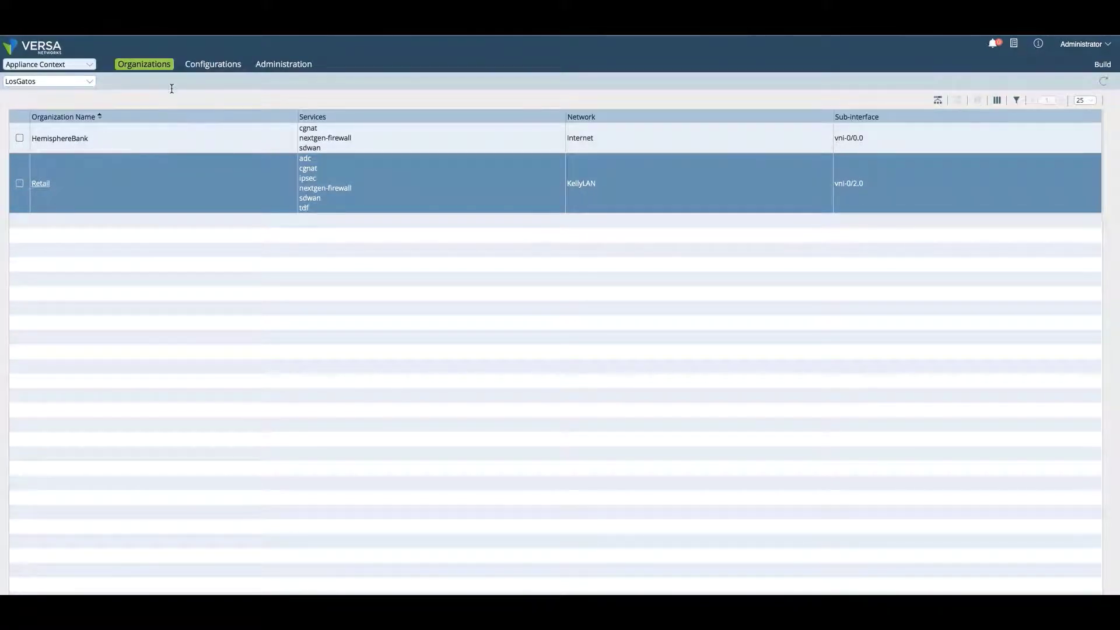
# Open LosGatos's Configurations and expand VRRP, Class of Service and App QoS
pyautogui.click(201, 65)
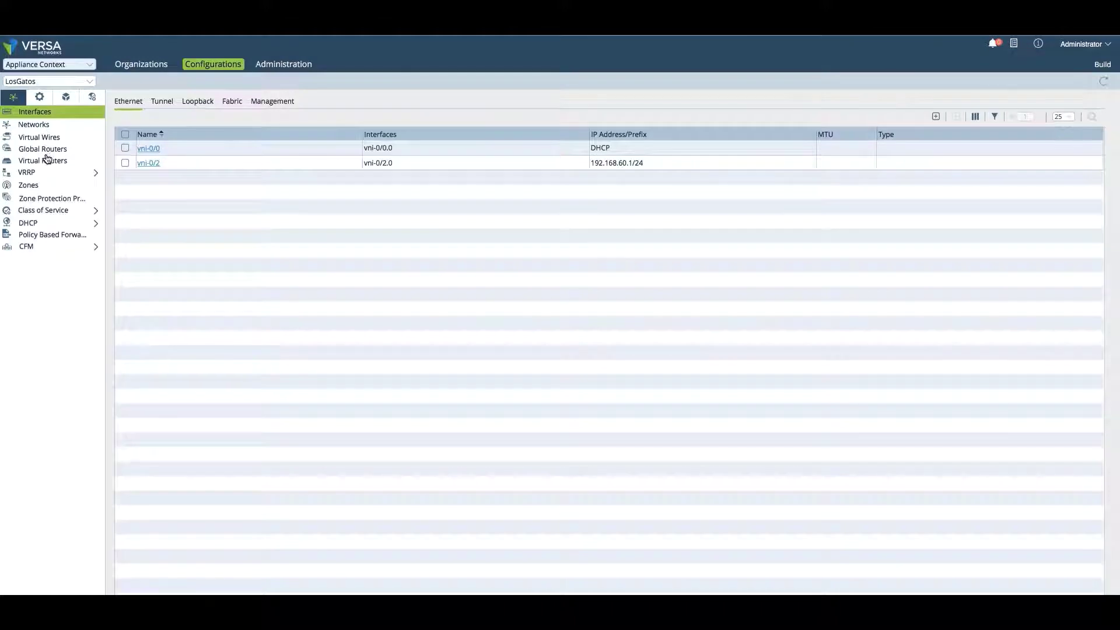
pyautogui.click(67, 174)
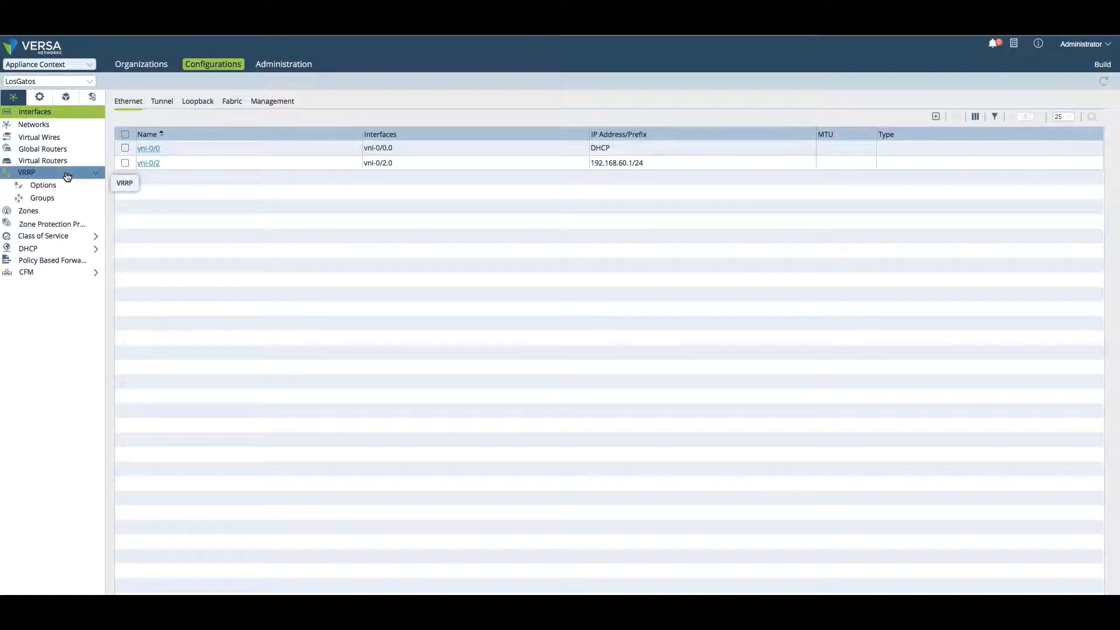
pyautogui.click(63, 237)
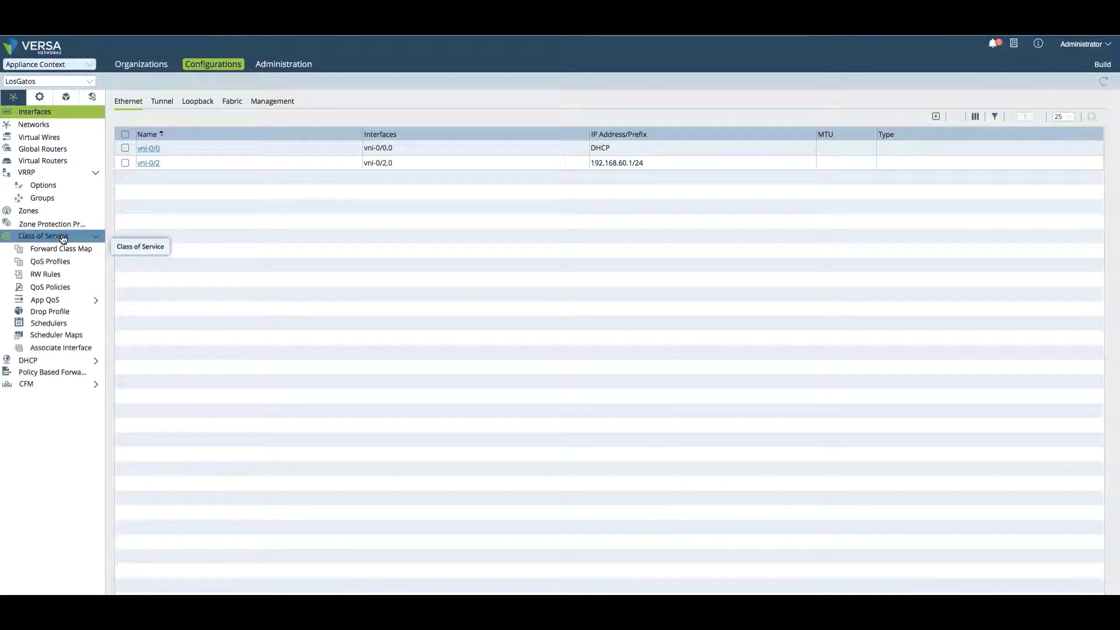
pyautogui.click(68, 301)
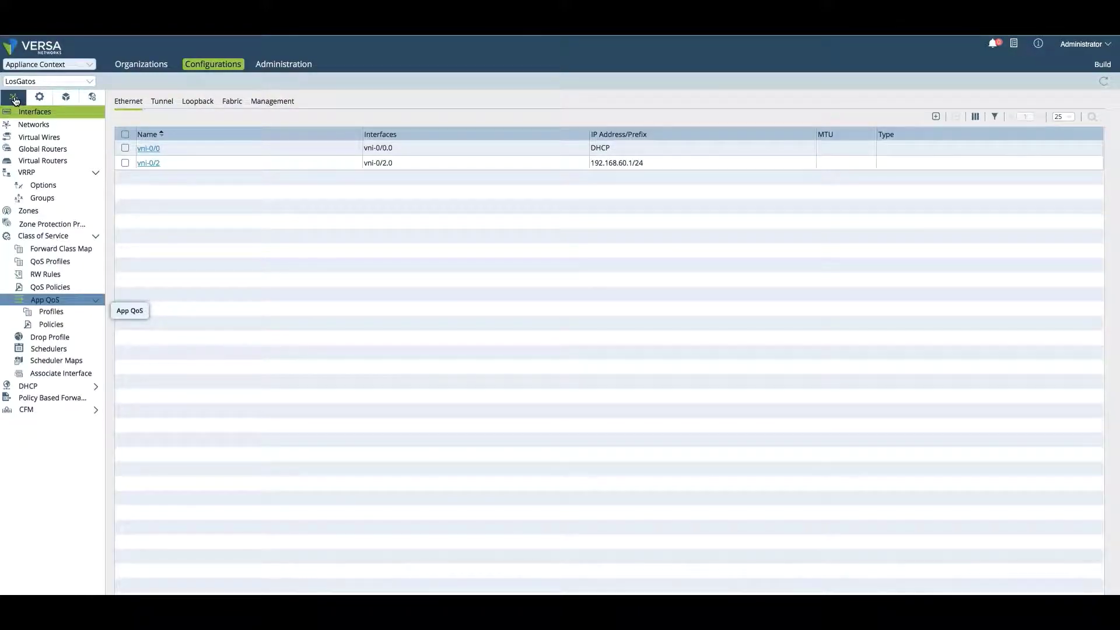
# Browse Services (SDWAN), Objects & Connectors, and Others, expanding Organization, Profiles and System
pyautogui.click(40, 100)
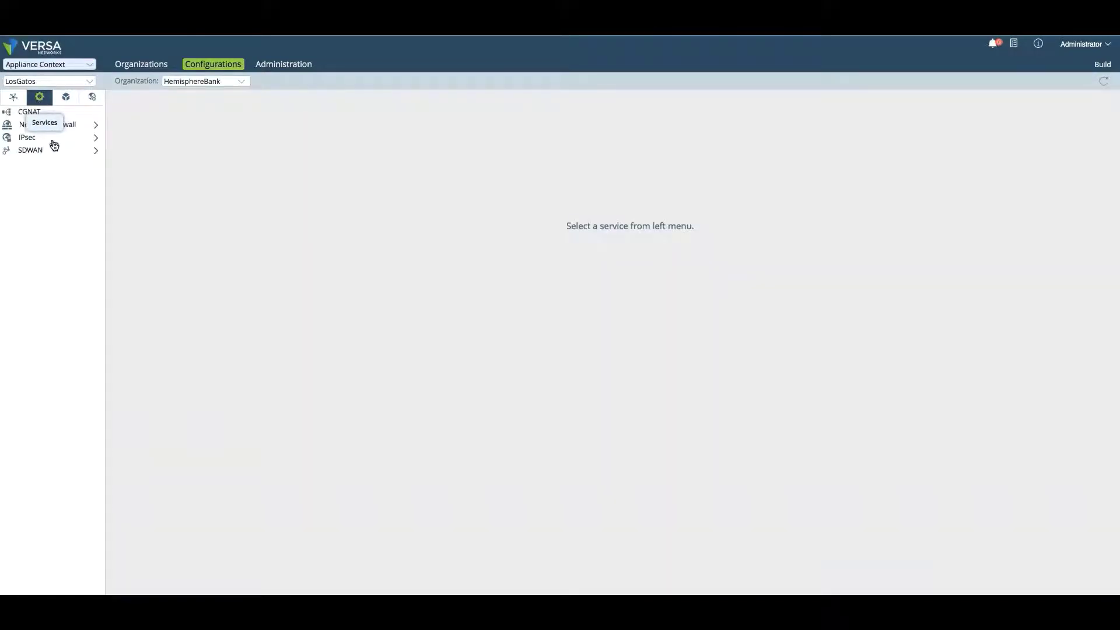
pyautogui.click(54, 152)
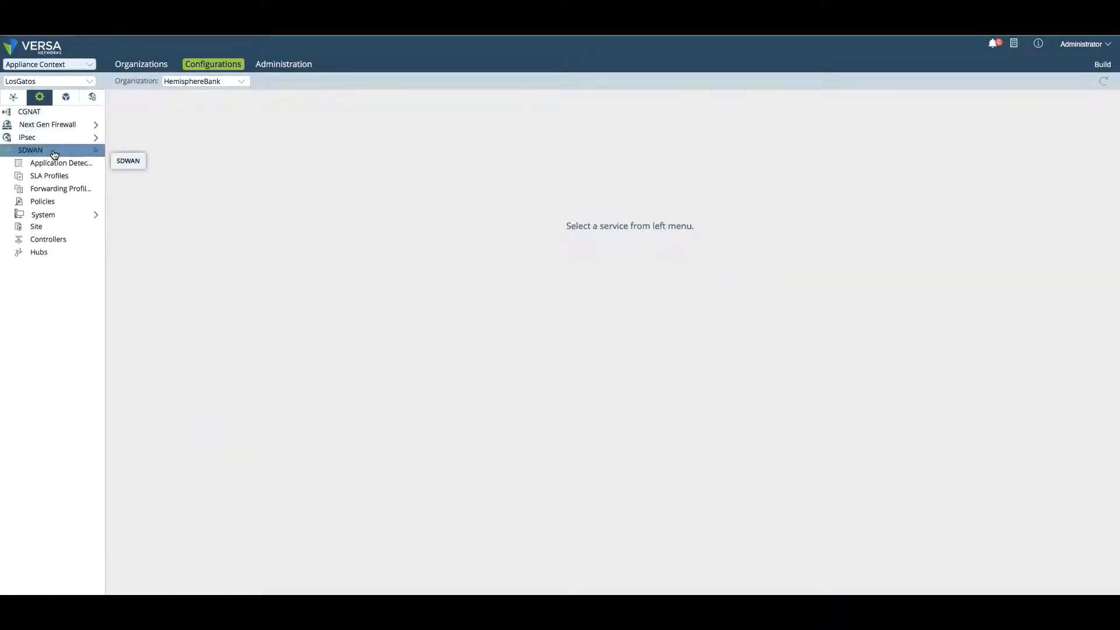
pyautogui.click(66, 100)
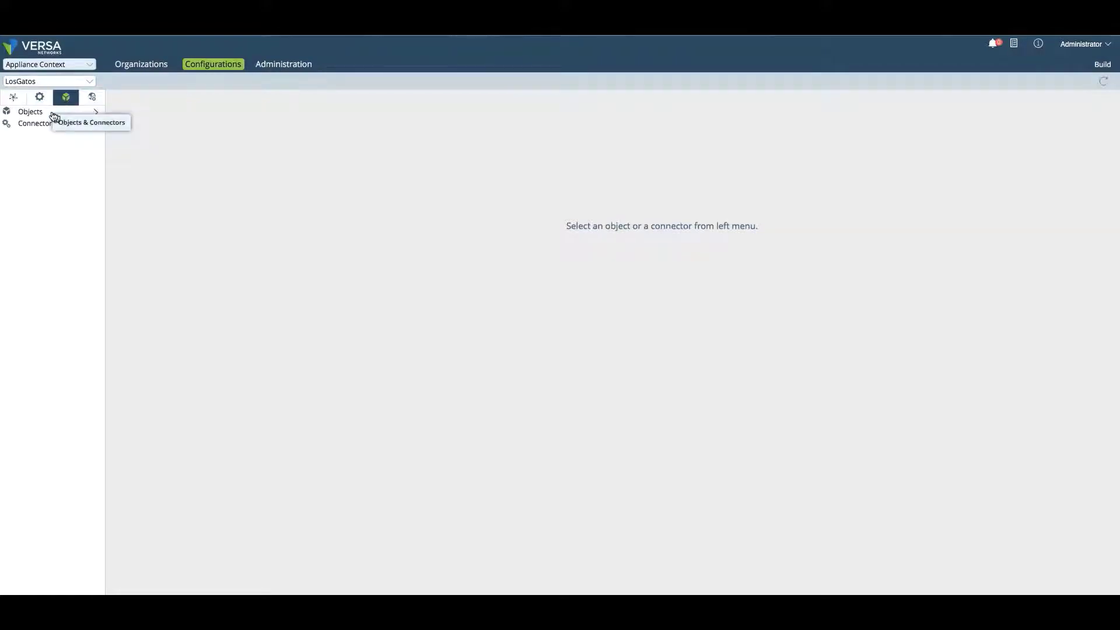
pyautogui.click(50, 112)
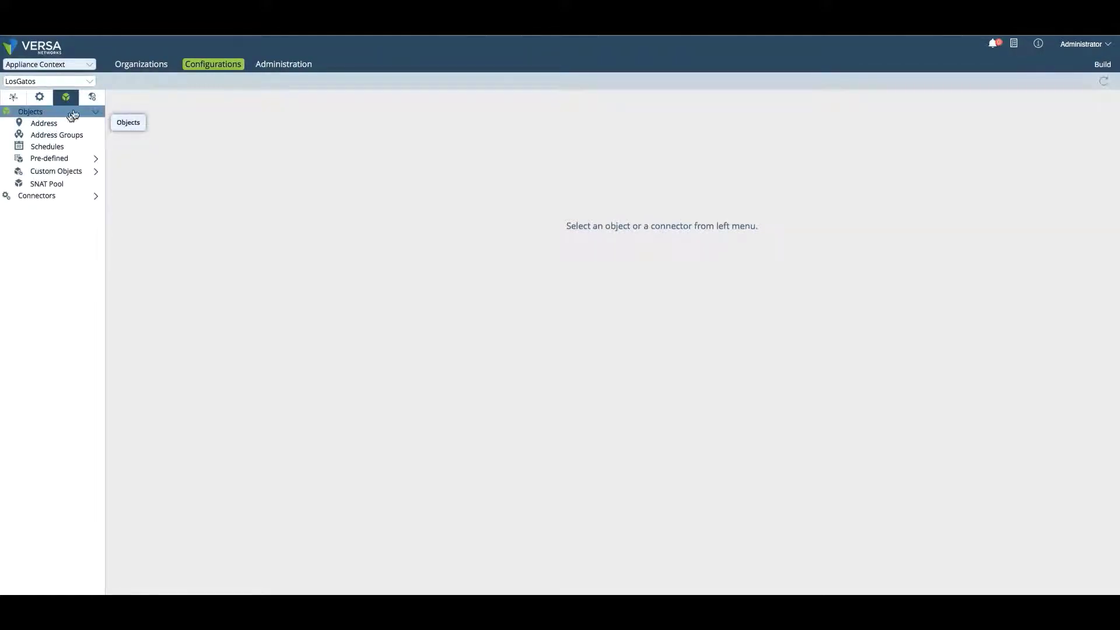
pyautogui.click(93, 99)
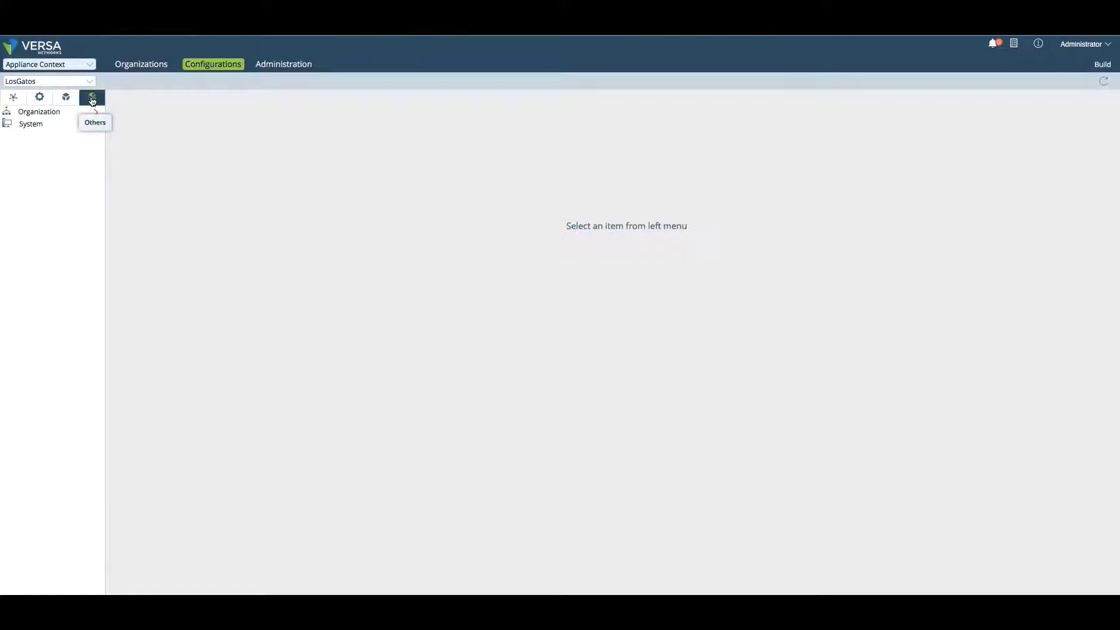
pyautogui.click(56, 115)
pyautogui.click(58, 137)
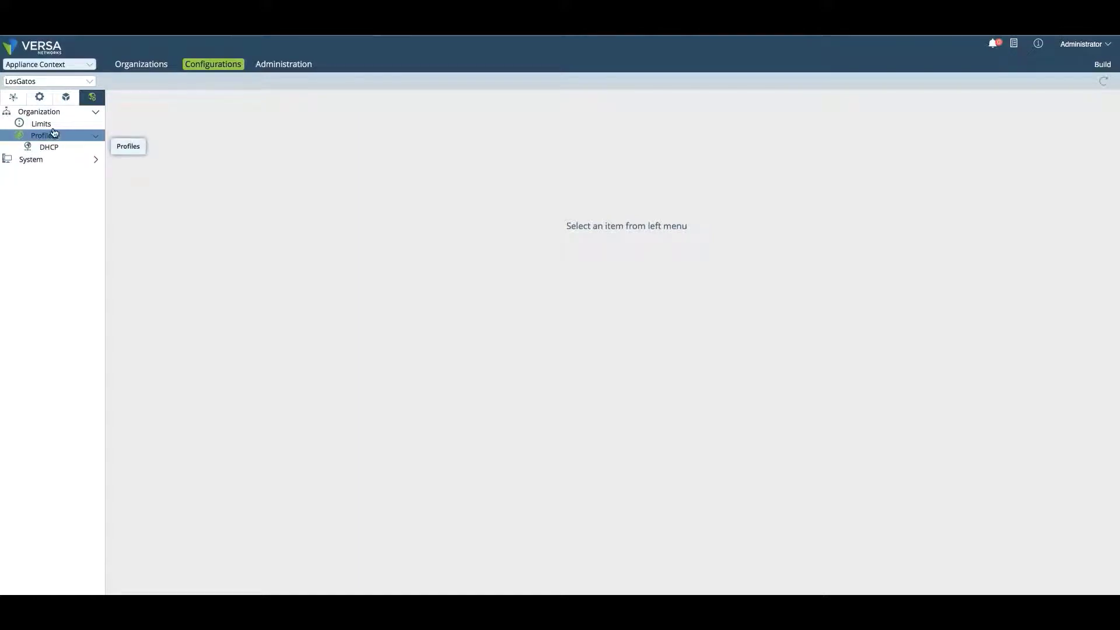
pyautogui.click(55, 159)
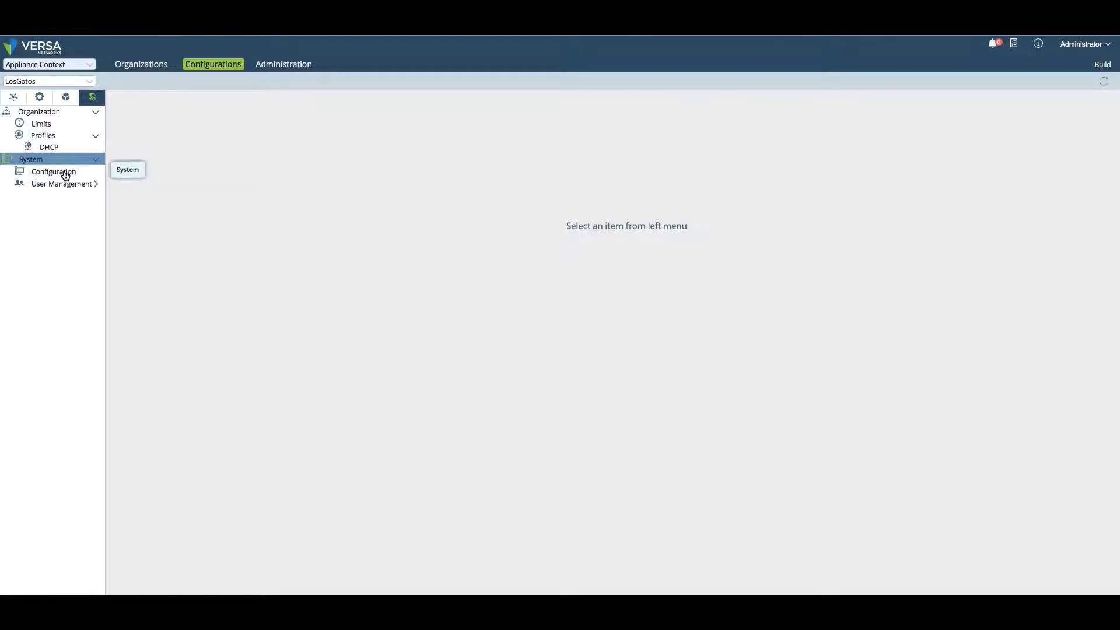
# View LosGatos's System Configuration, then its Administration page listing HemisphereBank's enabled ALGs
pyautogui.click(64, 174)
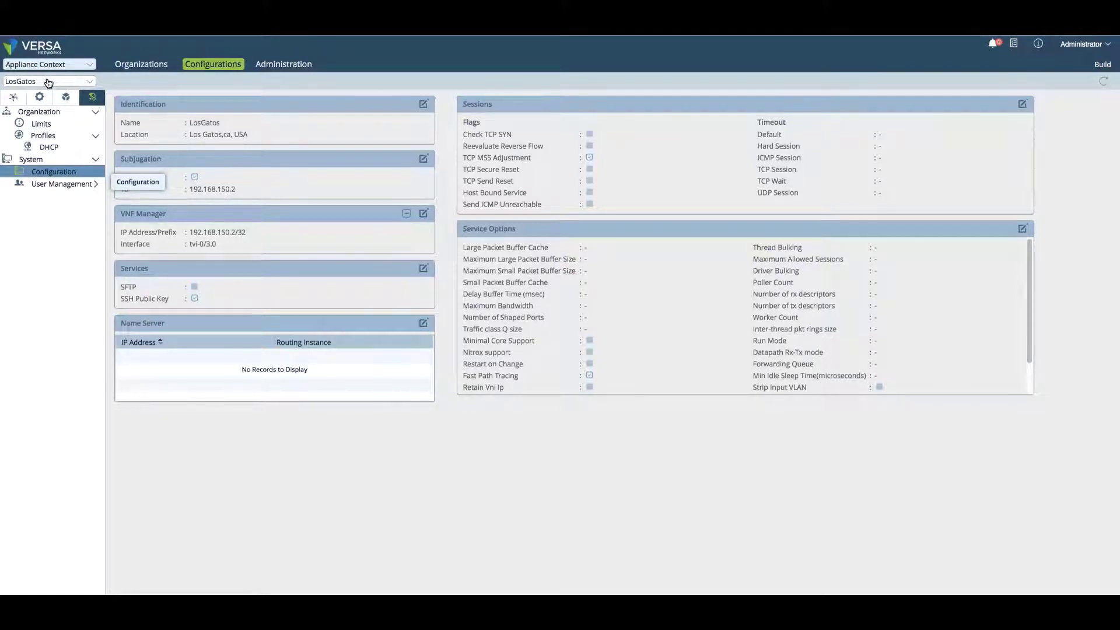
pyautogui.click(277, 65)
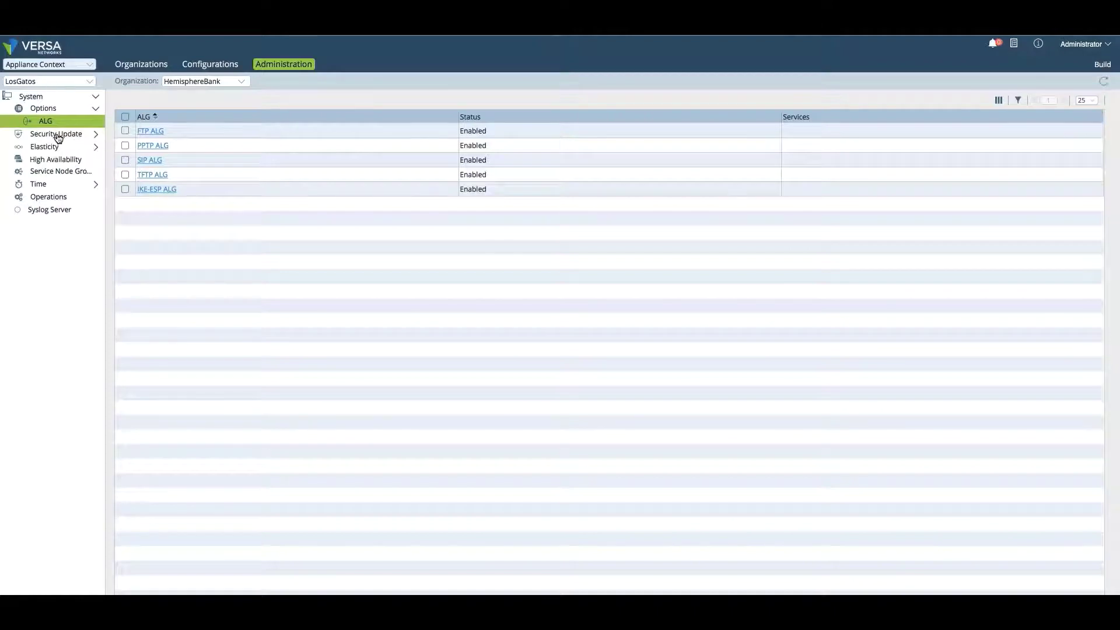
# Go back to Director Context to see all nine appliances
pyautogui.click(70, 66)
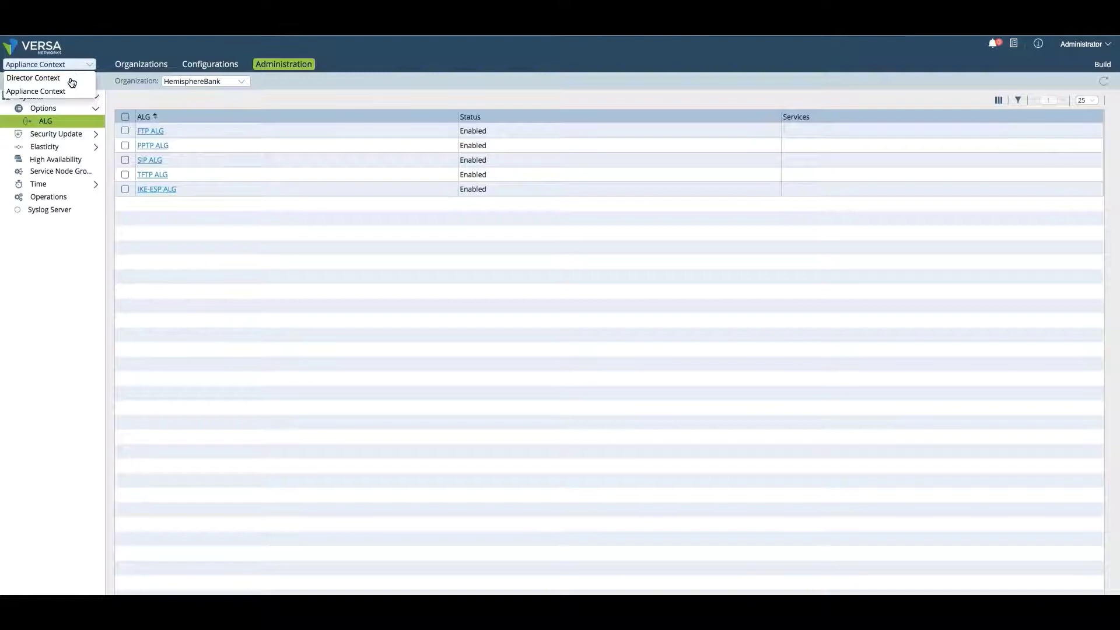
pyautogui.click(72, 81)
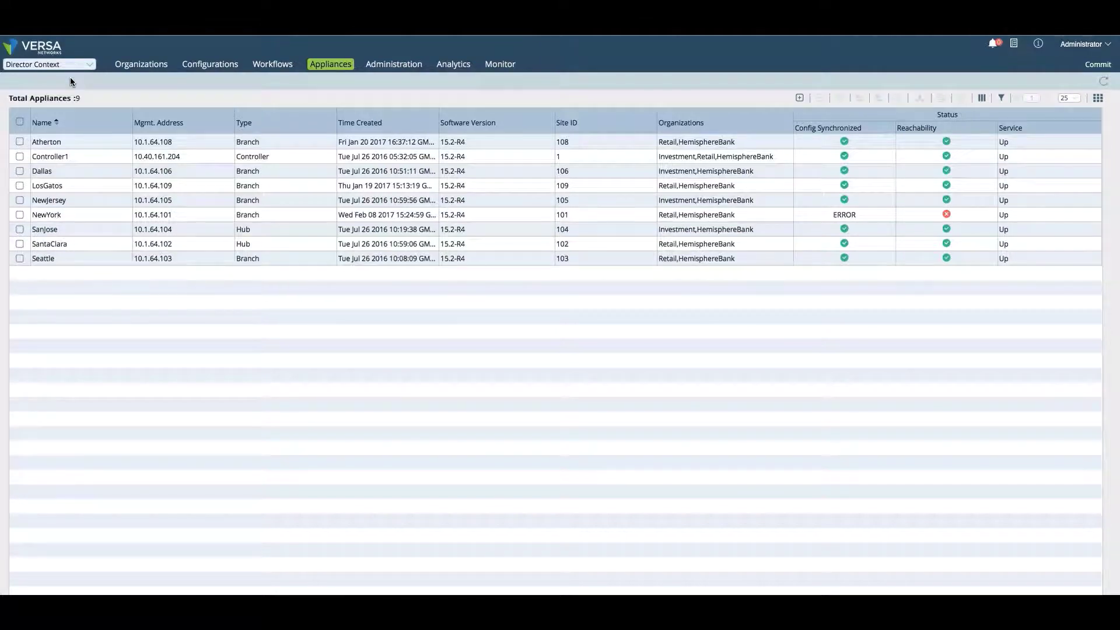
# From the Organizations list, start a new organization named TopISP
pyautogui.click(133, 69)
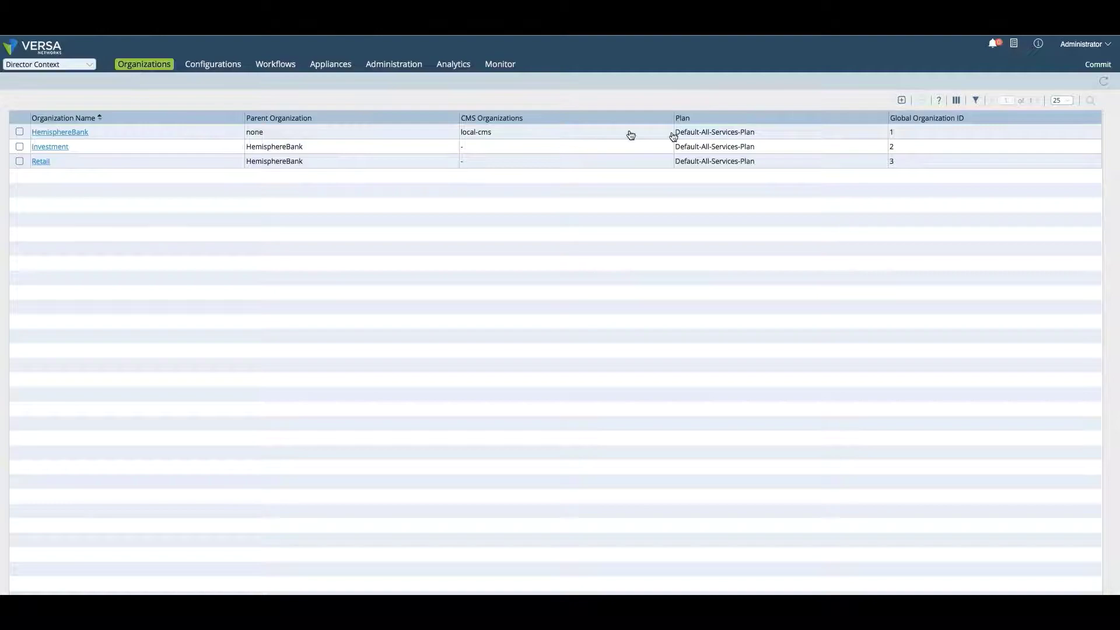
pyautogui.click(901, 100)
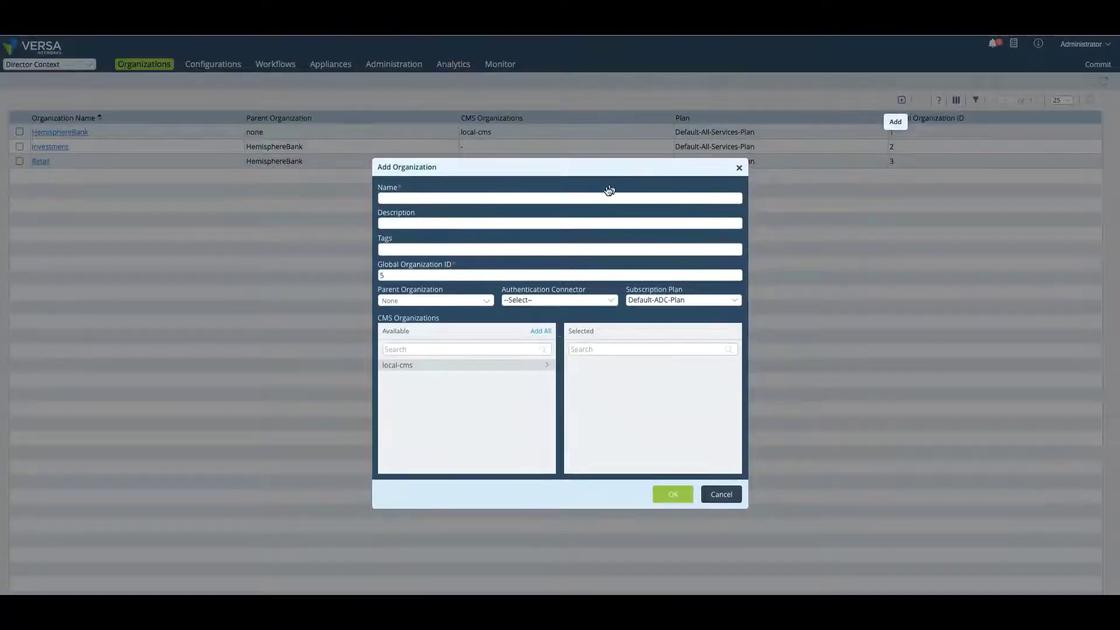
pyautogui.click(567, 197)
pyautogui.write('op')
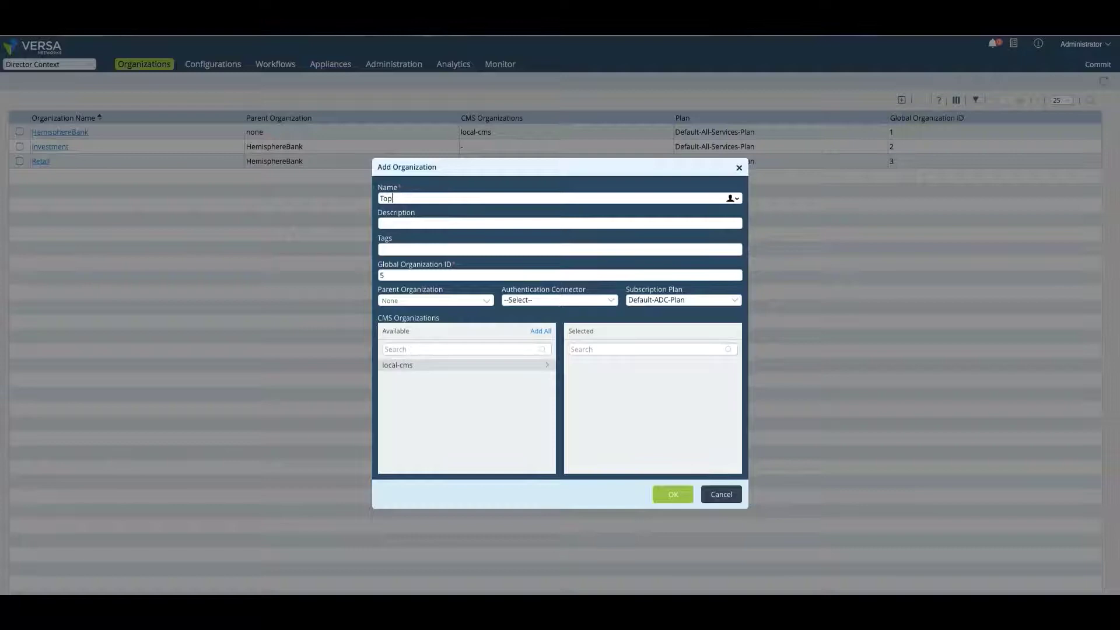
pyautogui.write('SIP')
pyautogui.write('P')
pyautogui.click(489, 276)
# Check the Authentication Connector choices, then cancel the TopISP organization
pyautogui.click(546, 301)
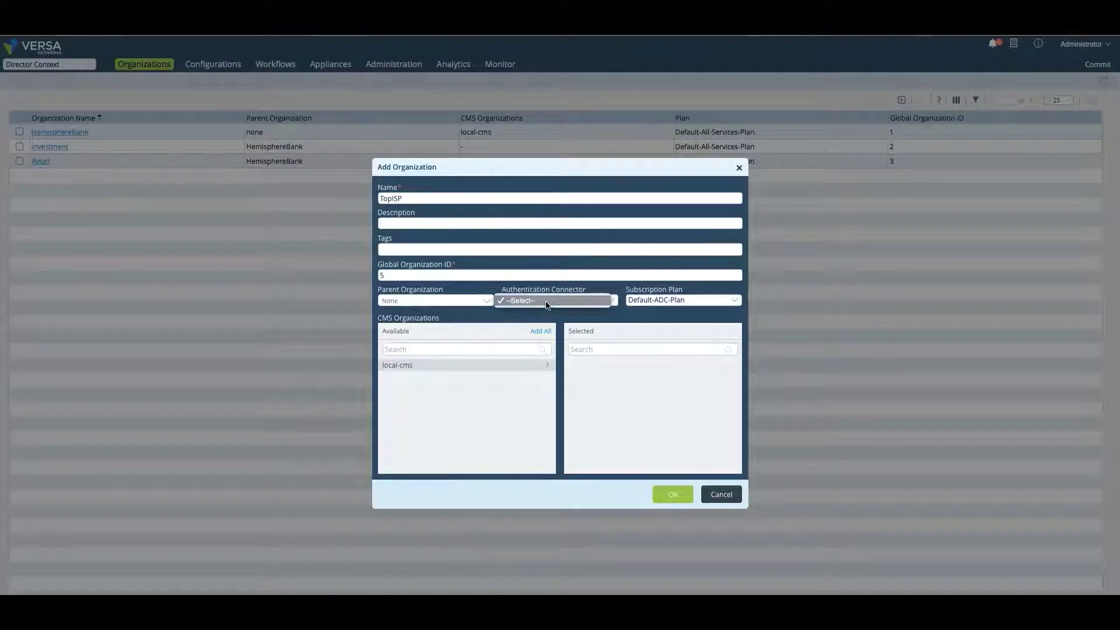
pyautogui.click(547, 301)
pyautogui.click(612, 301)
pyautogui.click(623, 348)
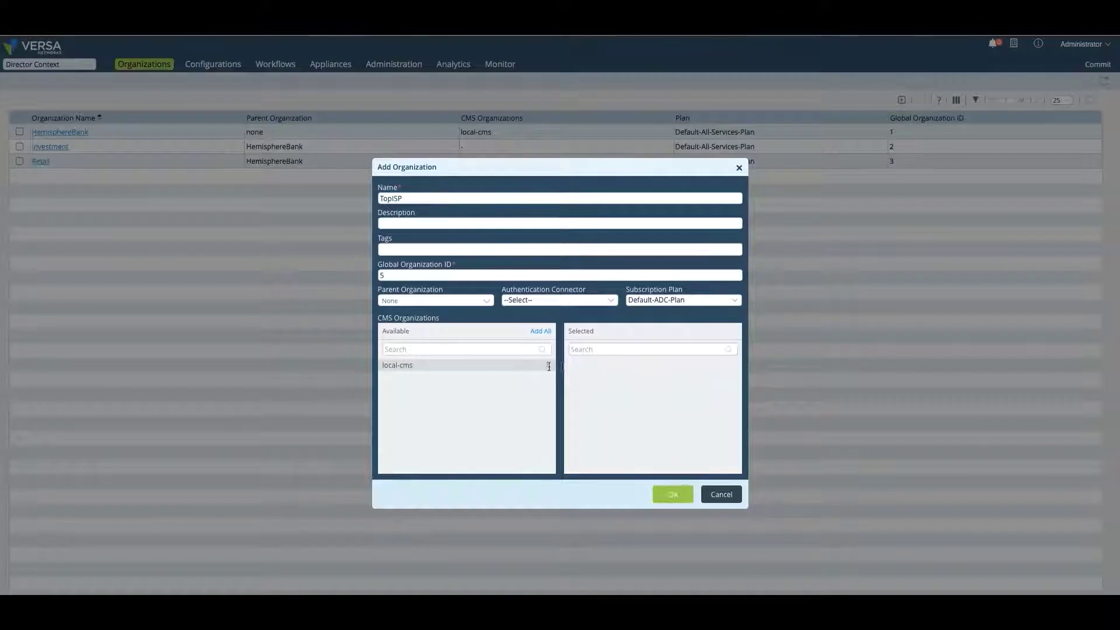
pyautogui.click(722, 495)
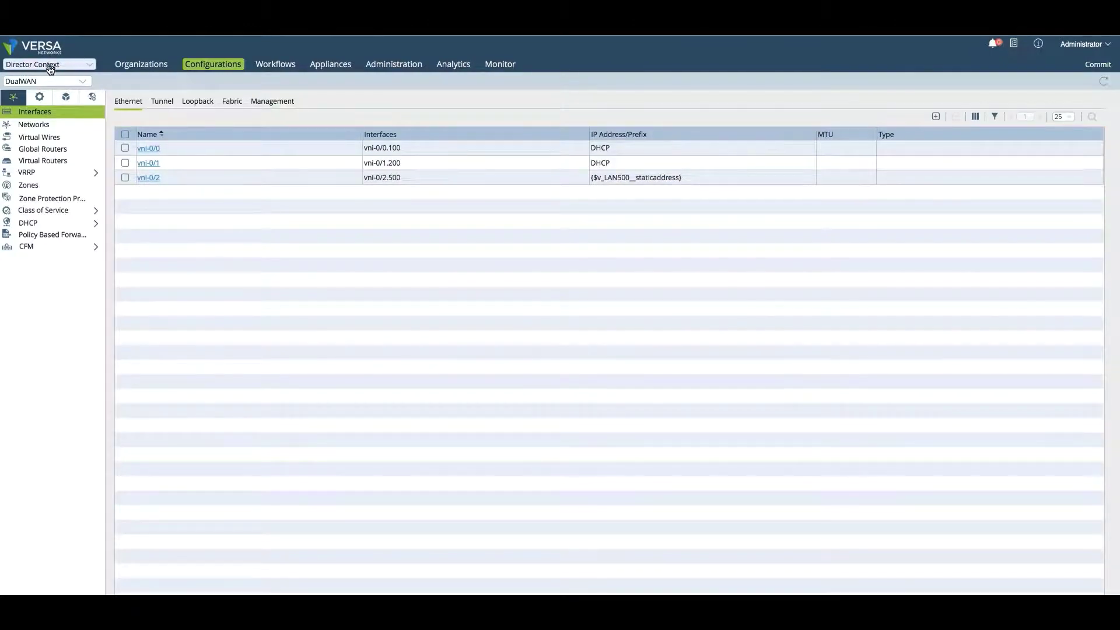
# Select the Retail_Versa_Employee template and expand its VRRP and Class of Service sections
pyautogui.click(84, 84)
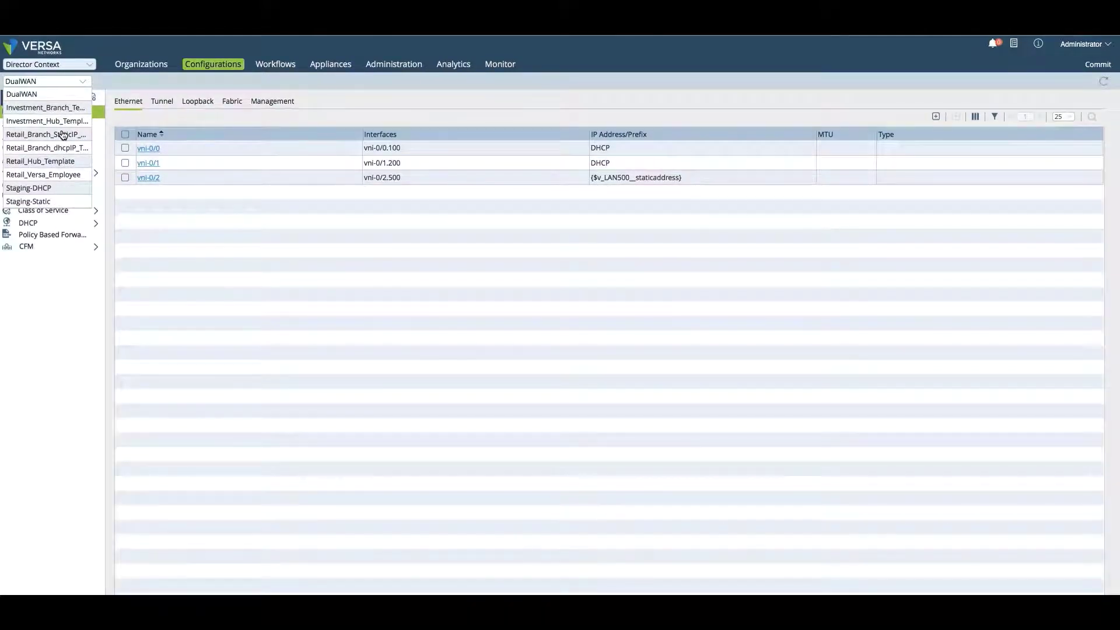
pyautogui.click(62, 176)
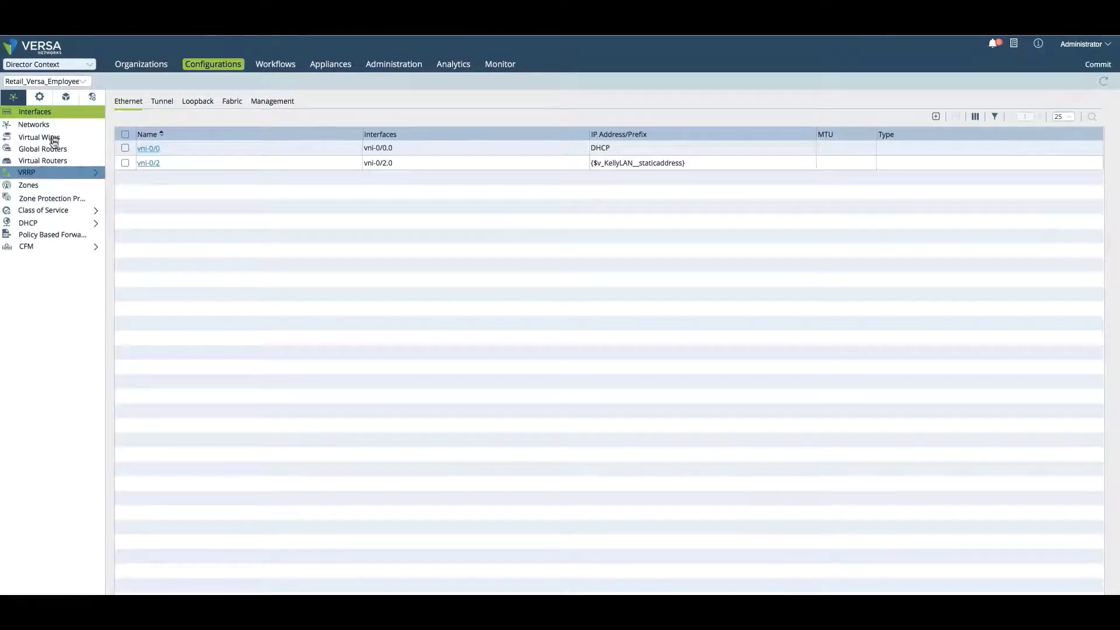
pyautogui.click(57, 176)
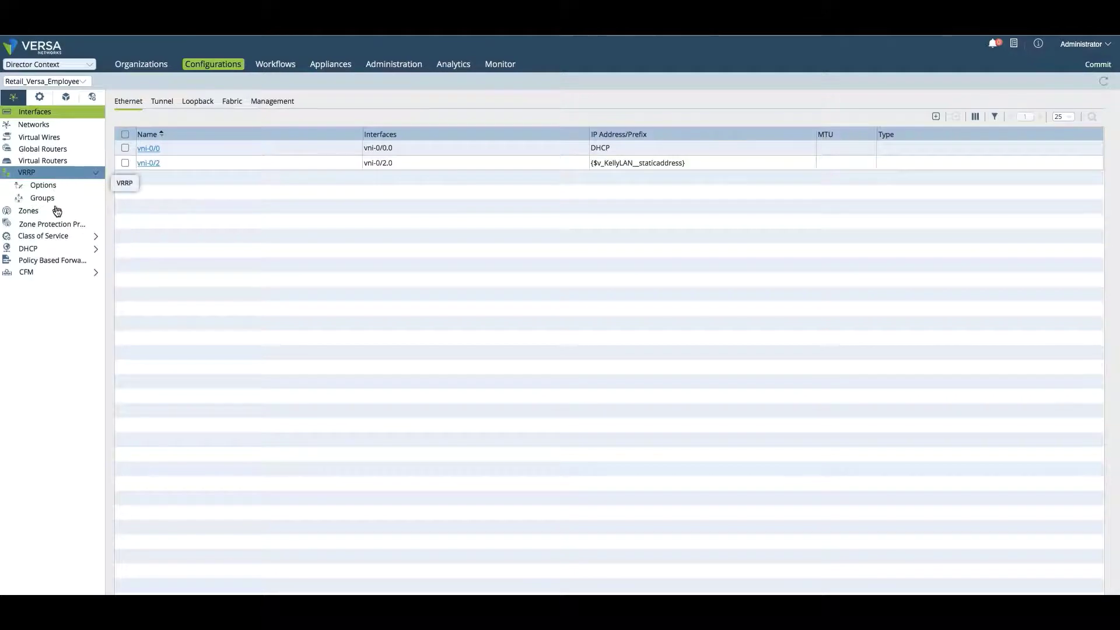
pyautogui.click(62, 236)
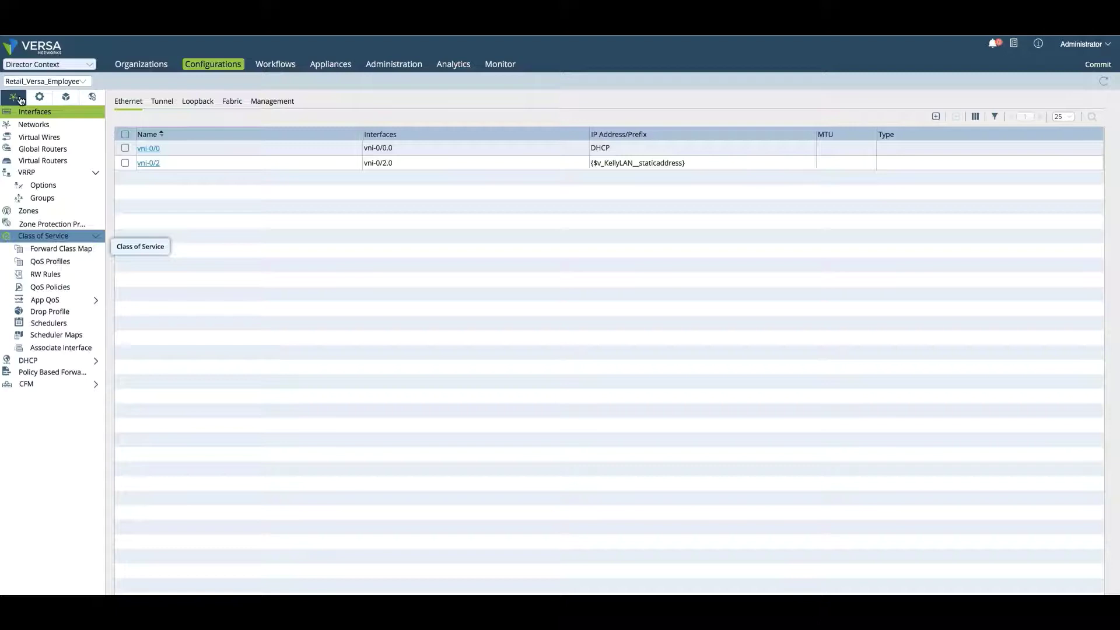
# Browse the Services, Objects & Connectors and Others sections, leaving the template unchanged
pyautogui.click(39, 98)
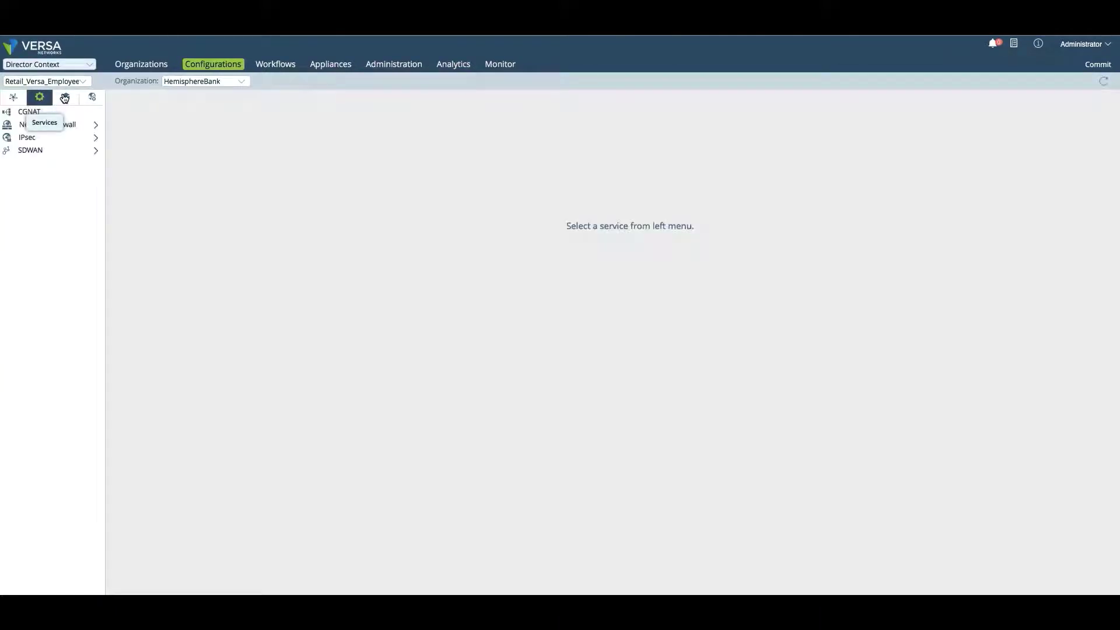
pyautogui.click(65, 98)
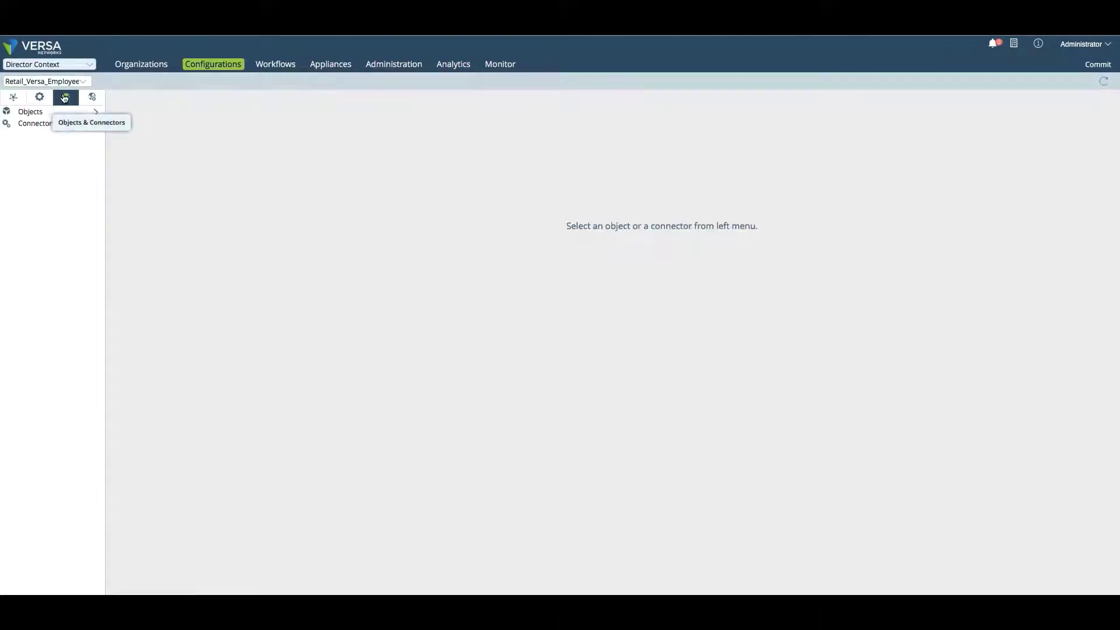
pyautogui.click(92, 97)
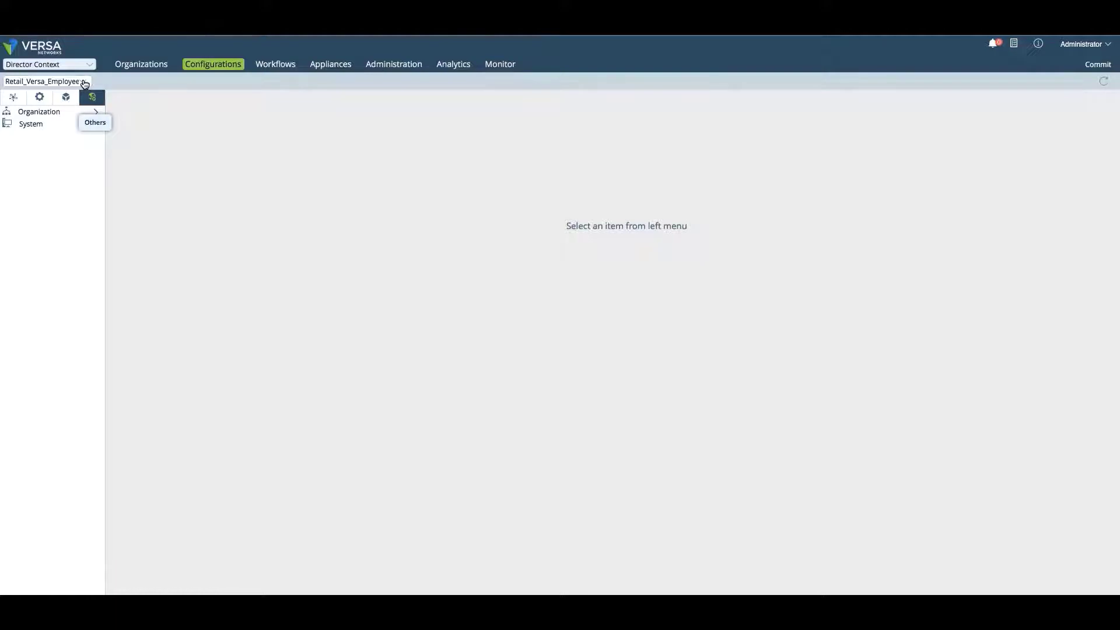
pyautogui.click(84, 83)
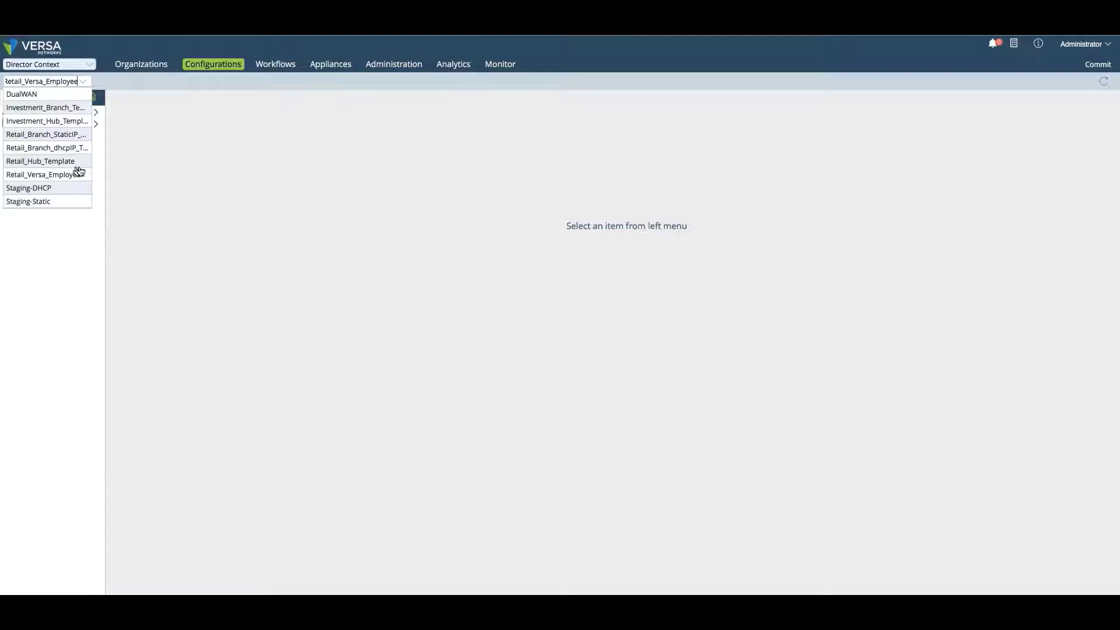
pyautogui.click(149, 146)
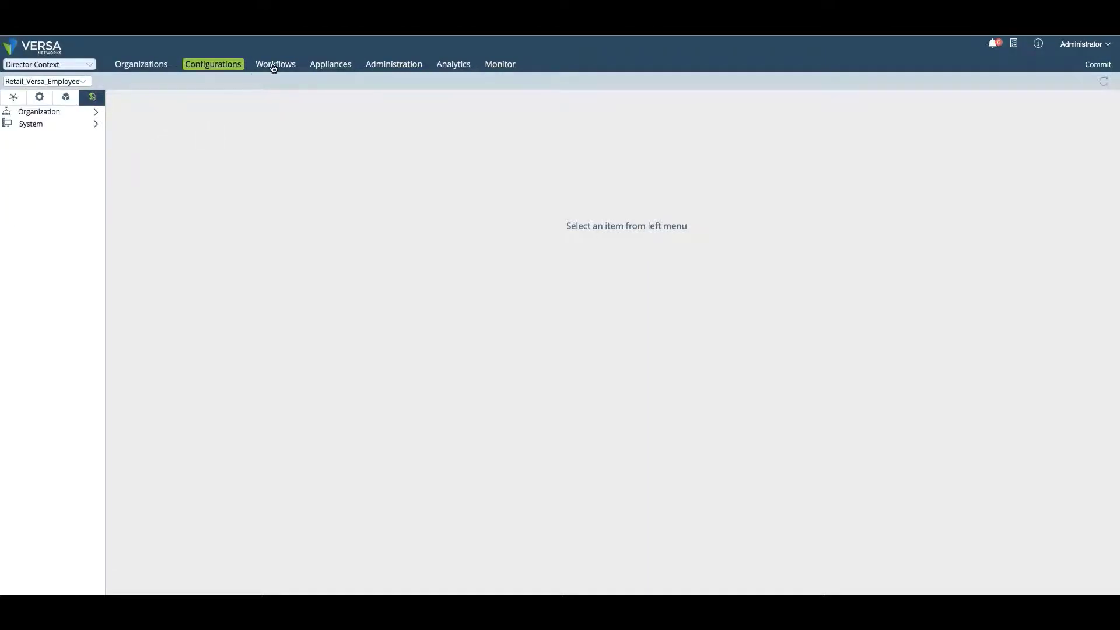
# Open Workflows and list the SDWAN template workflows, all Deployed except Test
pyautogui.click(271, 67)
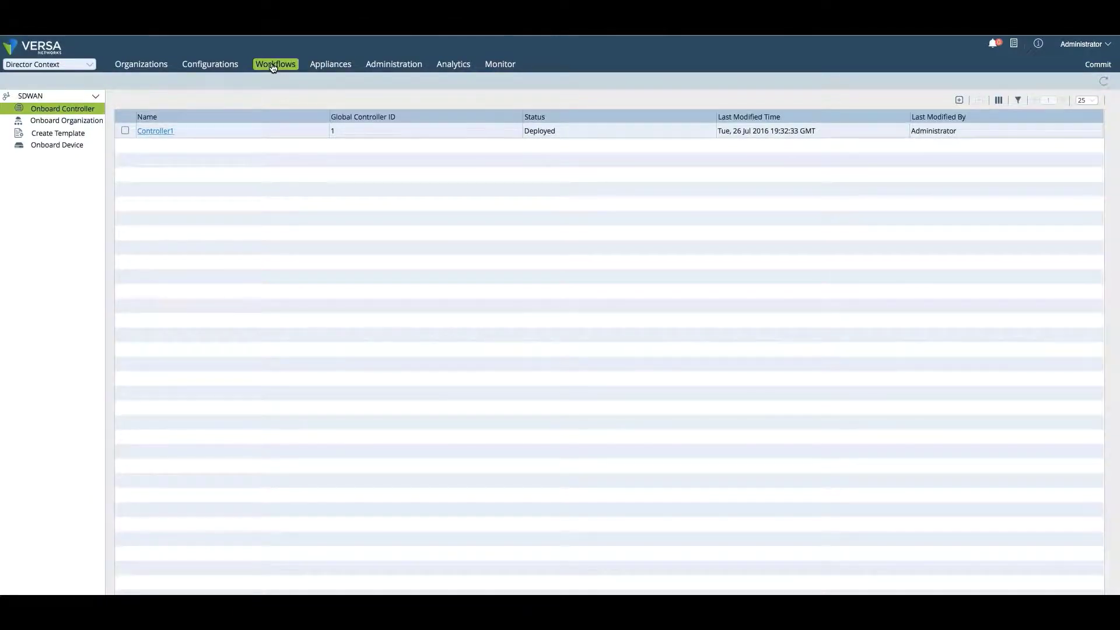
pyautogui.click(81, 135)
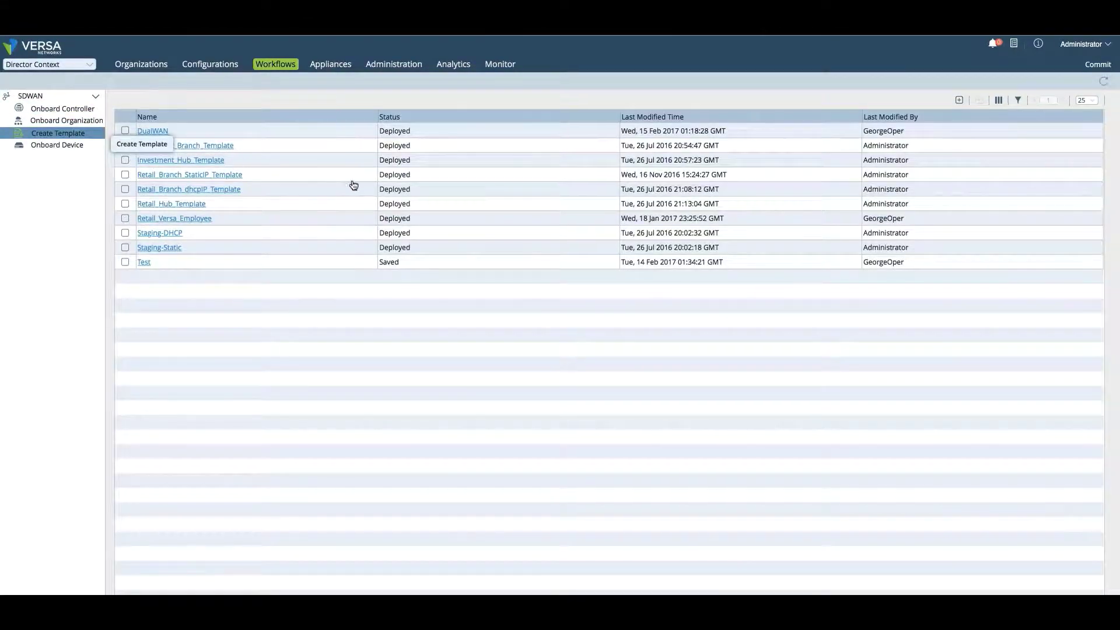
pyautogui.click(959, 100)
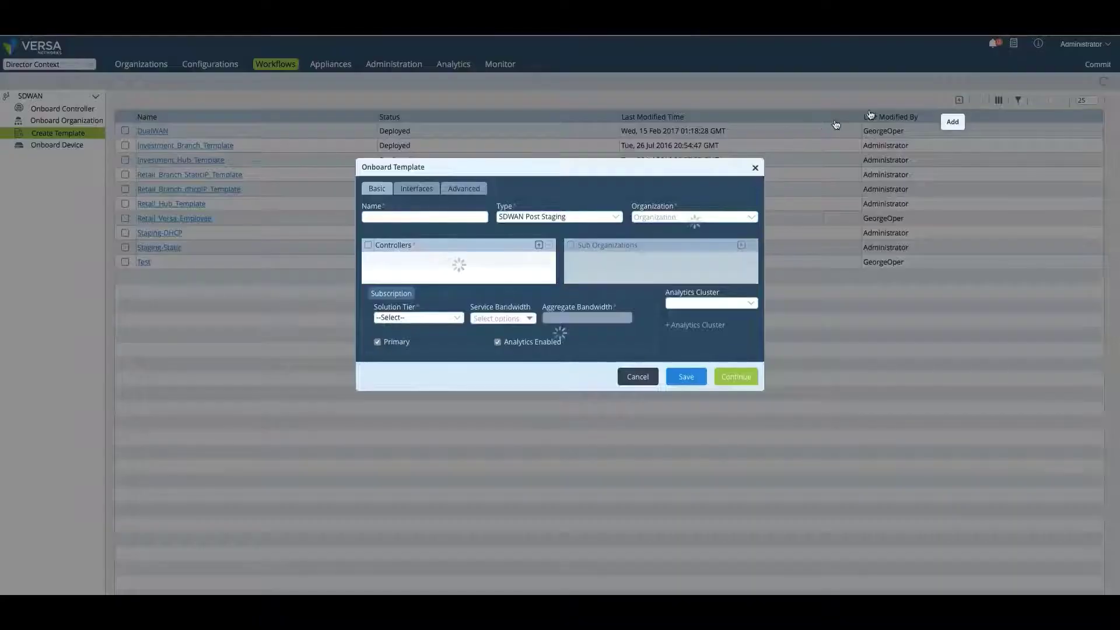
pyautogui.click(418, 187)
pyautogui.click(402, 259)
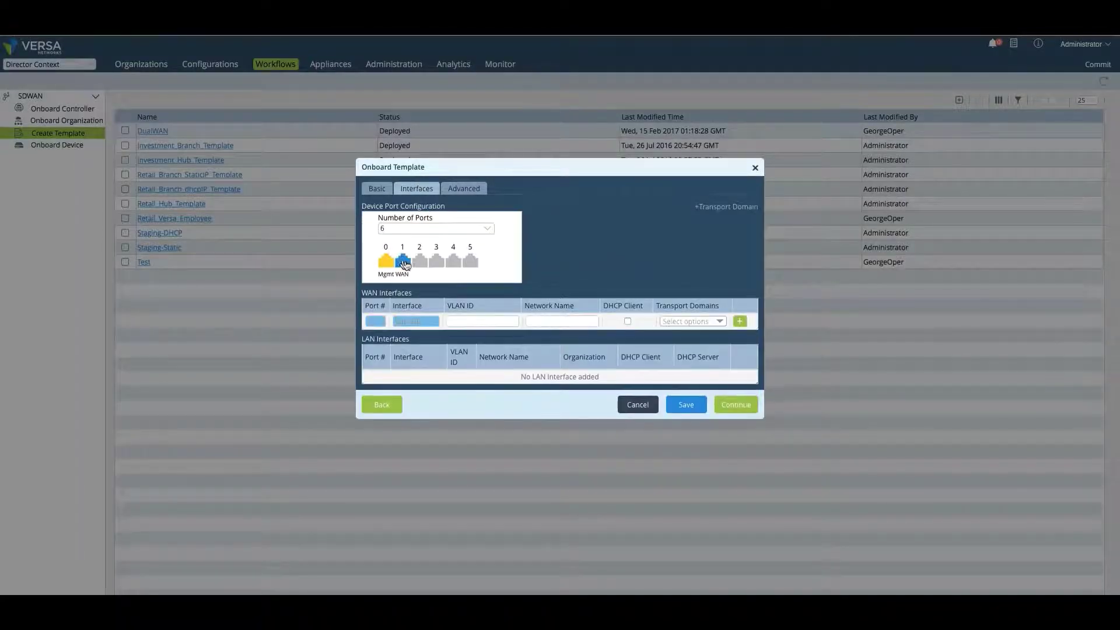
pyautogui.click(423, 263)
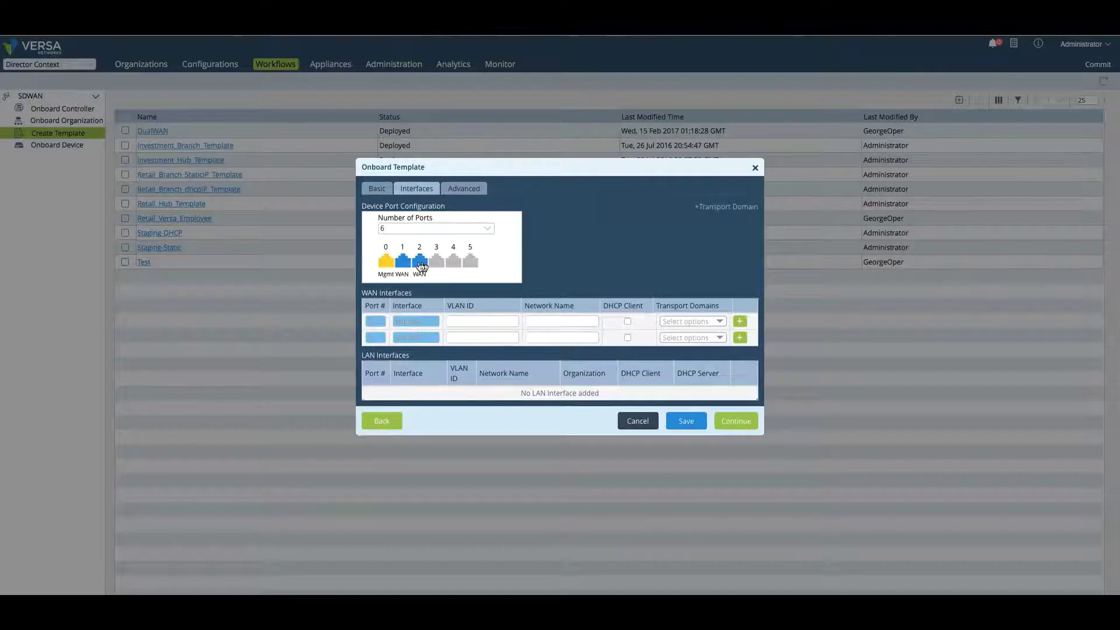
pyautogui.click(439, 263)
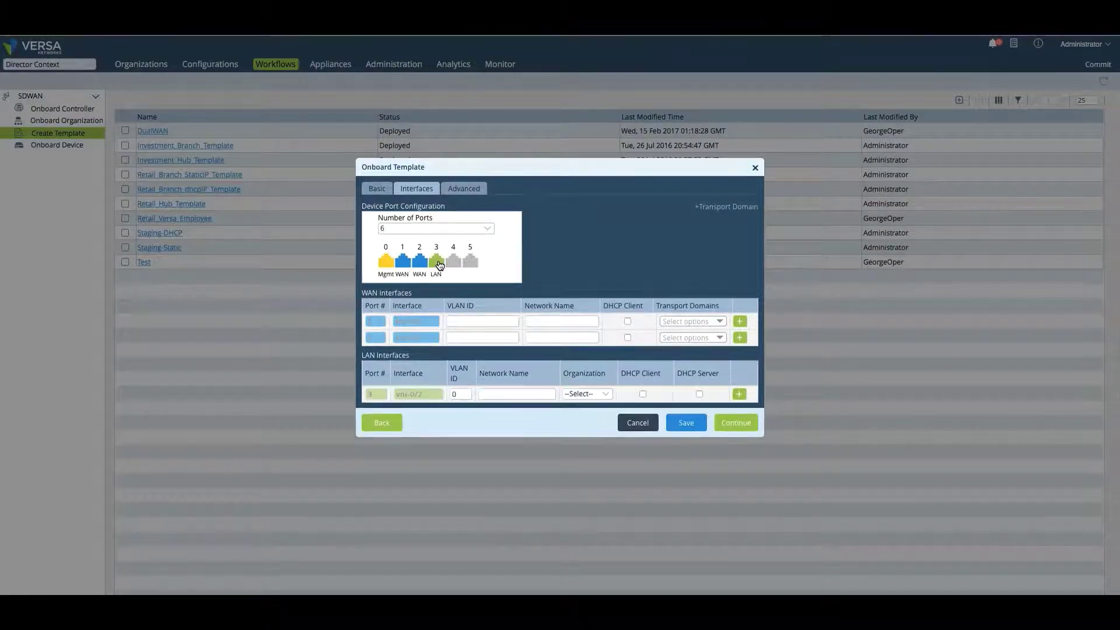
pyautogui.click(466, 190)
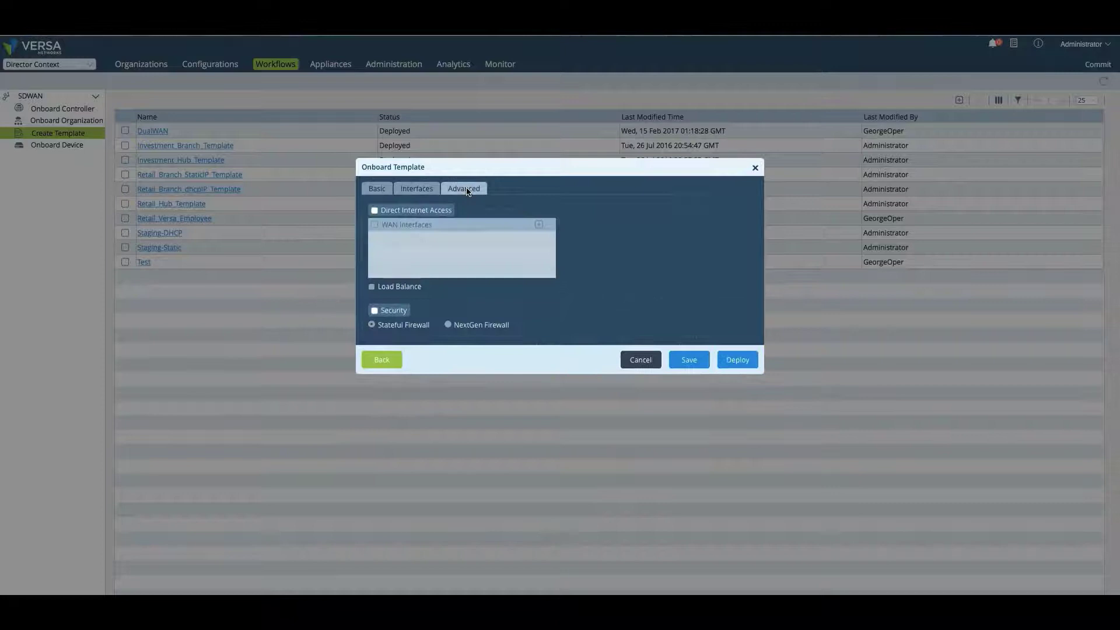
pyautogui.click(375, 210)
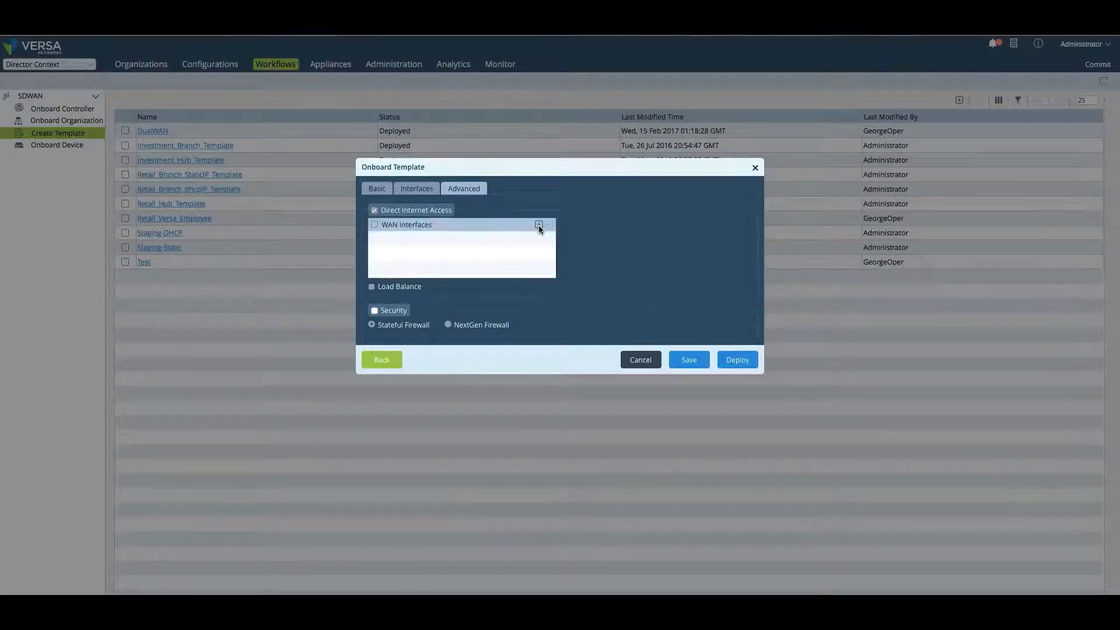
pyautogui.click(634, 359)
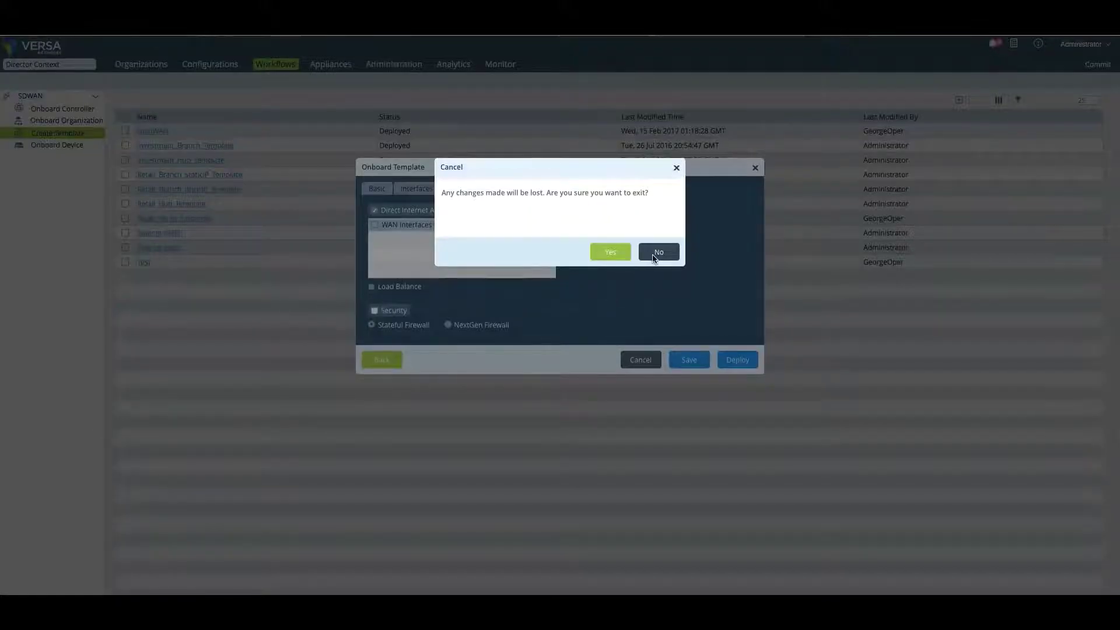
pyautogui.click(653, 256)
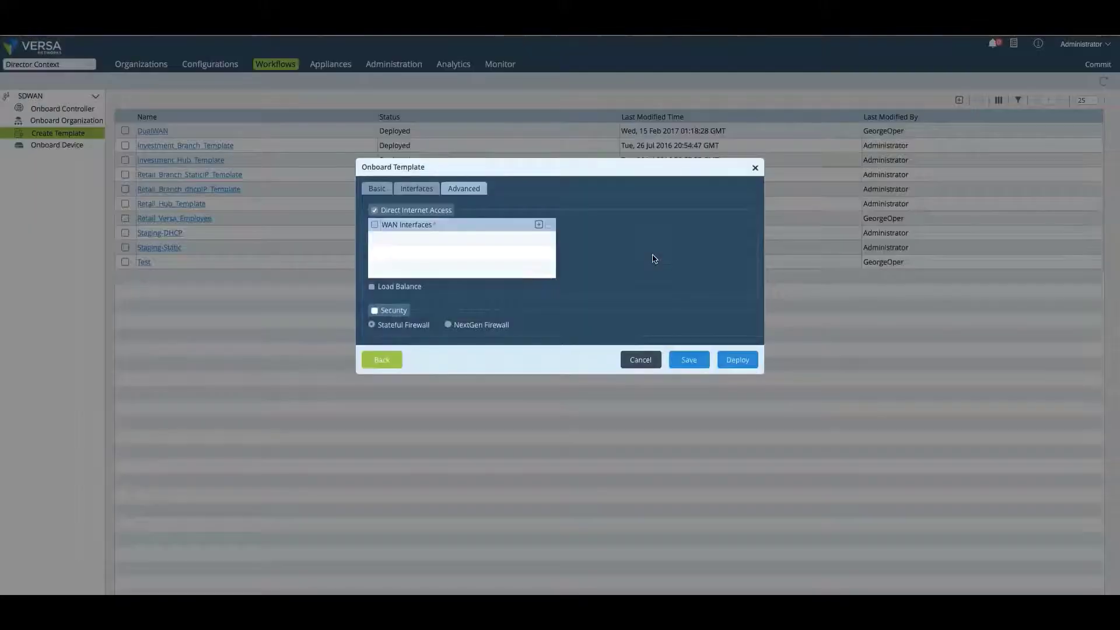
pyautogui.click(755, 170)
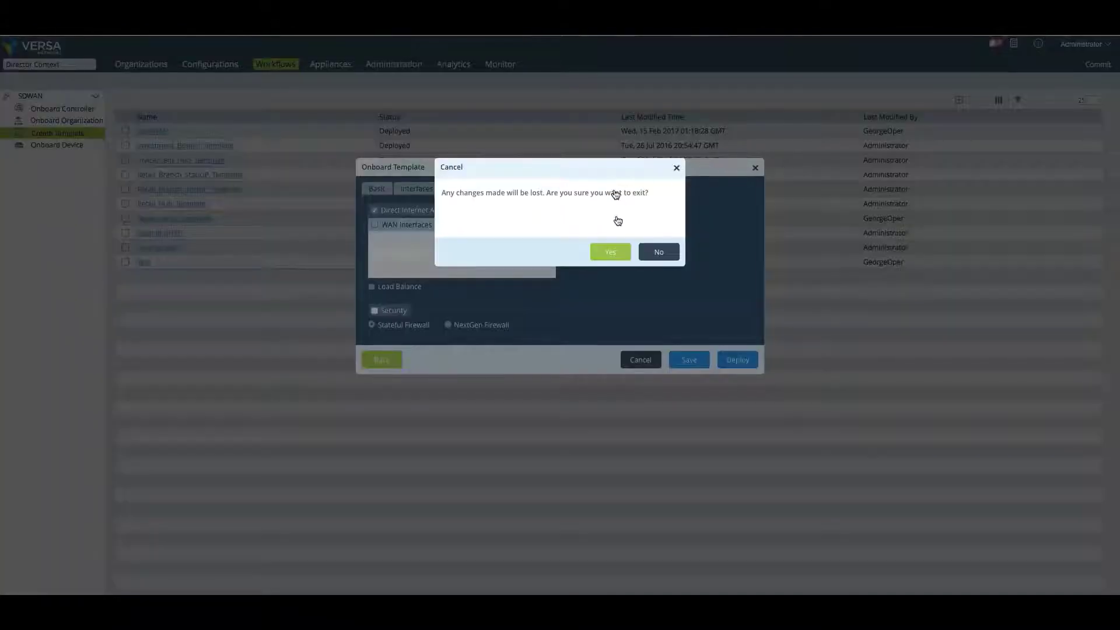
pyautogui.click(615, 253)
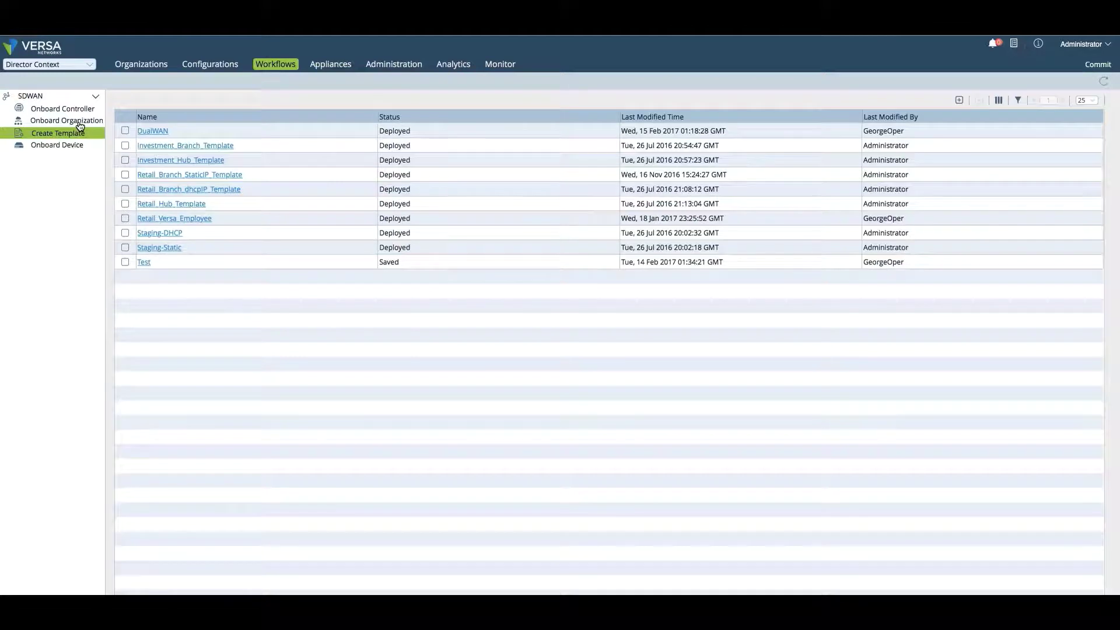
# Start onboarding a new device named SanFran from the Onboard Device list
pyautogui.click(73, 150)
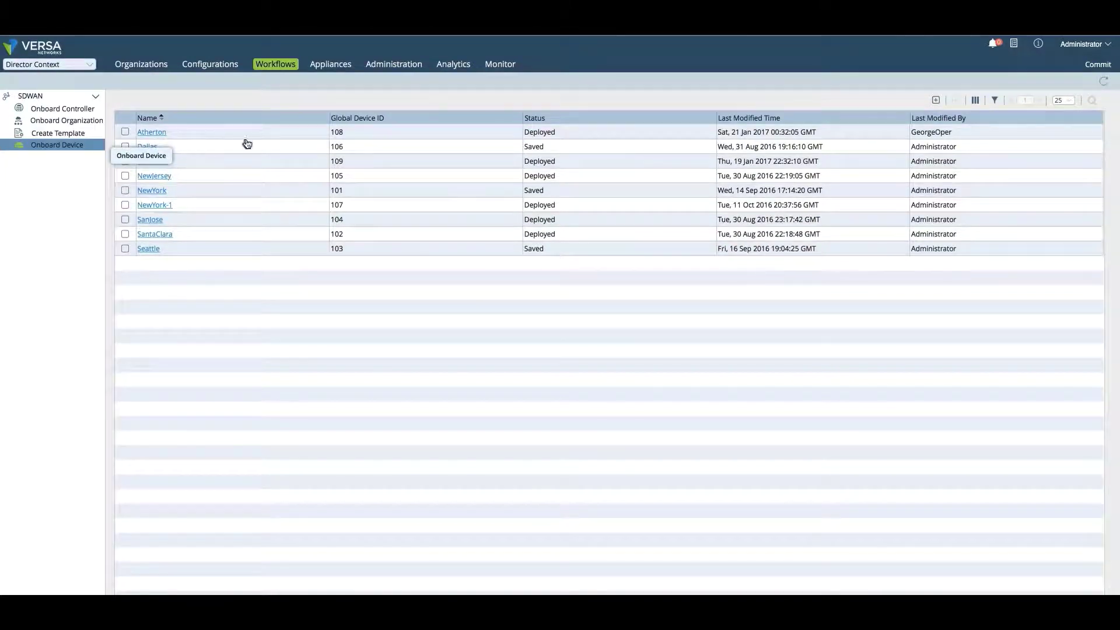
pyautogui.click(936, 101)
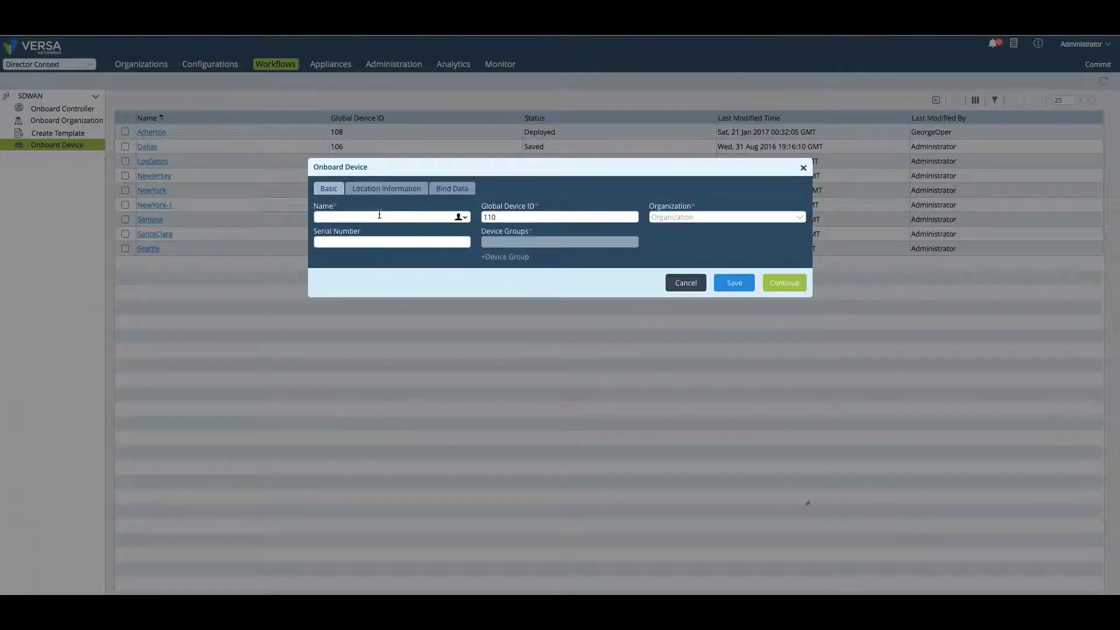
pyautogui.write('SanFran')
pyautogui.click(378, 189)
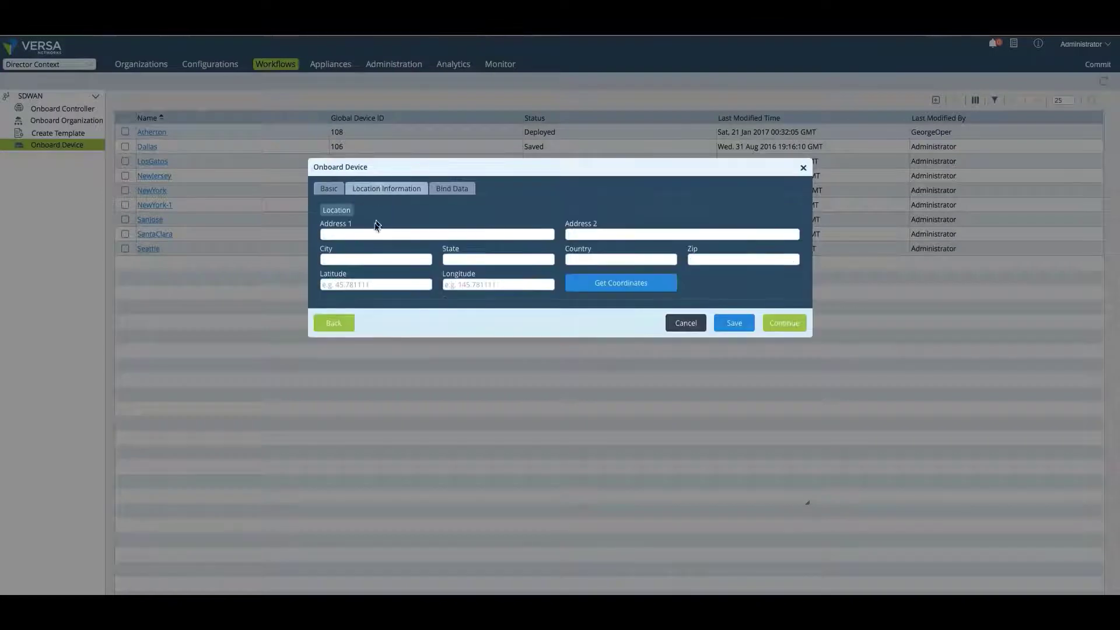
pyautogui.click(451, 189)
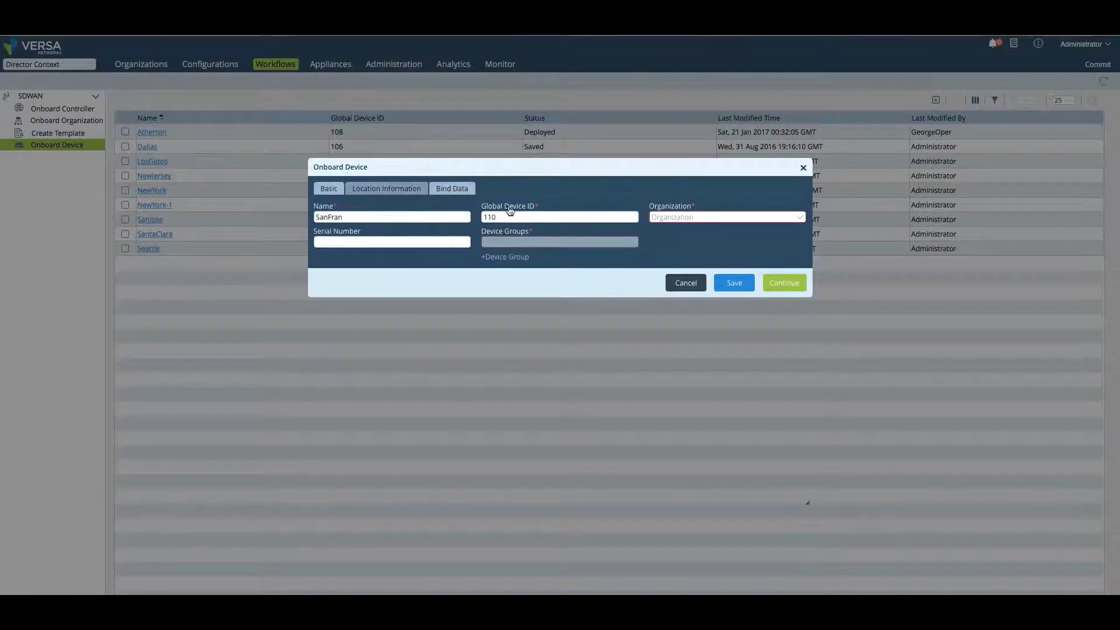
# Assign SanFran to the Retail organization with device group Versa_Employee_Branch
pyautogui.click(678, 220)
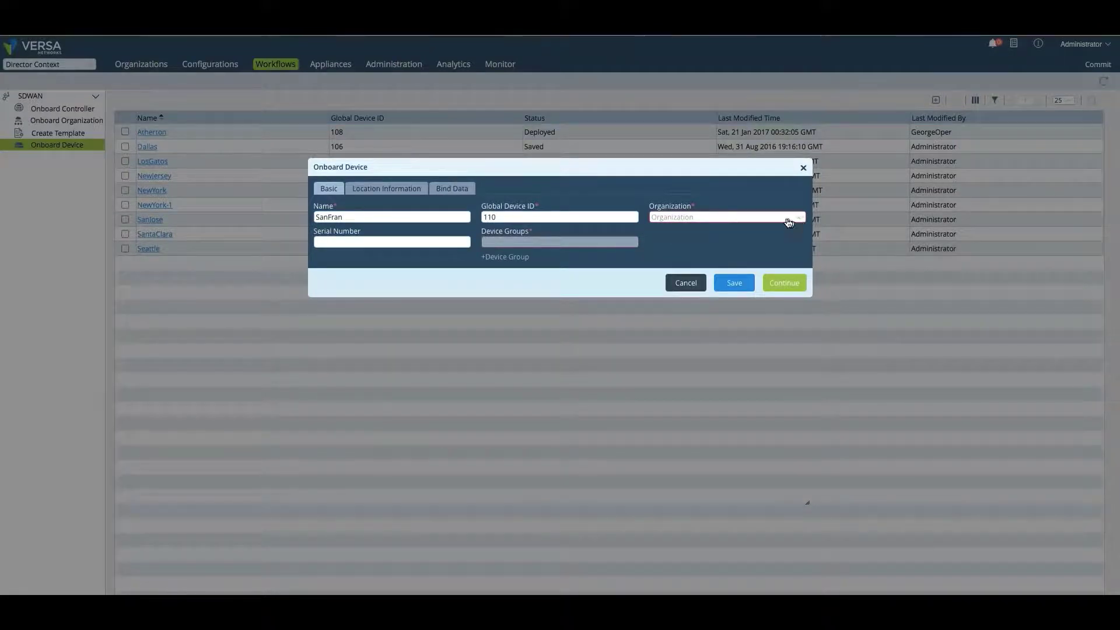
pyautogui.click(800, 218)
pyautogui.click(734, 260)
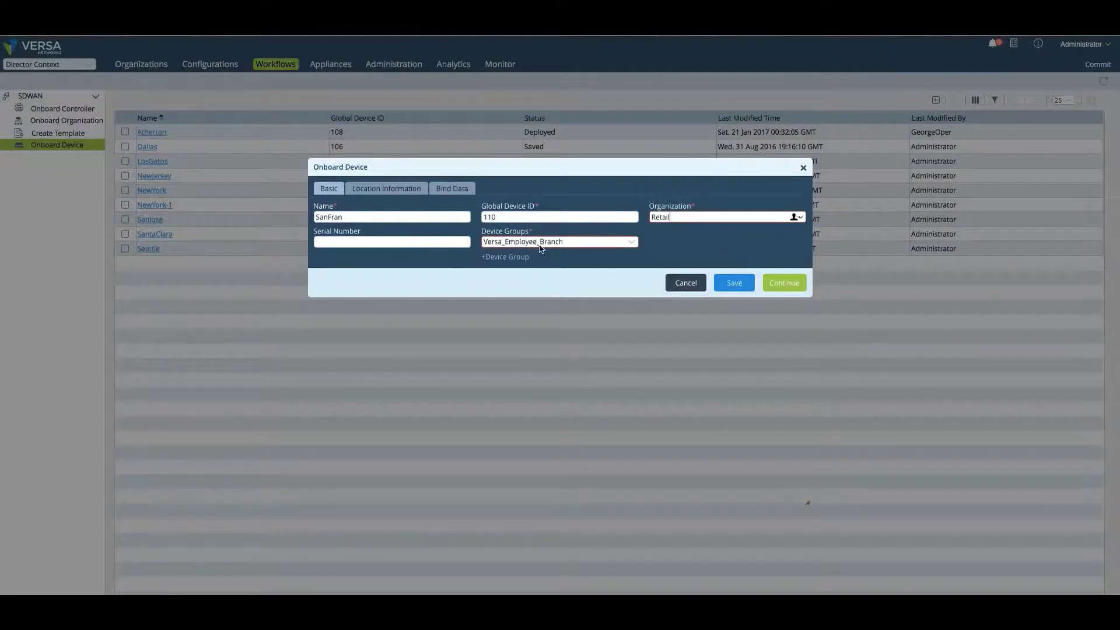
pyautogui.click(541, 248)
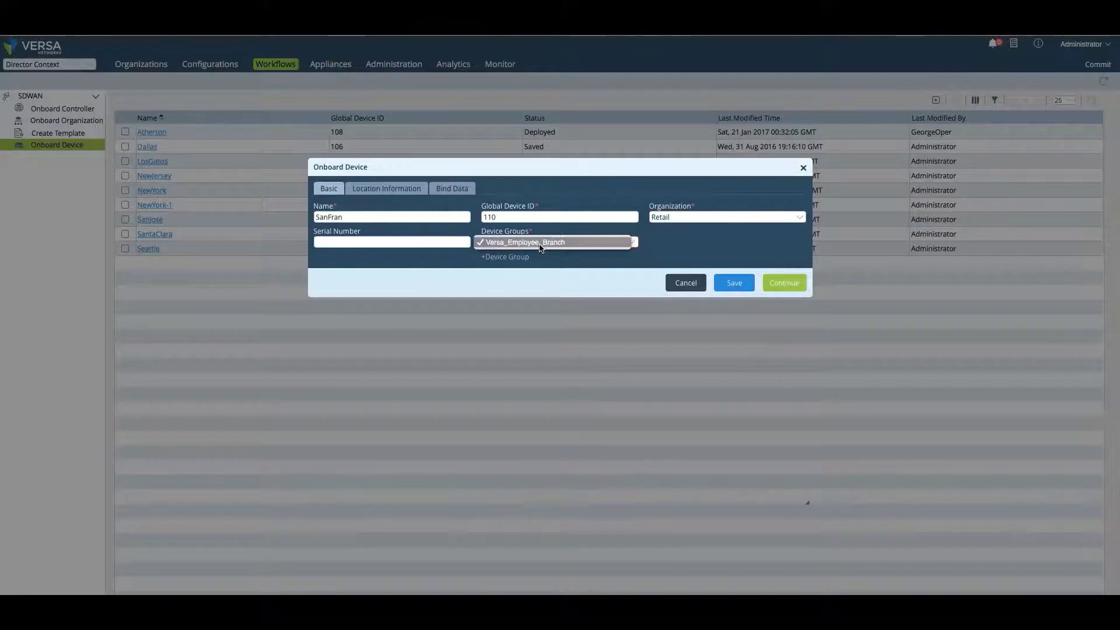
pyautogui.click(553, 256)
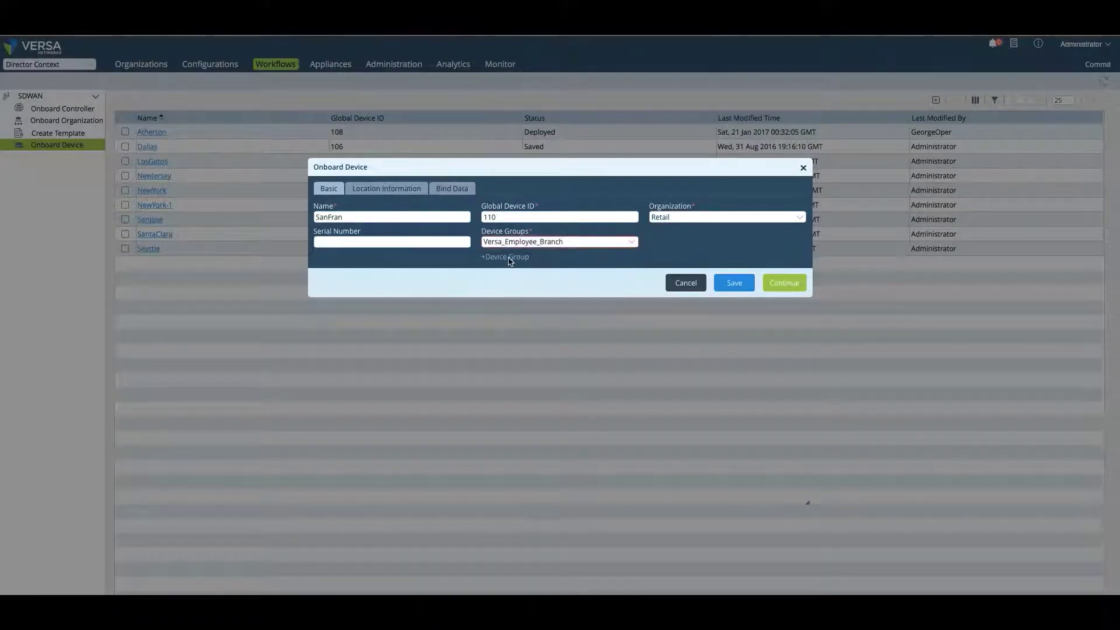
# Start a new device group with Post Staging Template Retail_Versa_Employee, then cancel it unsaved
pyautogui.click(495, 258)
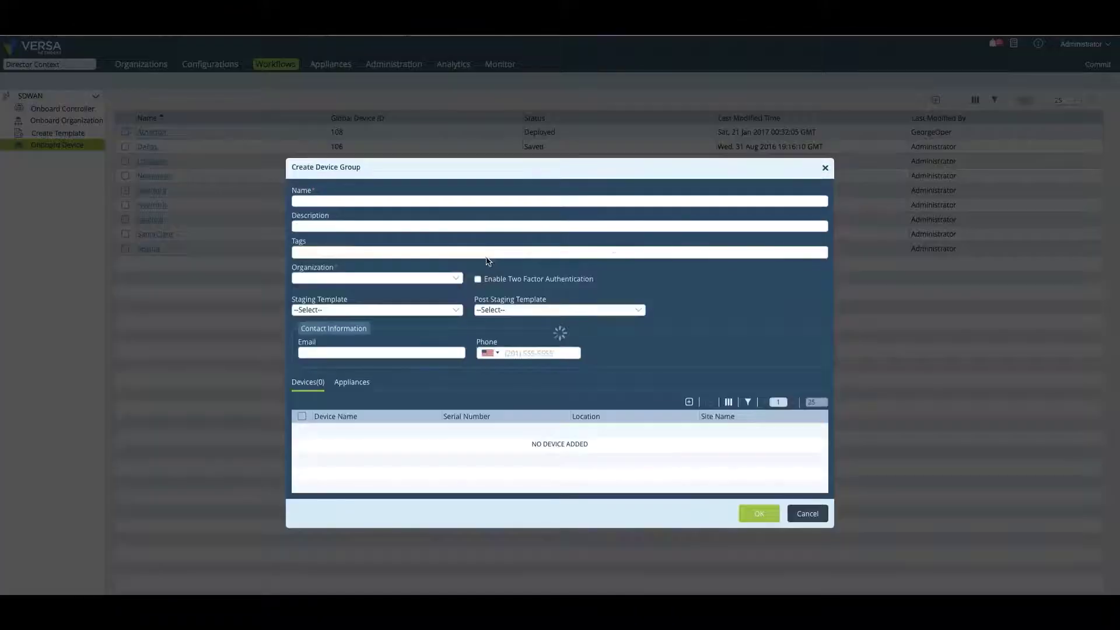
pyautogui.click(514, 303)
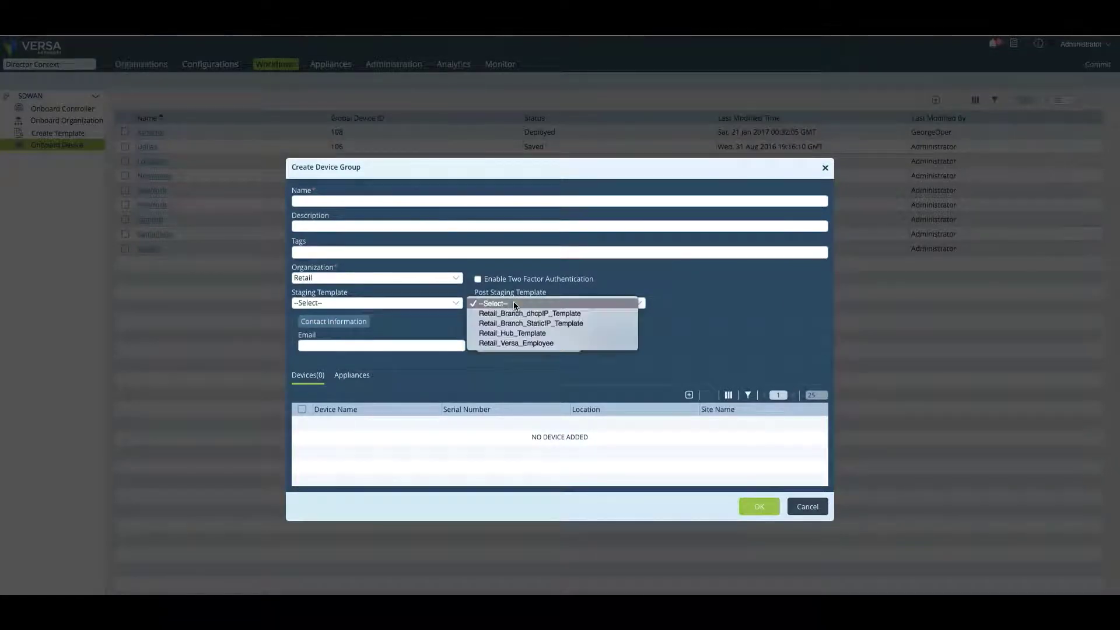
pyautogui.click(520, 343)
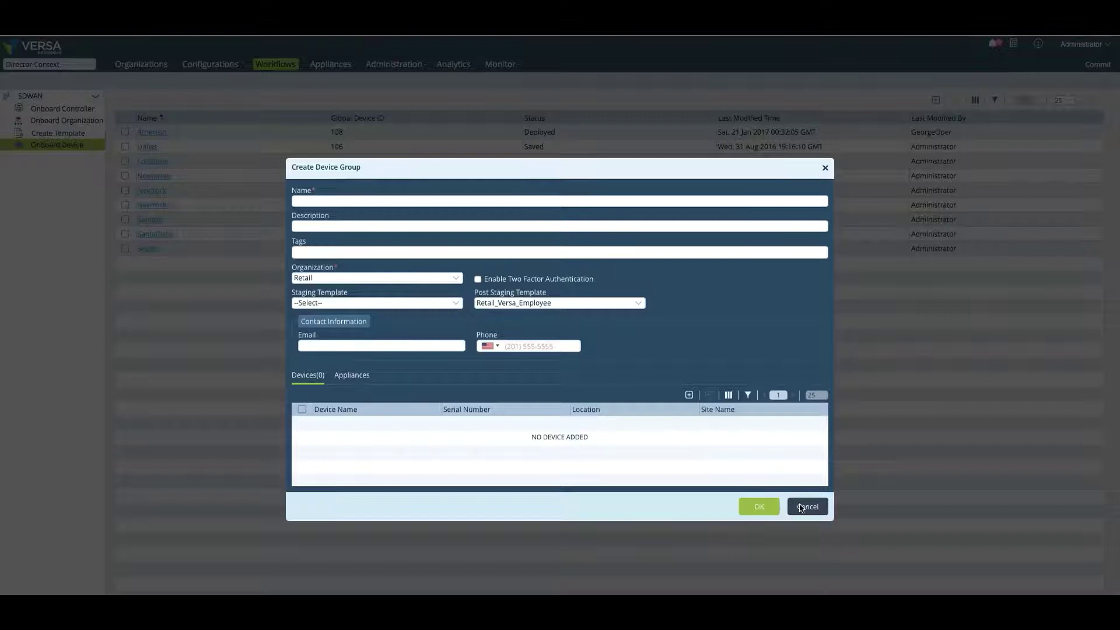
pyautogui.click(800, 507)
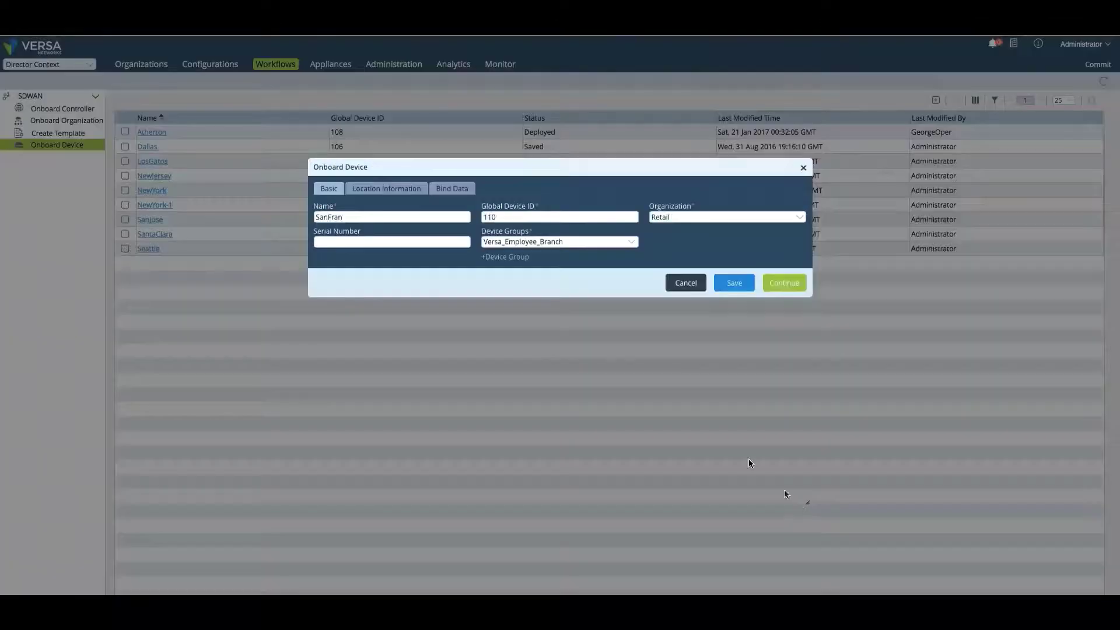
# Review the SanFran device's Bind Data tab, then close the onboarding form without deploying
pyautogui.click(455, 193)
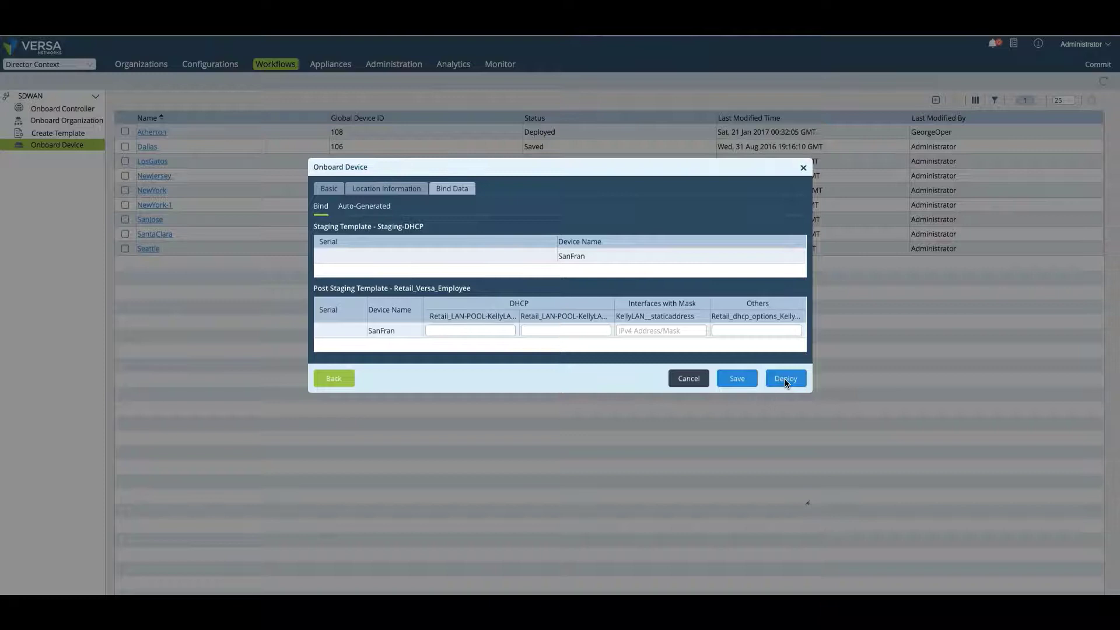
pyautogui.click(803, 168)
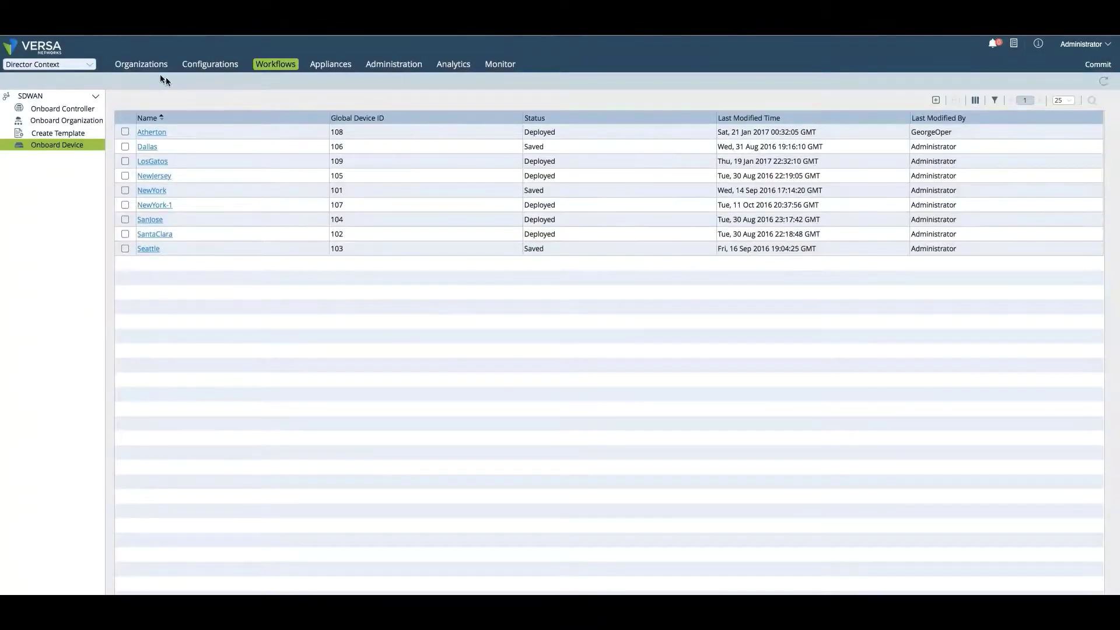
# Show the Appliances inventory and toggle the Atherton row's checkbox on and off
pyautogui.click(324, 68)
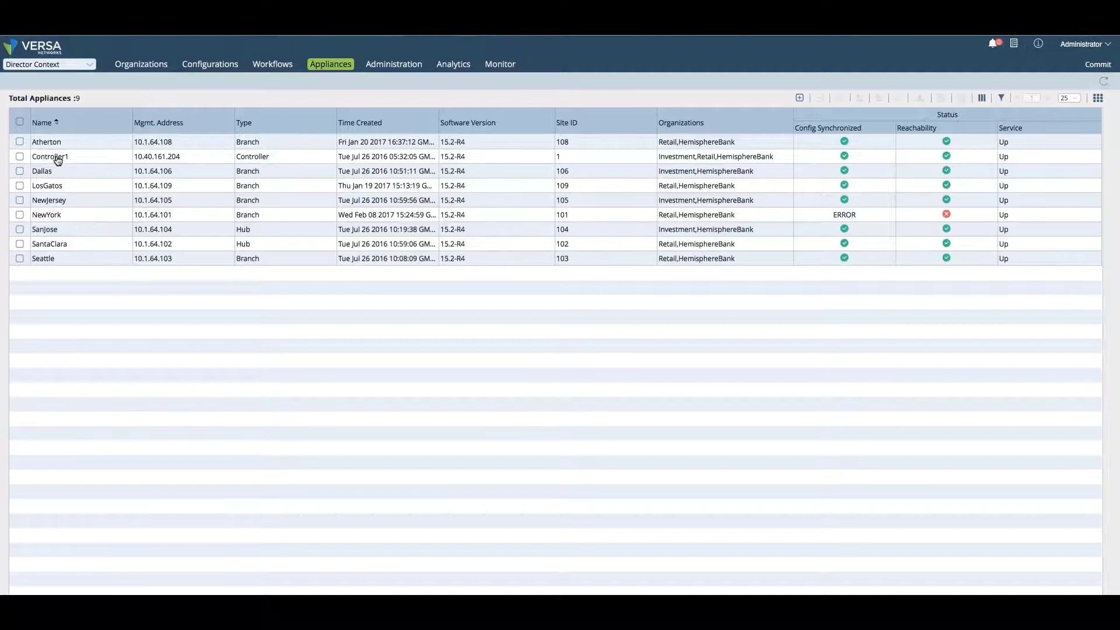
pyautogui.click(20, 143)
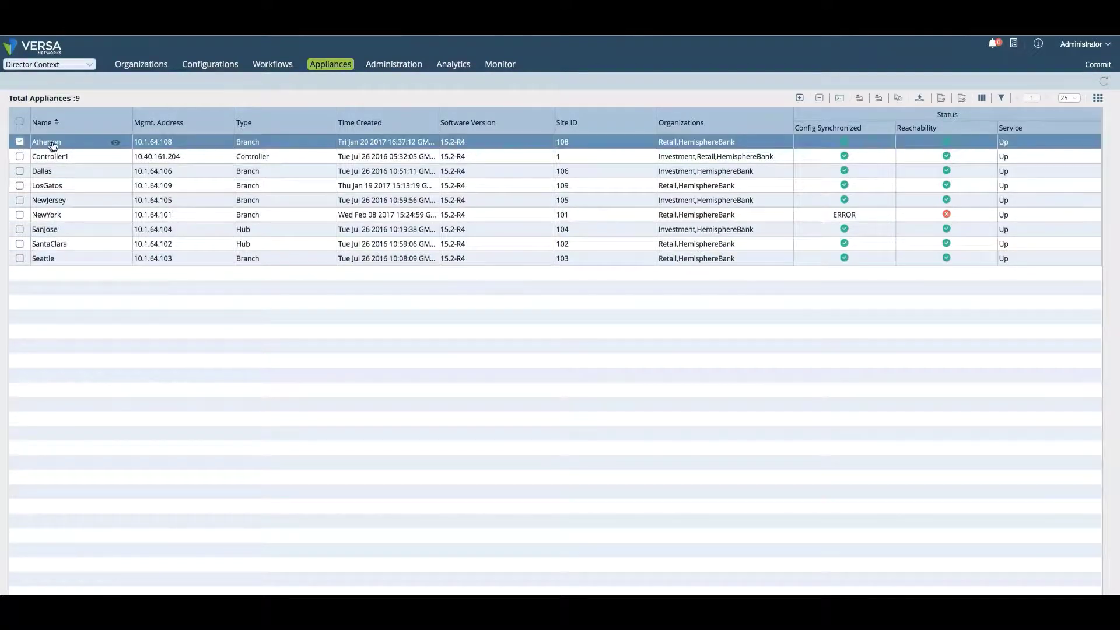
pyautogui.click(21, 143)
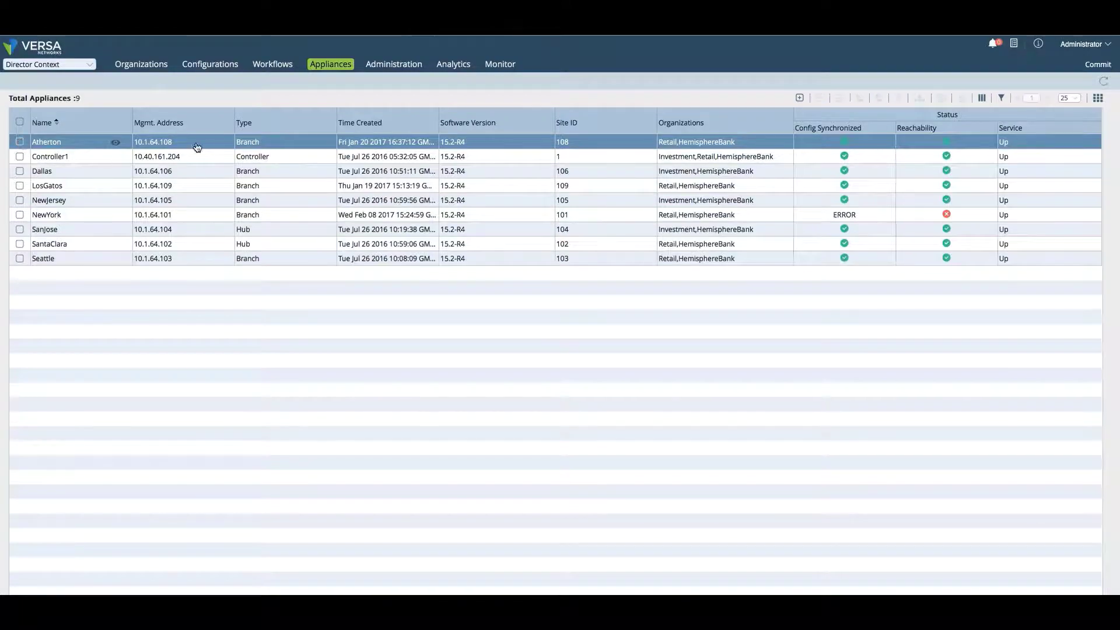
# Start an Add Appliance form, discard it, and reselect the Atherton appliance
pyautogui.click(801, 99)
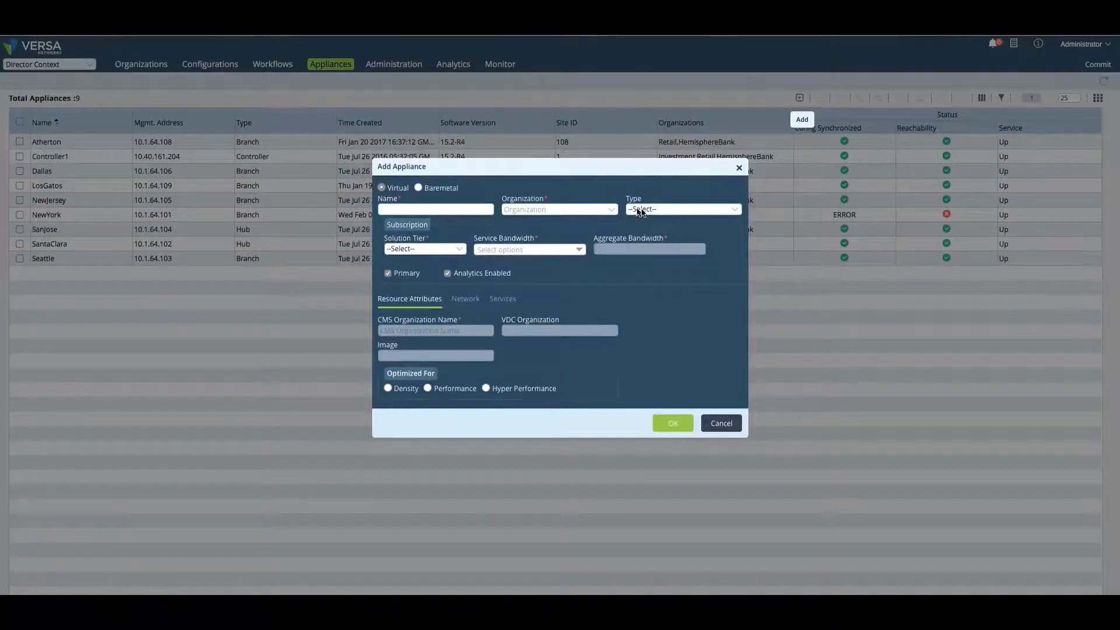
pyautogui.click(739, 168)
pyautogui.click(611, 252)
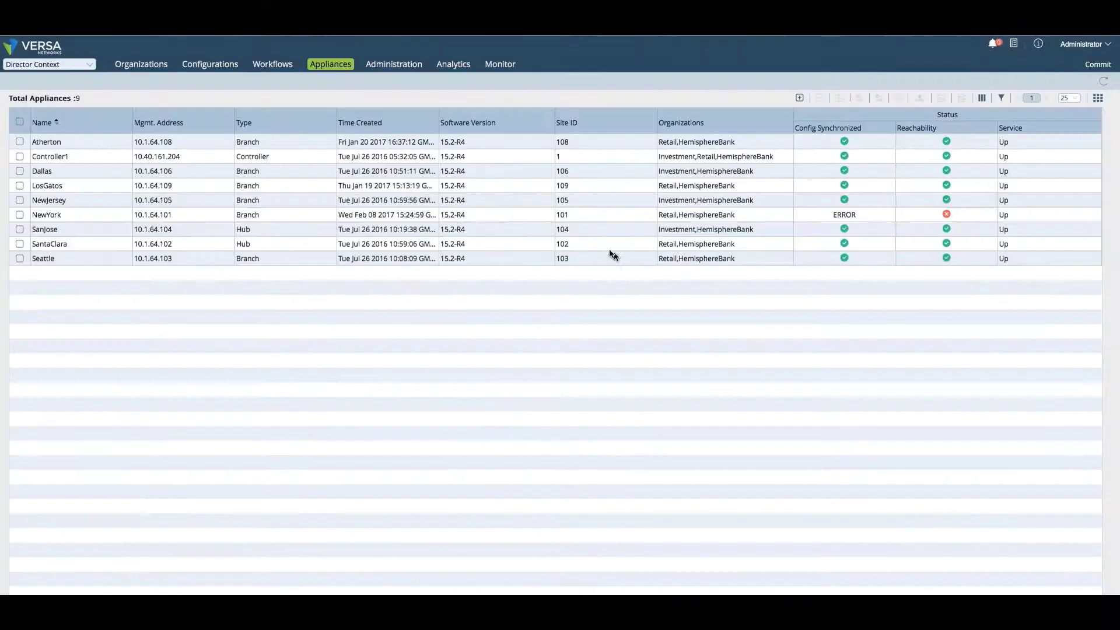
pyautogui.click(20, 142)
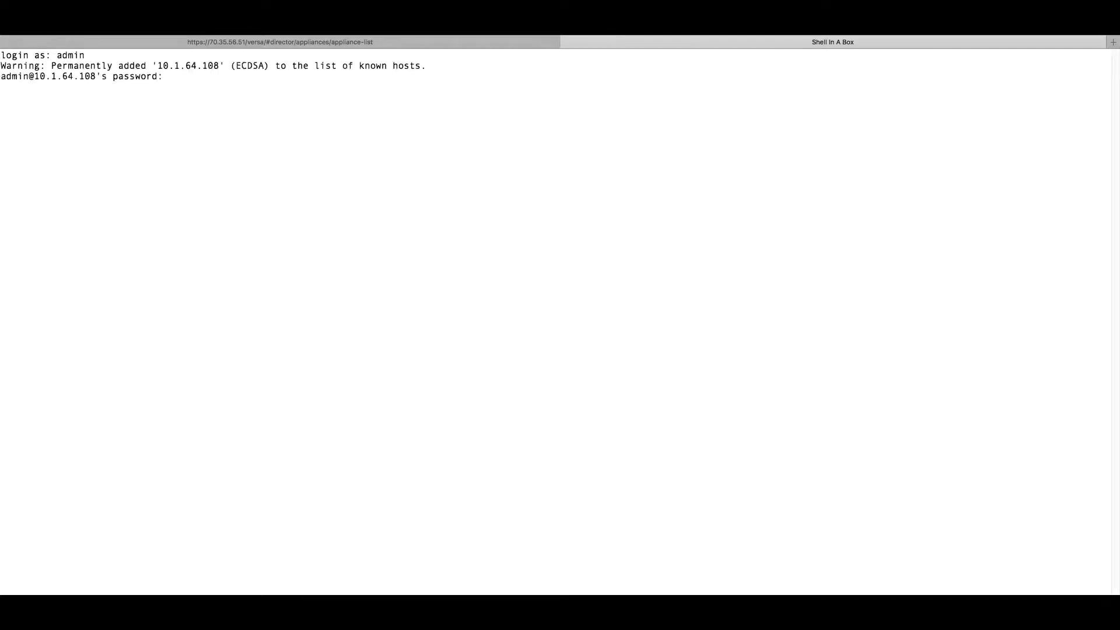
pyautogui.press('Return')
pyautogui.press('Return')
pyautogui.press('Return')
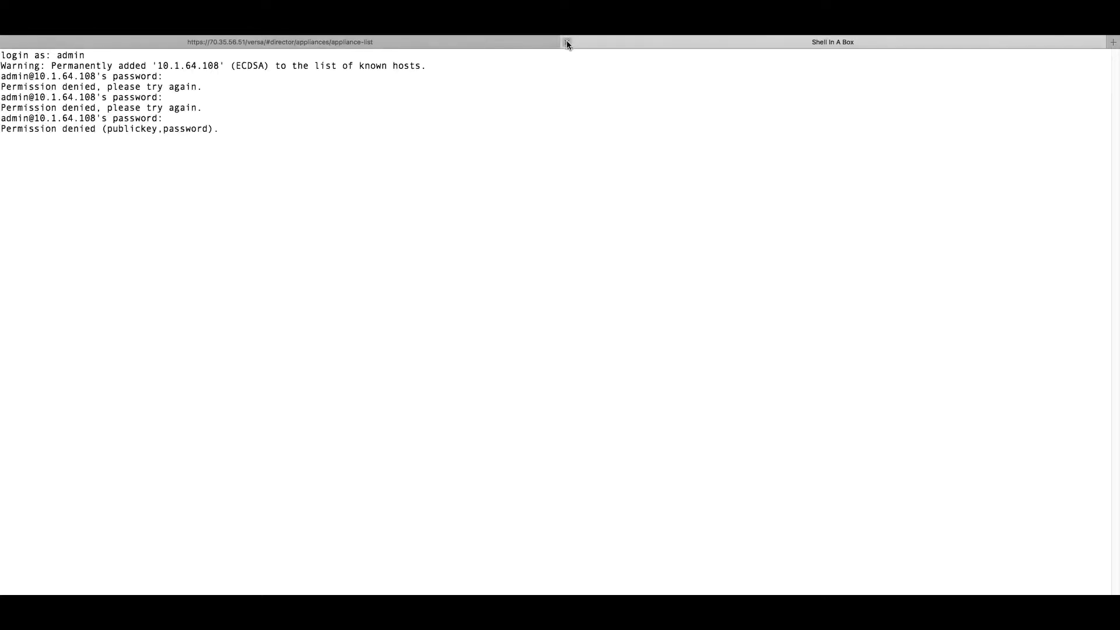
# Submit the login at Atherton's shell prompt, then select Dallas in Versa Director's Appliances list
pyautogui.click(542, 42)
pyautogui.click(101, 142)
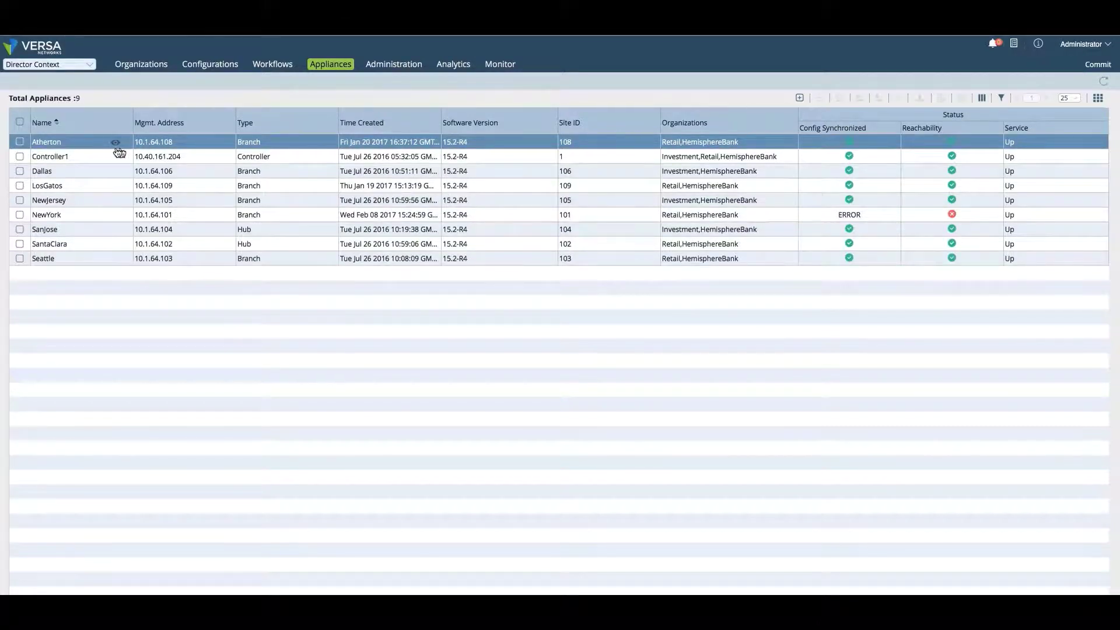
pyautogui.click(19, 172)
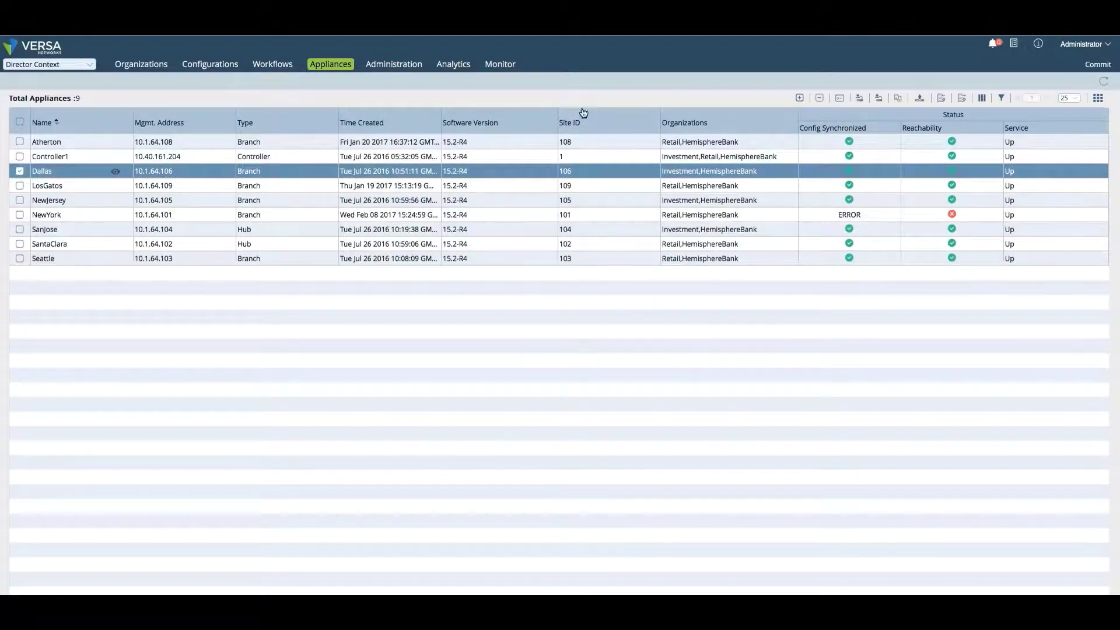
# Open Upgrade Appliance for Dallas, view the package list without choosing, and cancel the upgrade
pyautogui.click(921, 99)
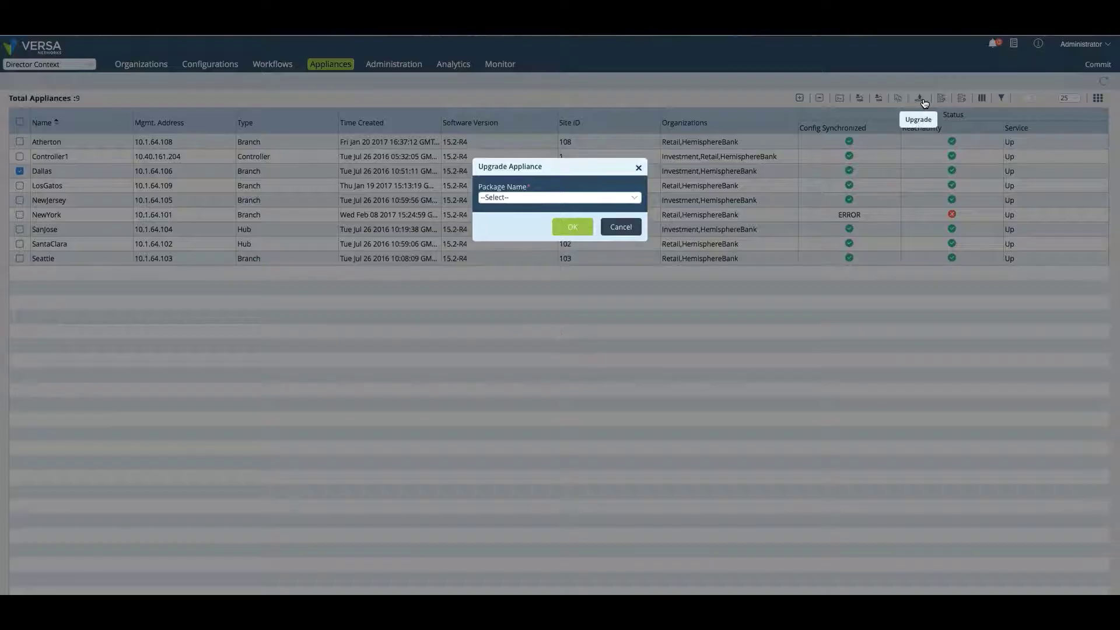
pyautogui.click(635, 202)
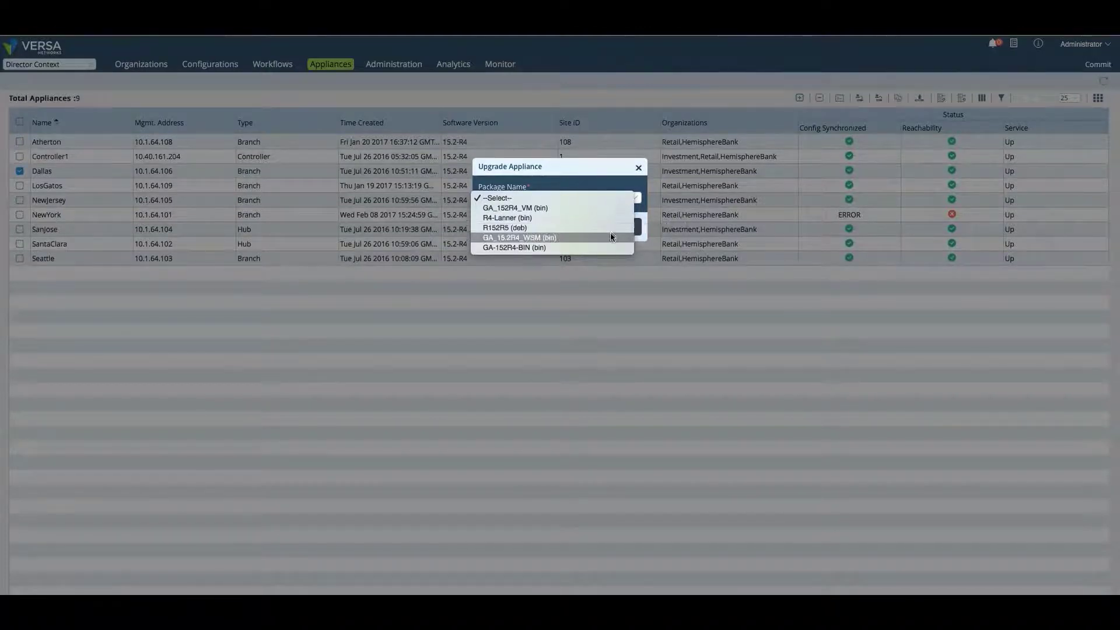
pyautogui.click(639, 170)
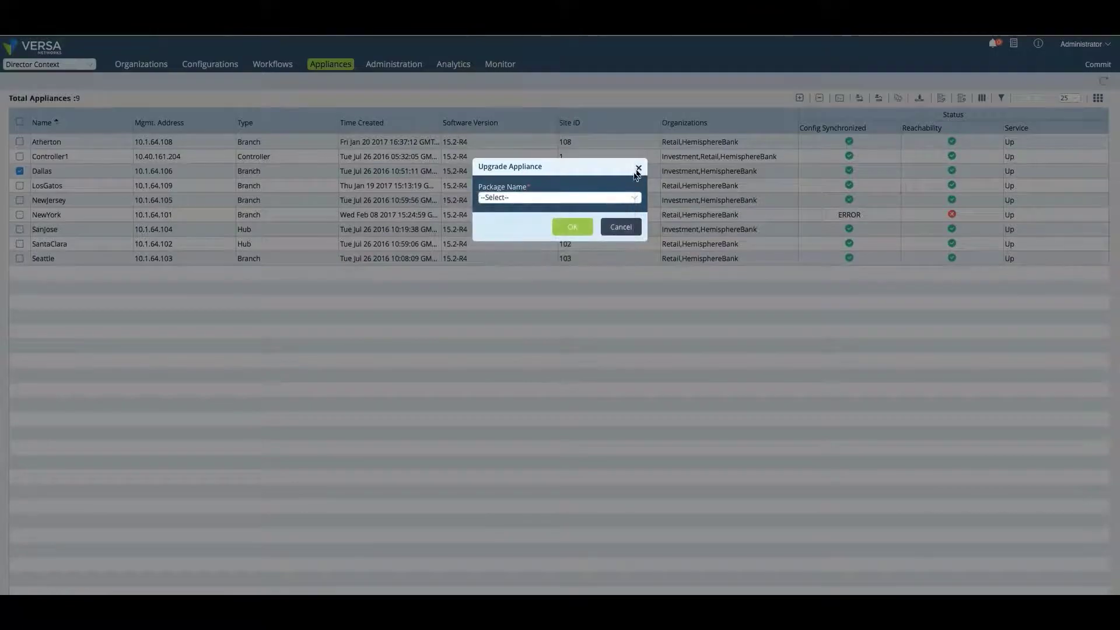
pyautogui.click(619, 227)
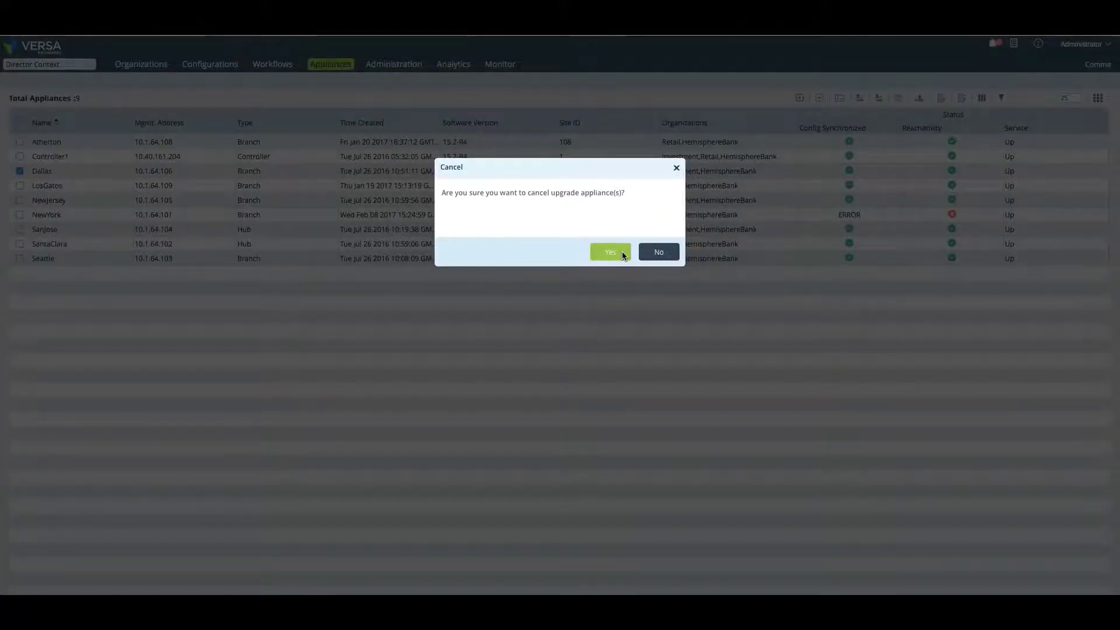
pyautogui.click(611, 251)
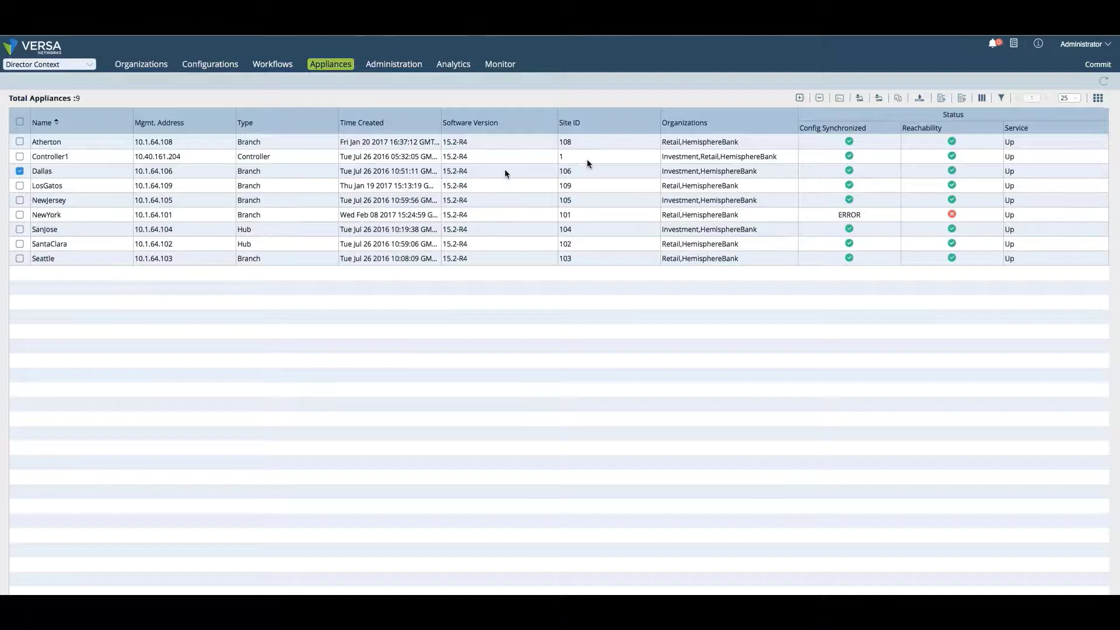
# Select LosGatos too, then dismiss both the Sync Config to and from Appliance prompts
pyautogui.click(20, 187)
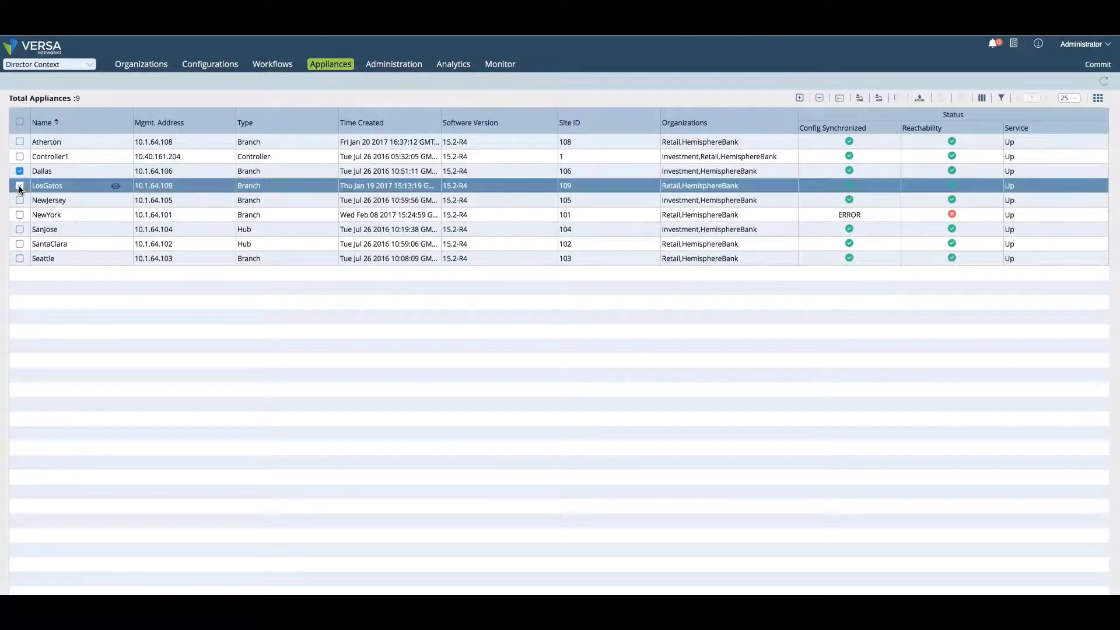
pyautogui.click(861, 98)
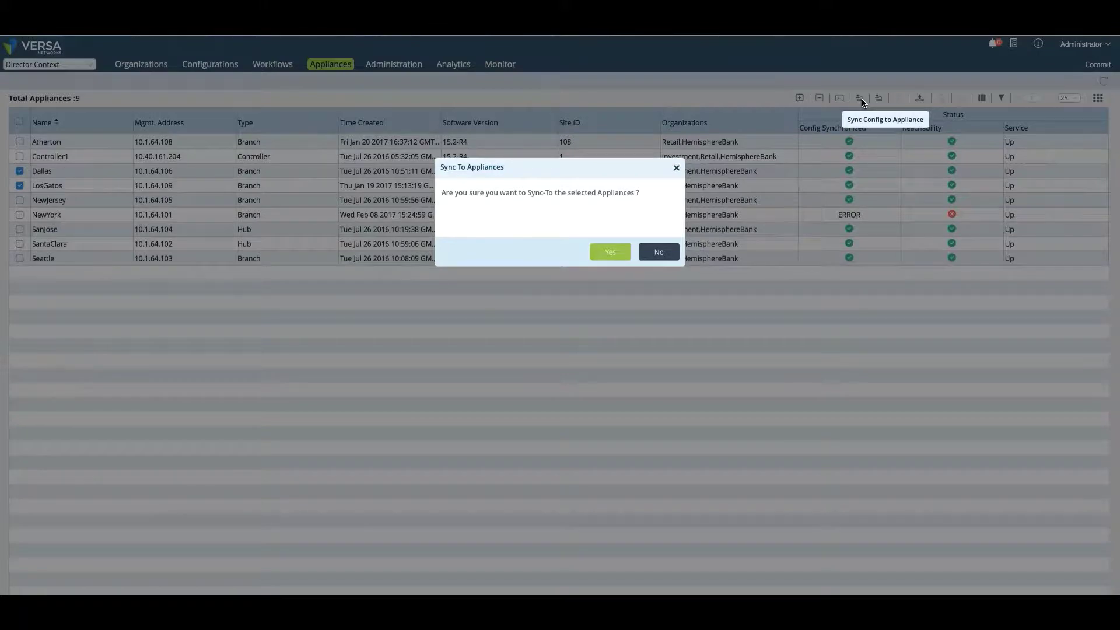
pyautogui.click(677, 169)
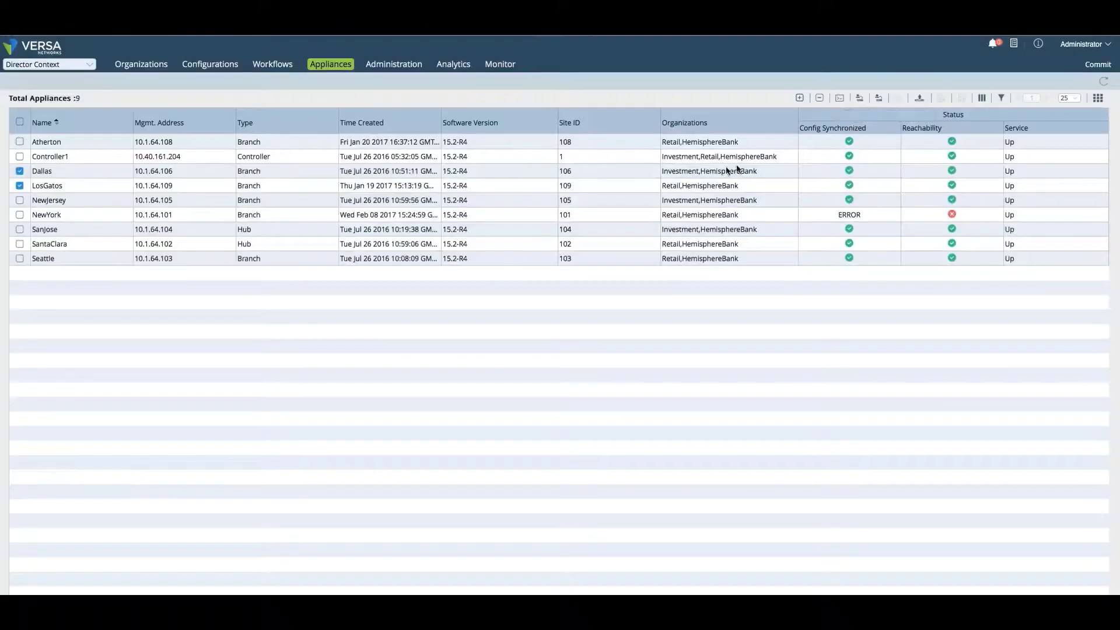
pyautogui.click(893, 99)
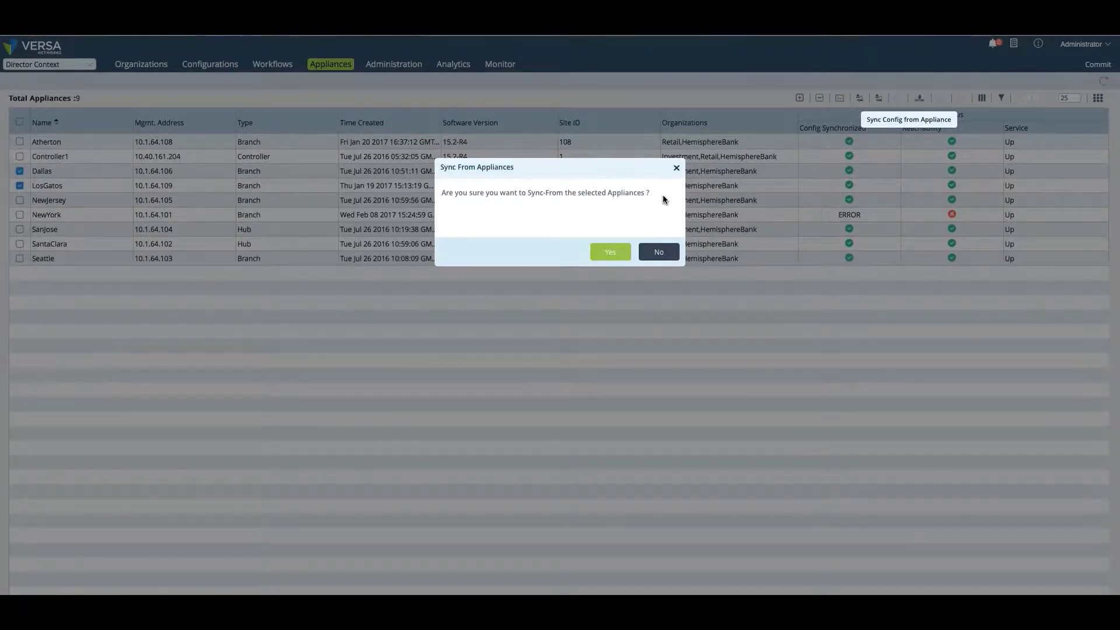
pyautogui.click(674, 252)
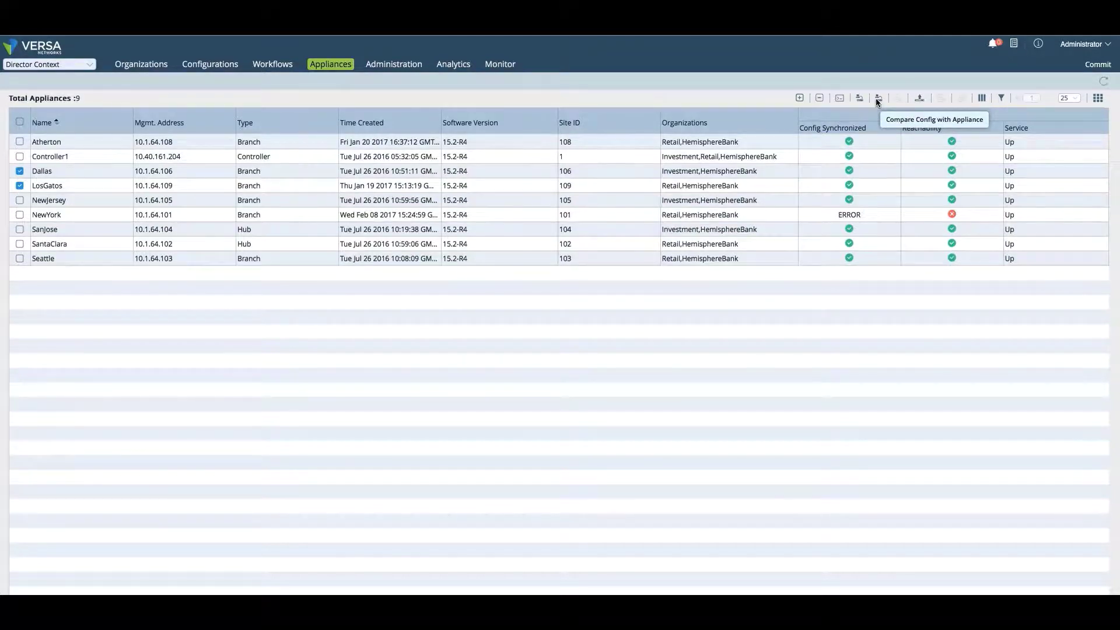
# Deselect Dallas and compare LosGatos's config with the appliance, which shows no differences
pyautogui.click(19, 172)
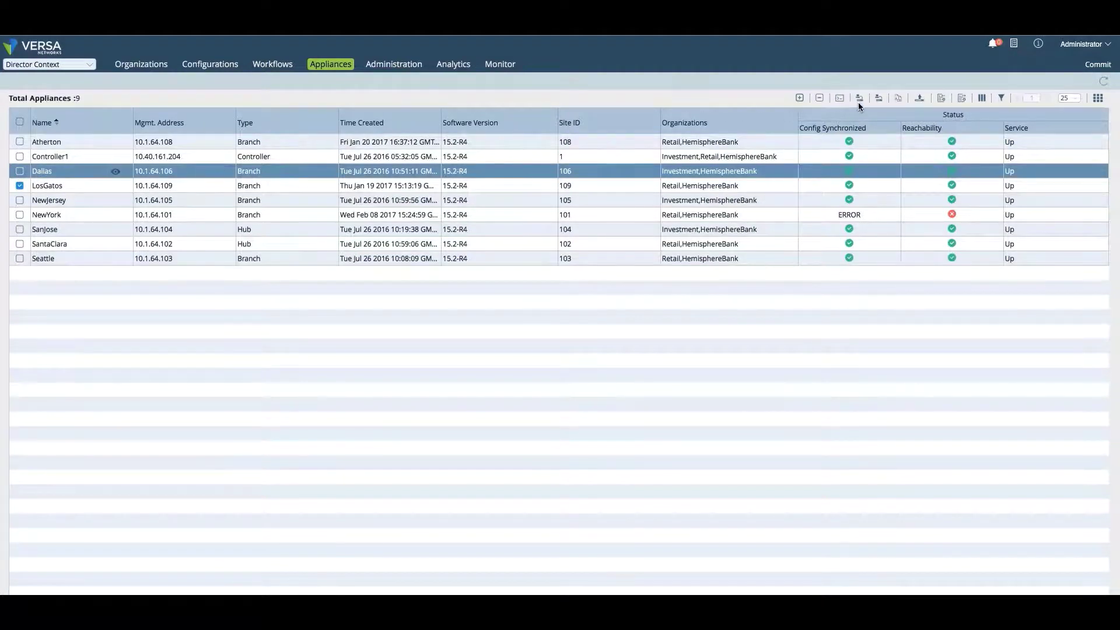
pyautogui.click(899, 99)
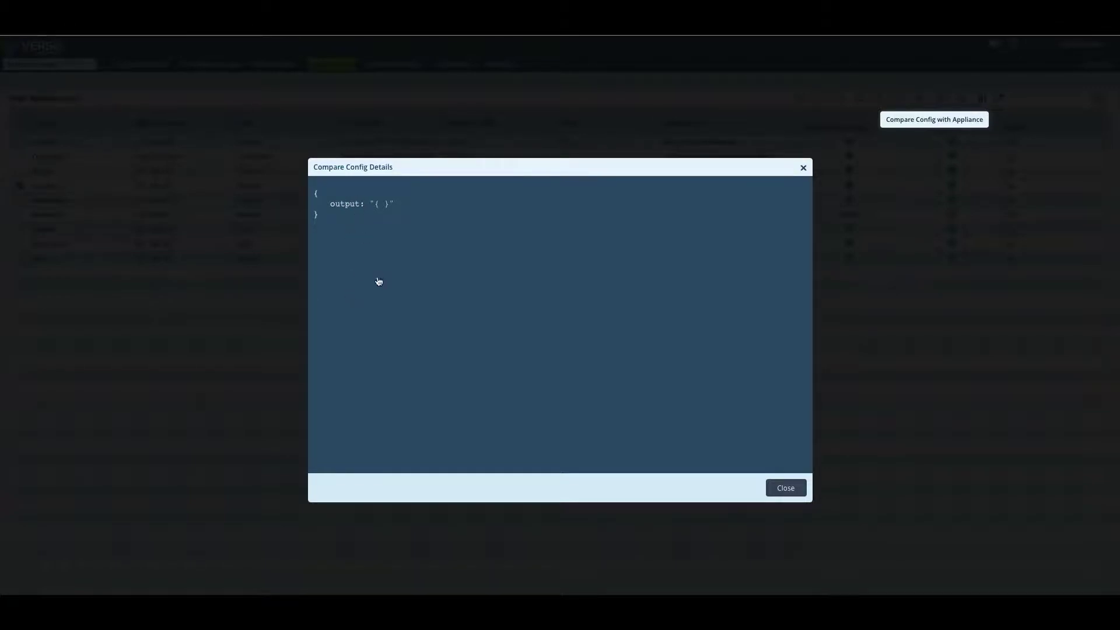
pyautogui.click(803, 169)
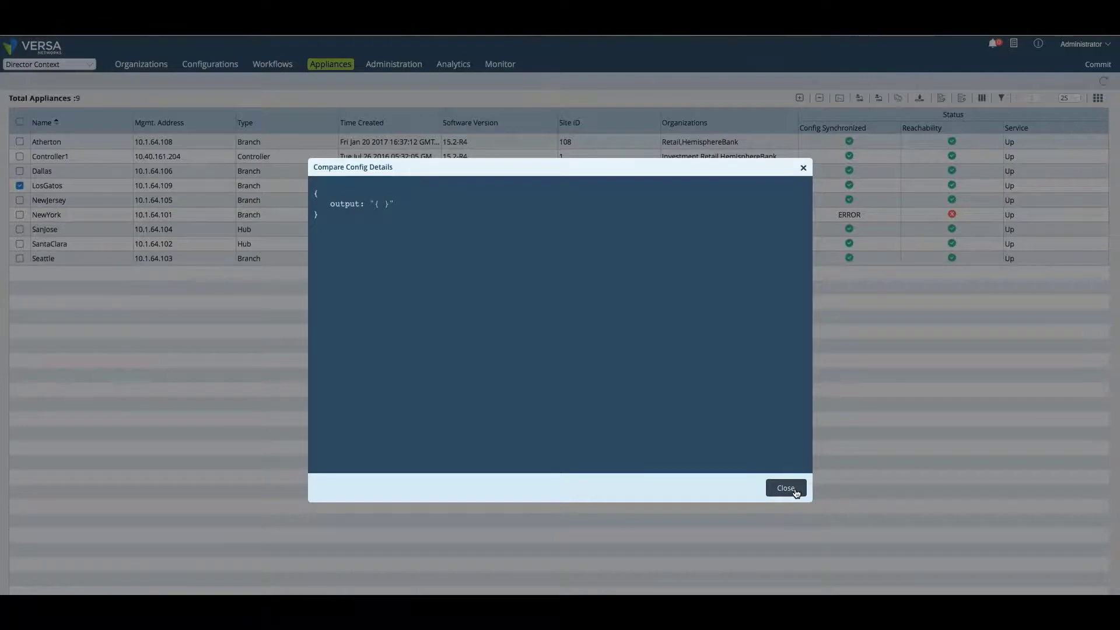
pyautogui.click(795, 493)
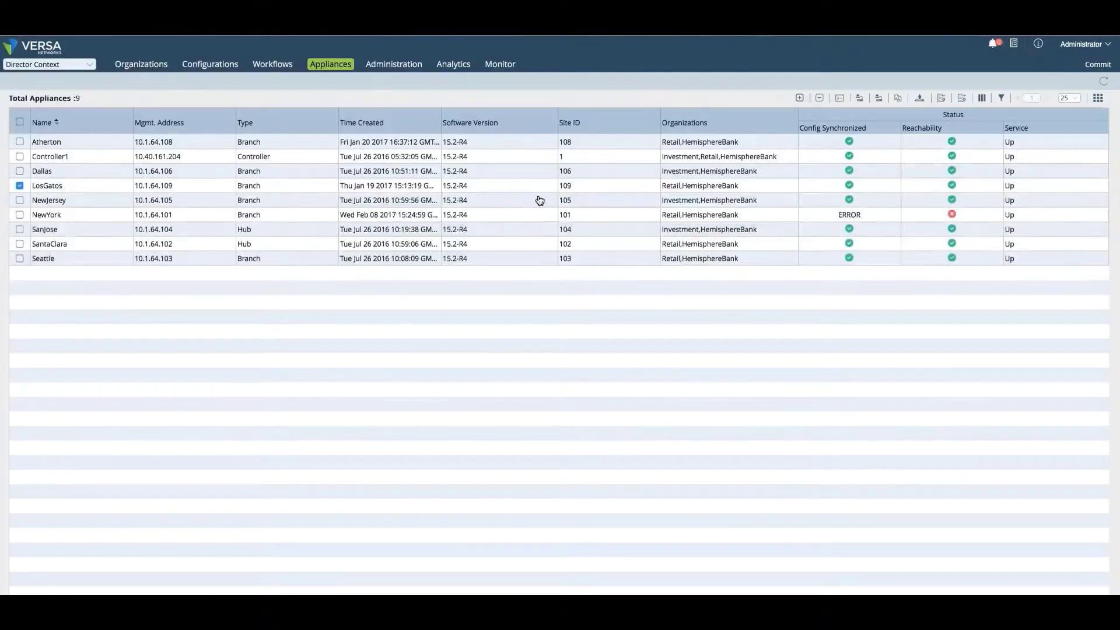
# Browse Administration > Connectors > CMS organization tabs, then show the Analytics connector at 70.35.56.52:8080
pyautogui.click(397, 65)
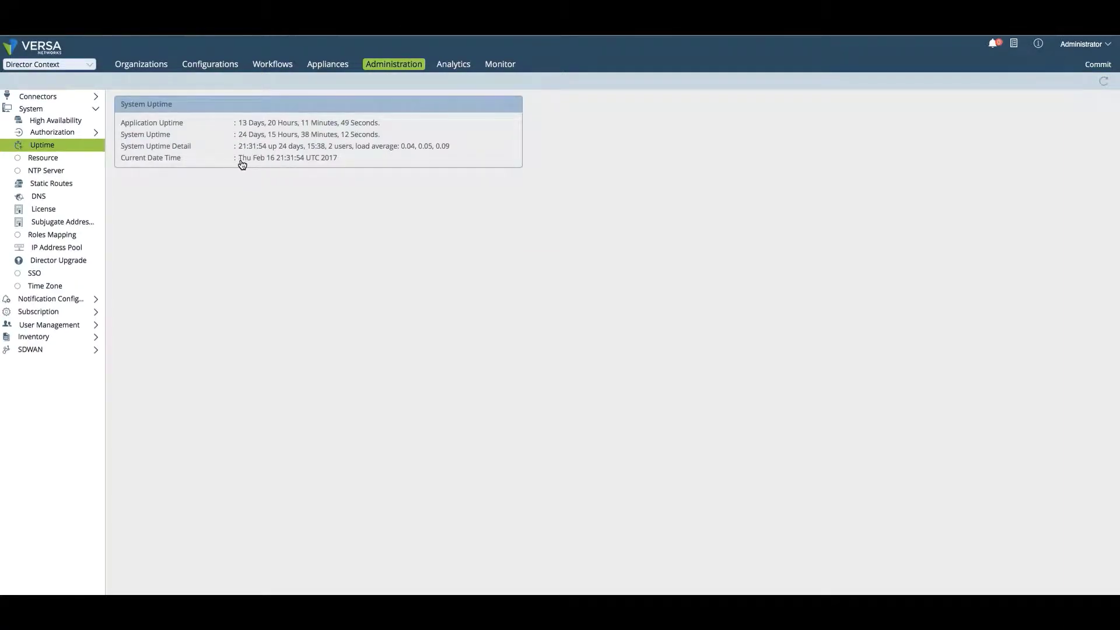
pyautogui.click(76, 97)
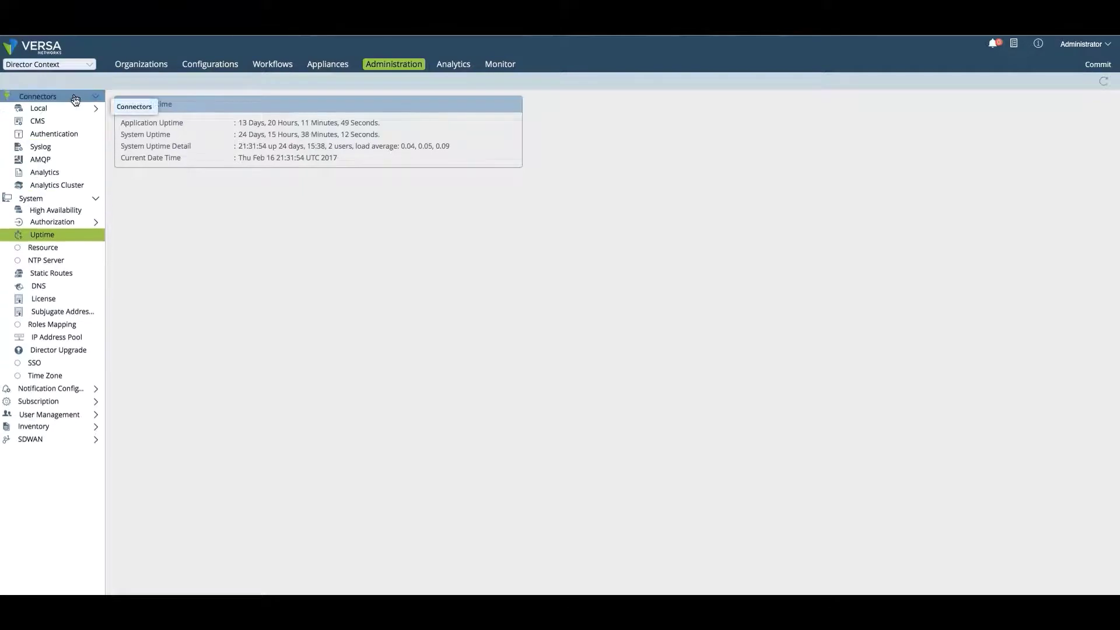
pyautogui.click(61, 123)
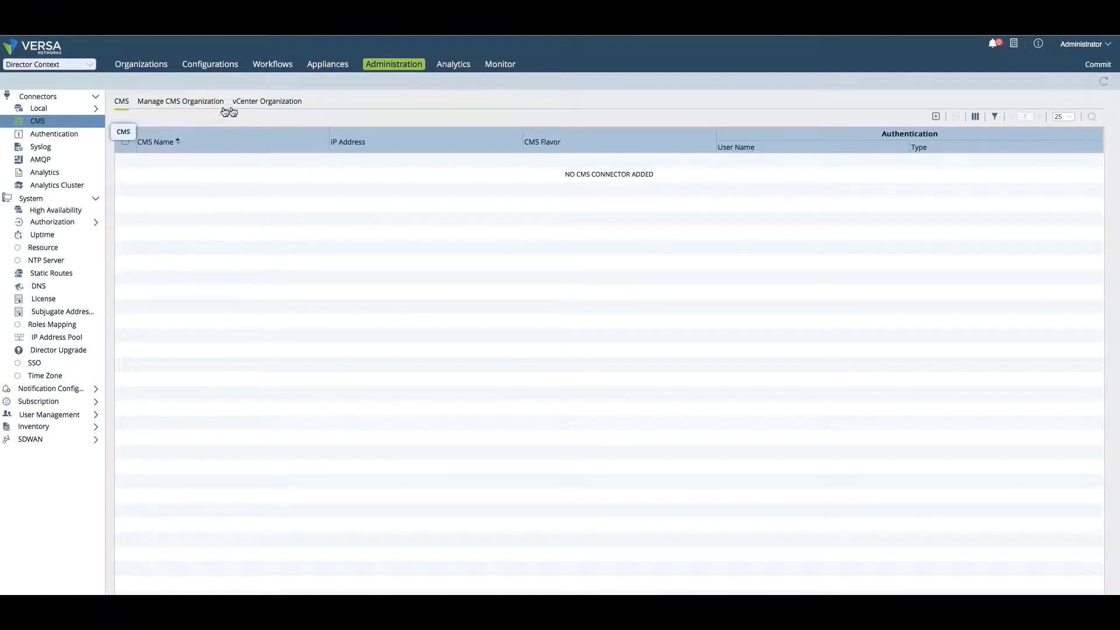
pyautogui.click(252, 105)
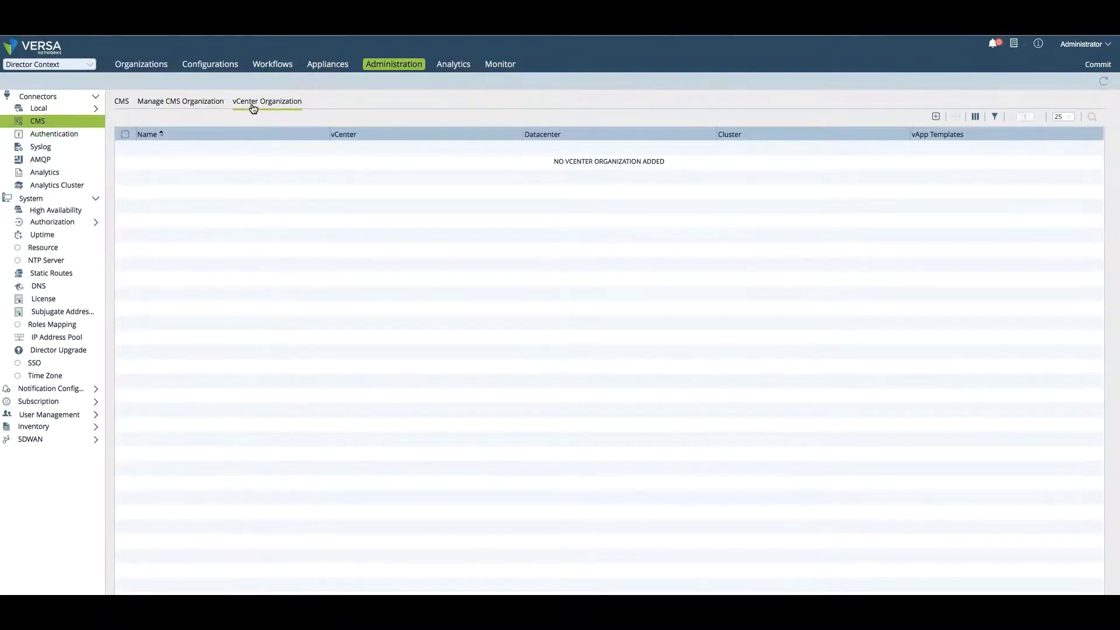
pyautogui.click(206, 107)
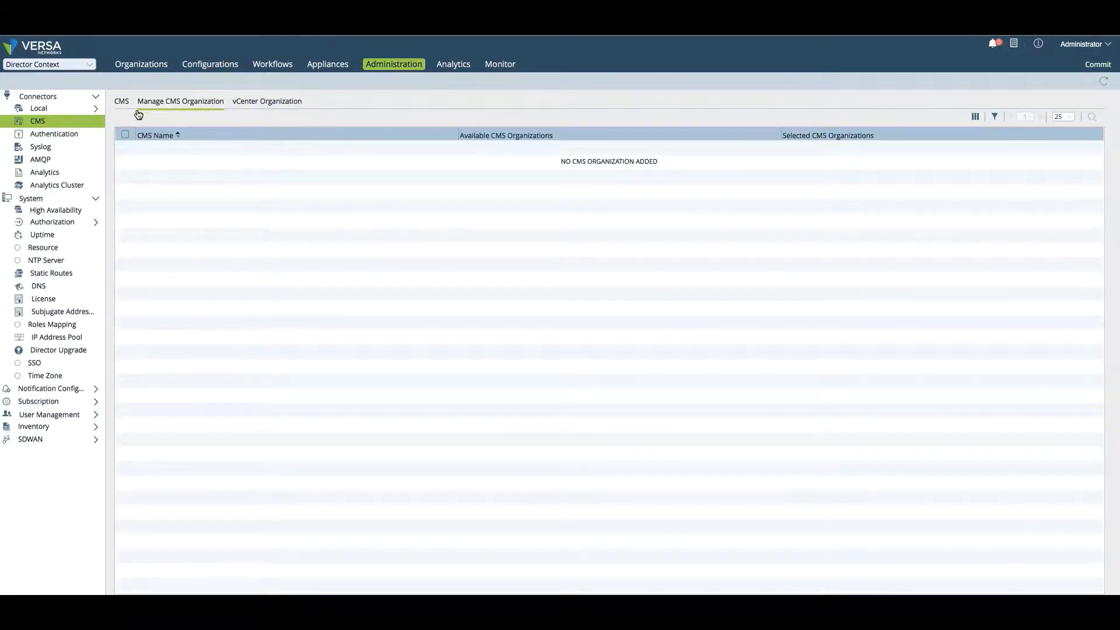
pyautogui.click(55, 176)
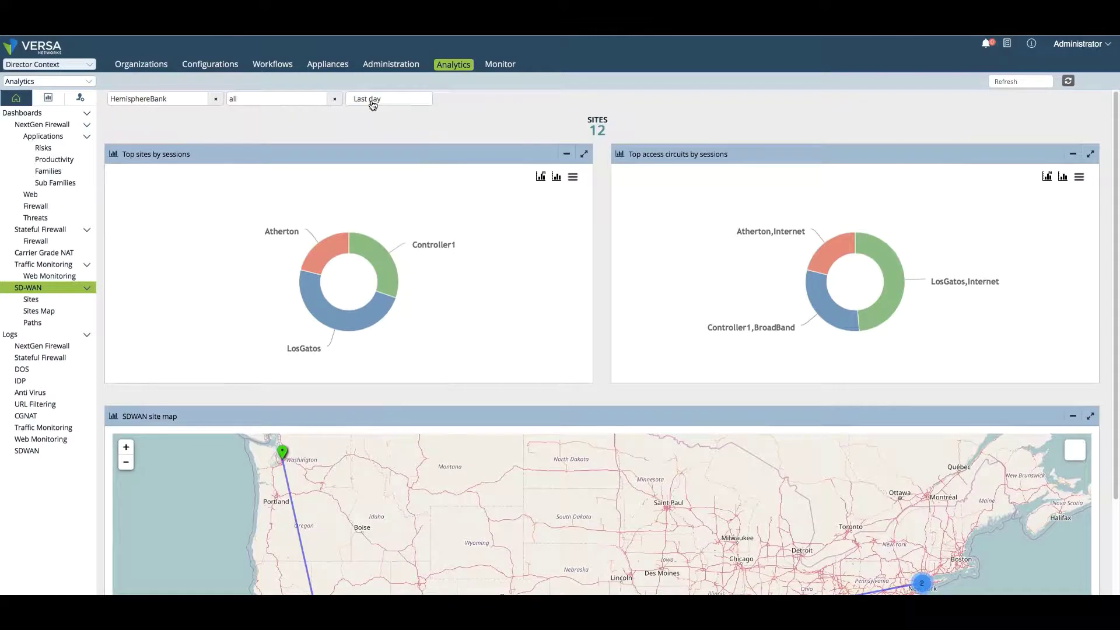
# Zoom the SD-WAN site map into the Bay Area cluster and show the Atherton site's details
pyautogui.scroll(-1, 320, 342)
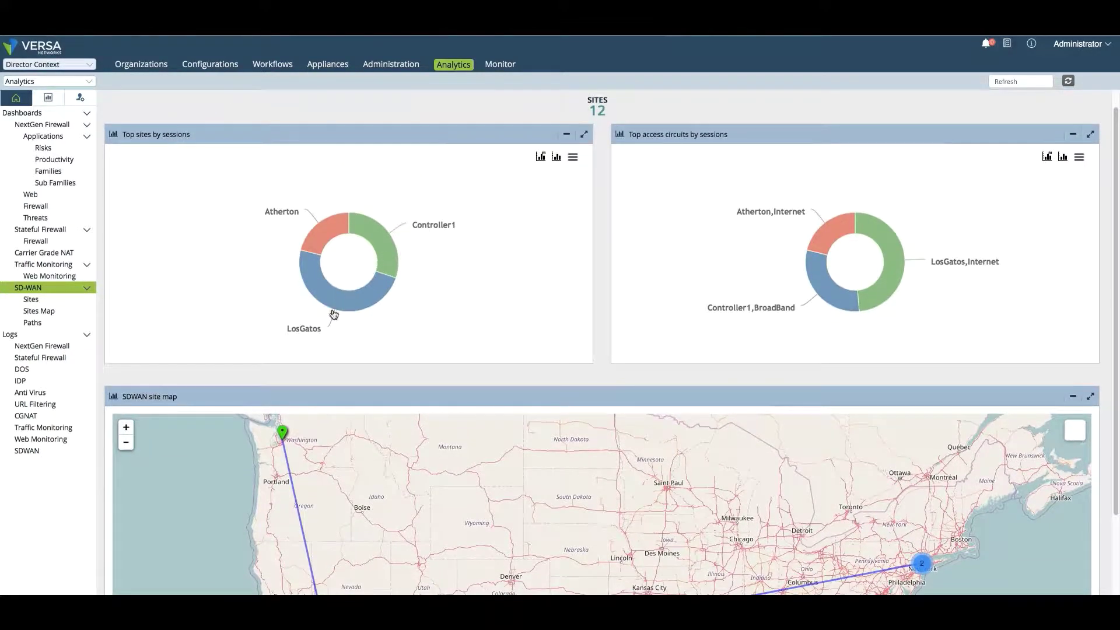
pyautogui.scroll(1, 355, 388)
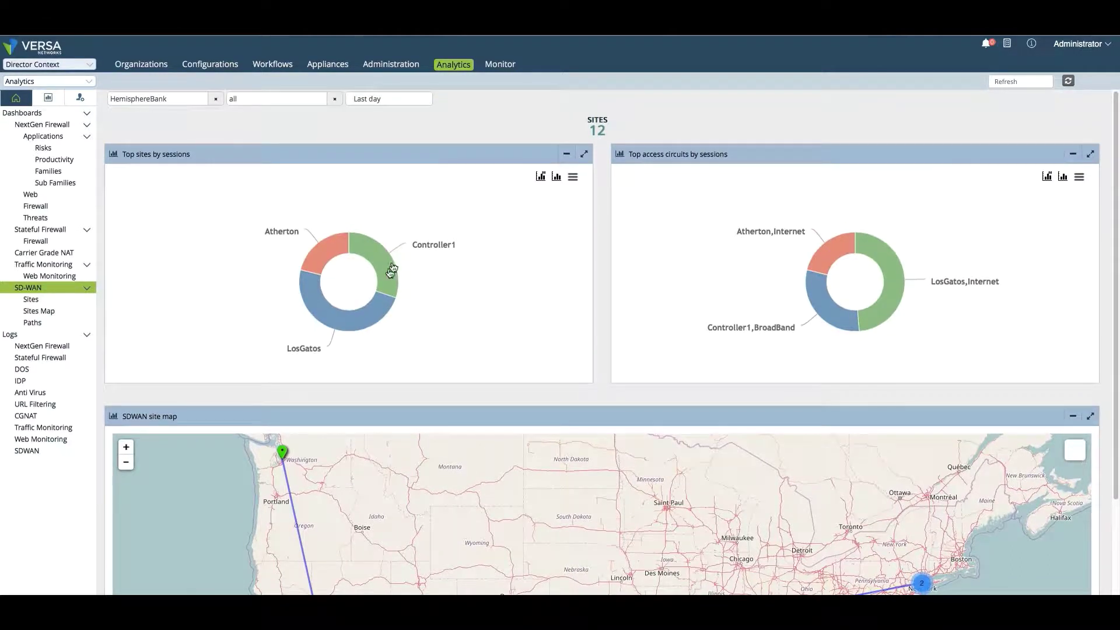
pyautogui.scroll(-3, 427, 281)
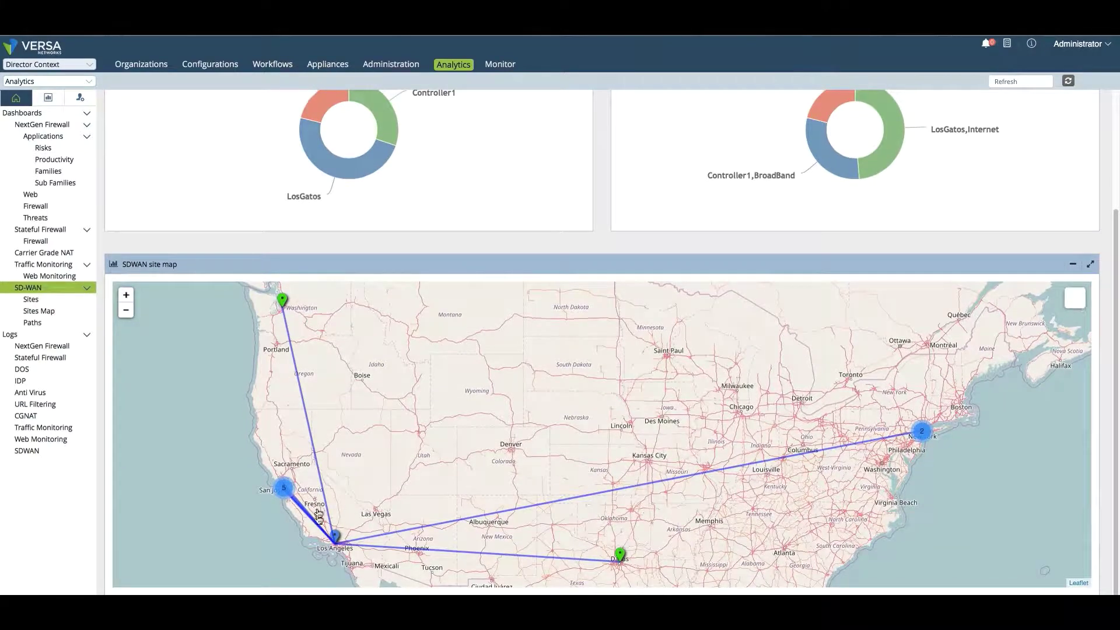
pyautogui.click(284, 493)
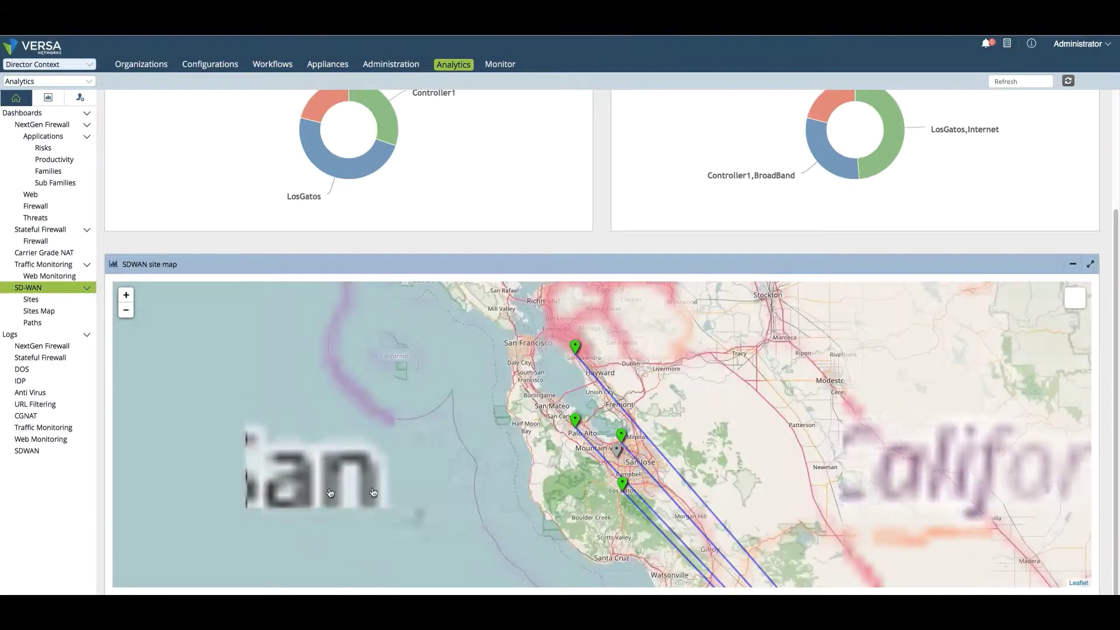
pyautogui.click(576, 420)
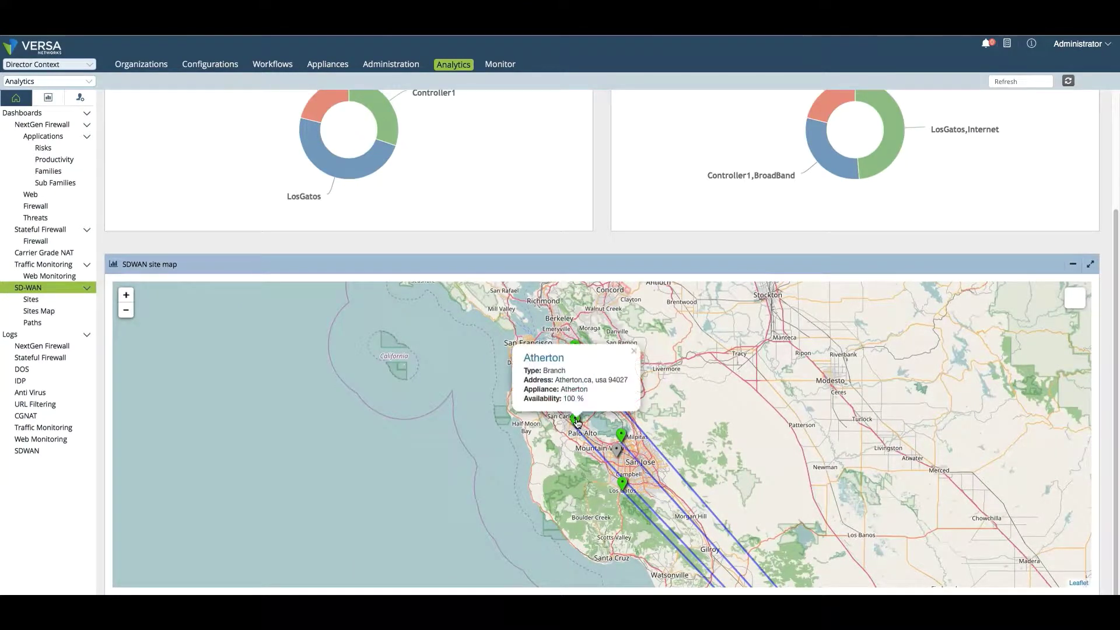
# Open Atherton's site dashboard and review its Availability and Access Circuits tabs
pyautogui.click(543, 358)
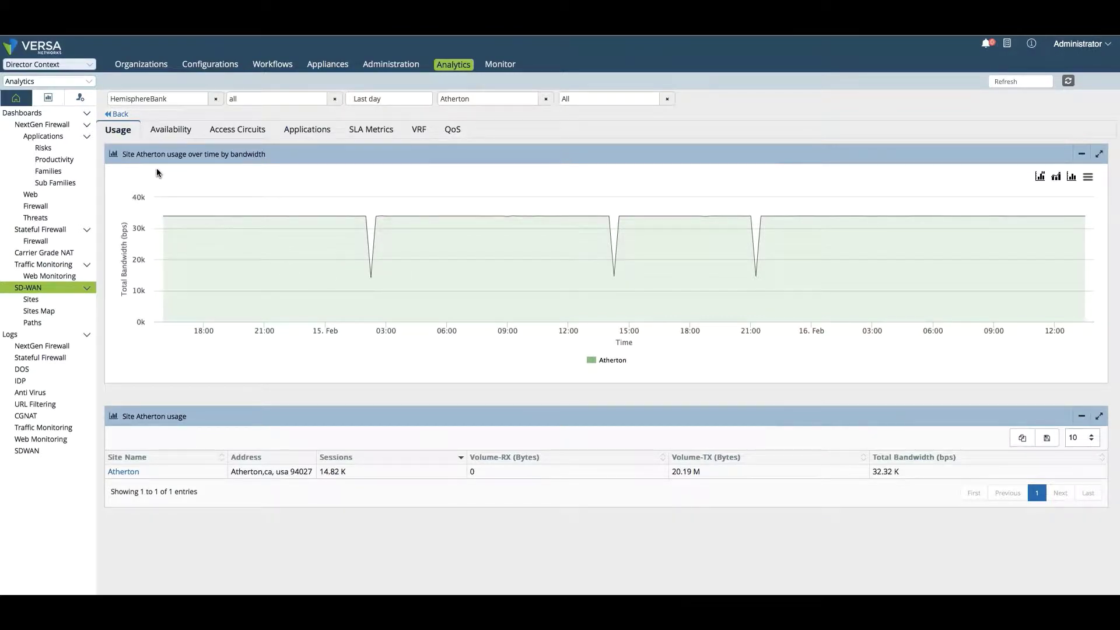
pyautogui.click(484, 104)
pyautogui.click(175, 132)
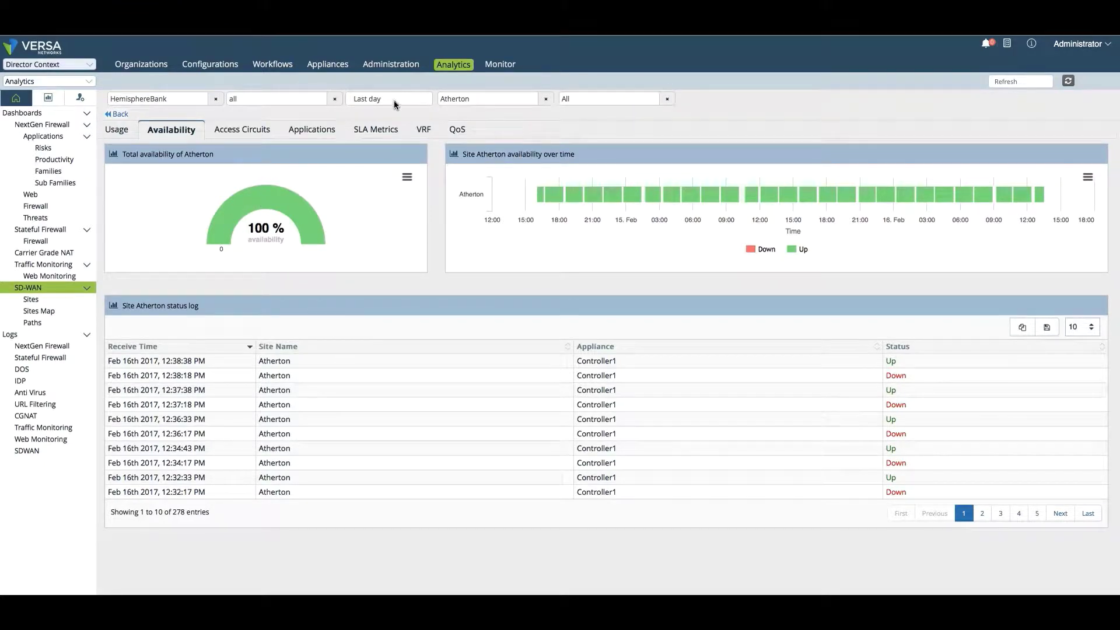
pyautogui.click(252, 129)
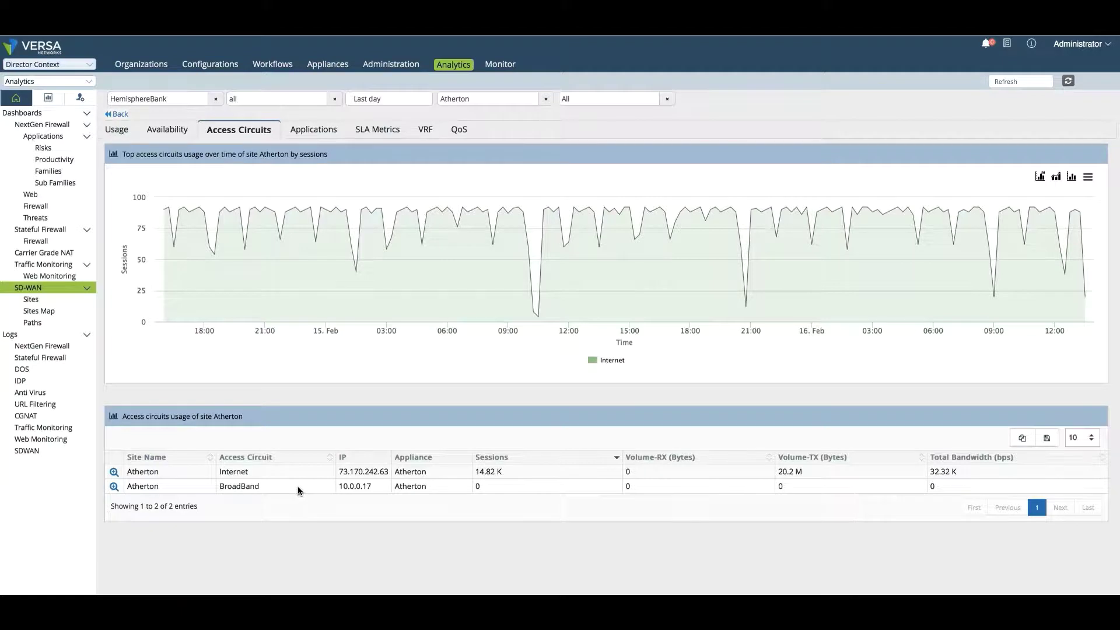
# Switch the tenant filter to Retail and show Atherton's application usage
pyautogui.click(314, 131)
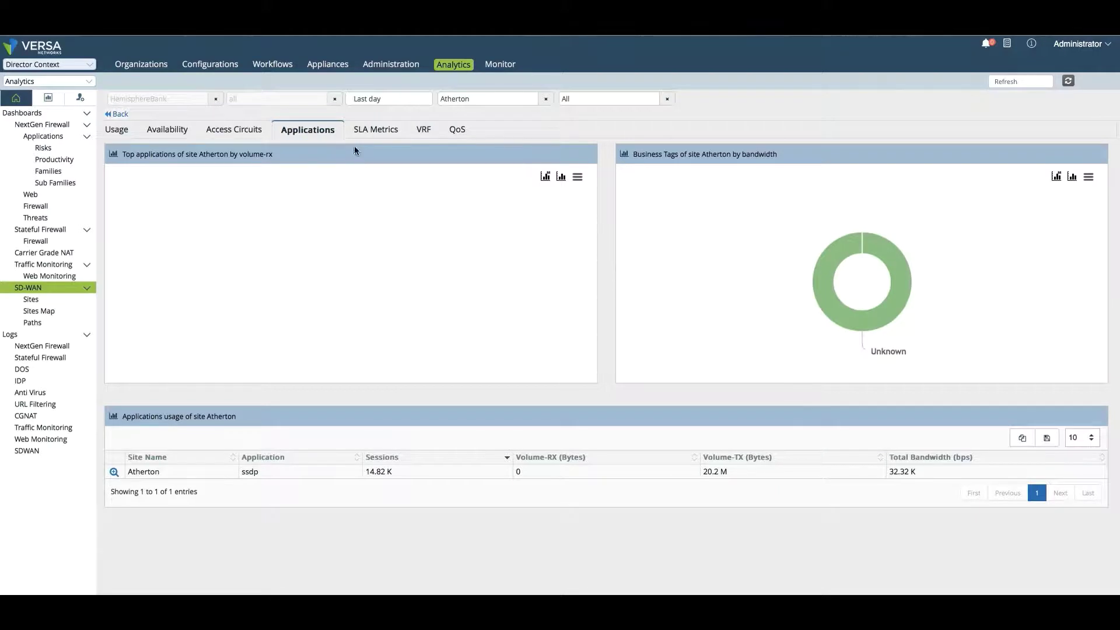
pyautogui.click(216, 100)
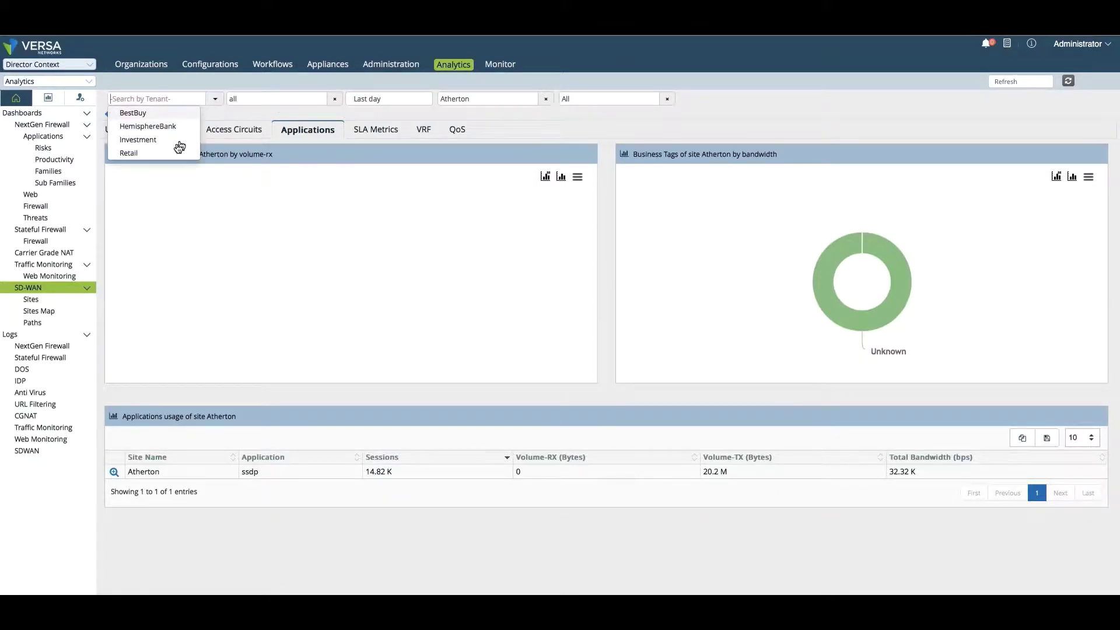
pyautogui.click(175, 153)
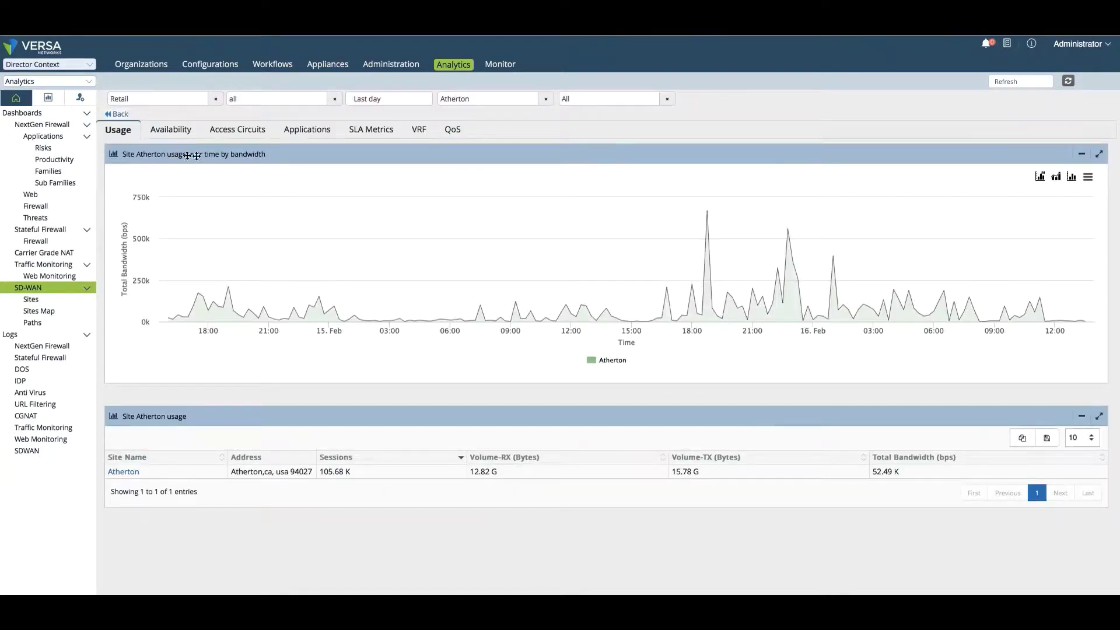
pyautogui.click(299, 130)
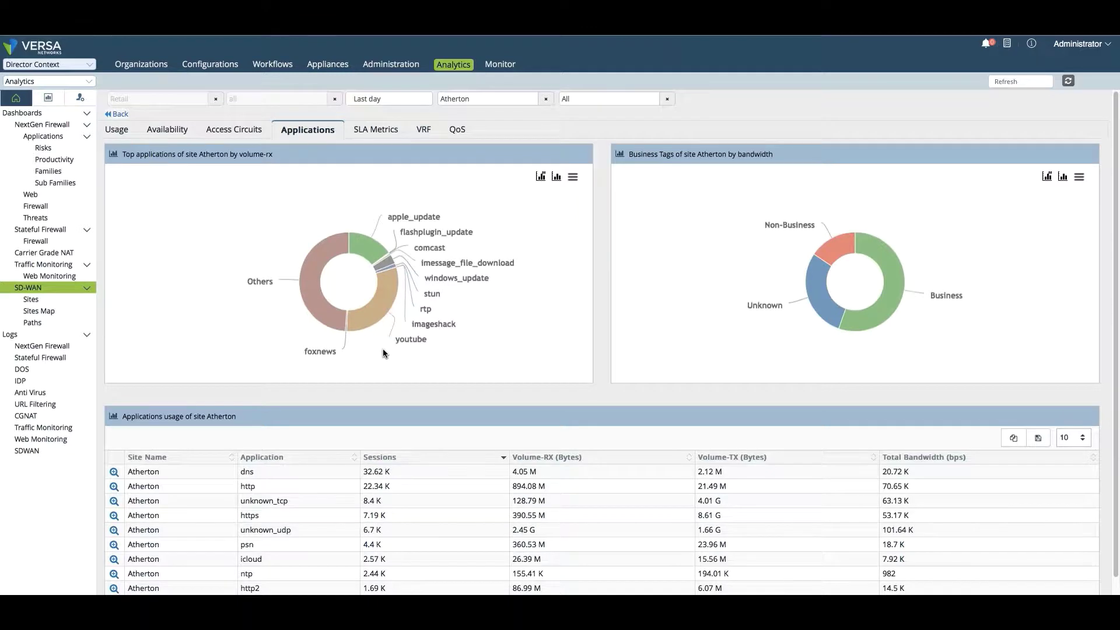
# Chart top applications by Volume TX RX and drill into the dns application's sessions and flow logs
pyautogui.click(541, 178)
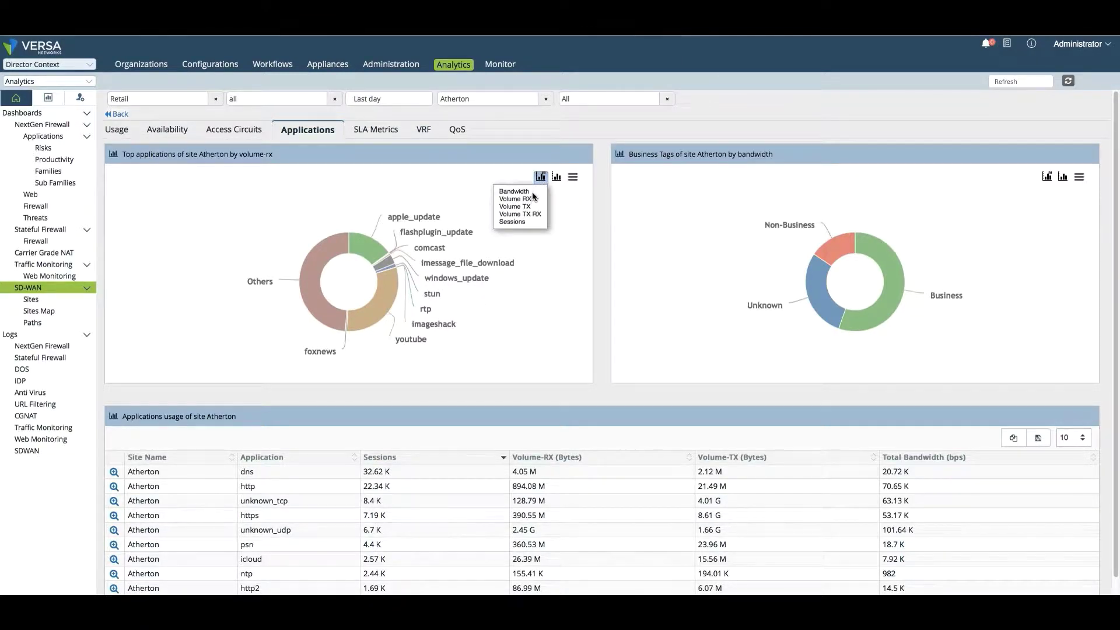
pyautogui.click(531, 214)
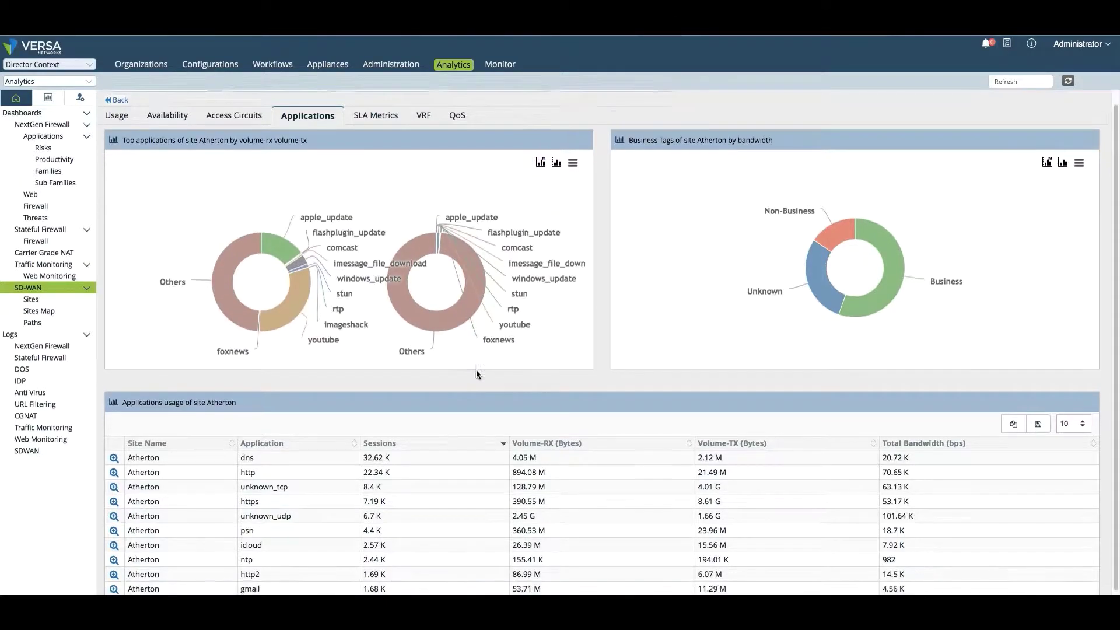
pyautogui.scroll(-2, 475, 369)
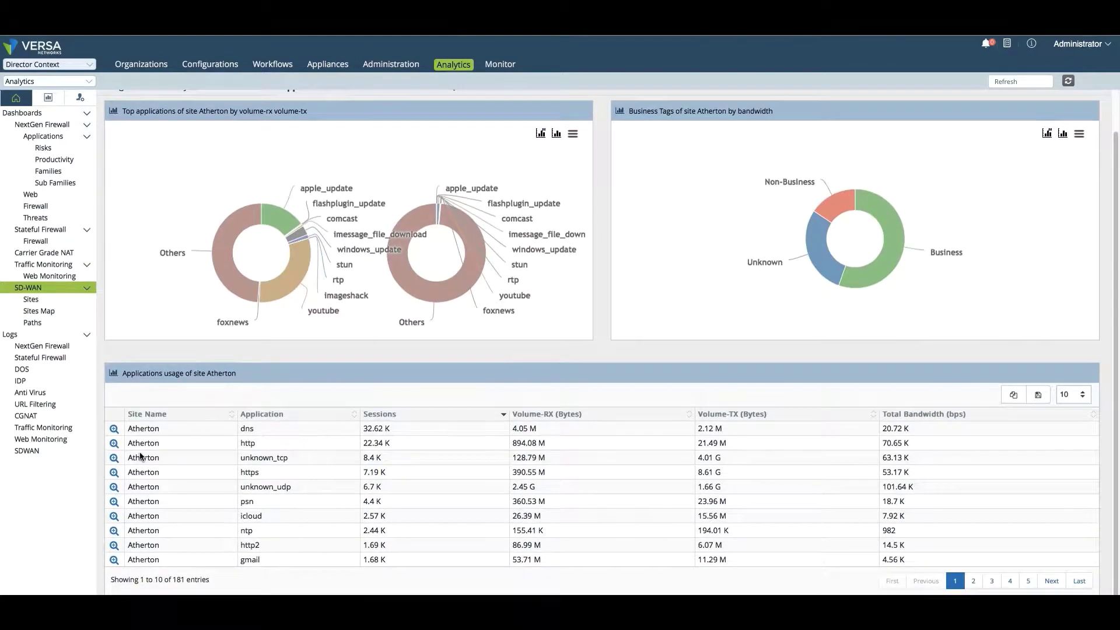
pyautogui.click(114, 429)
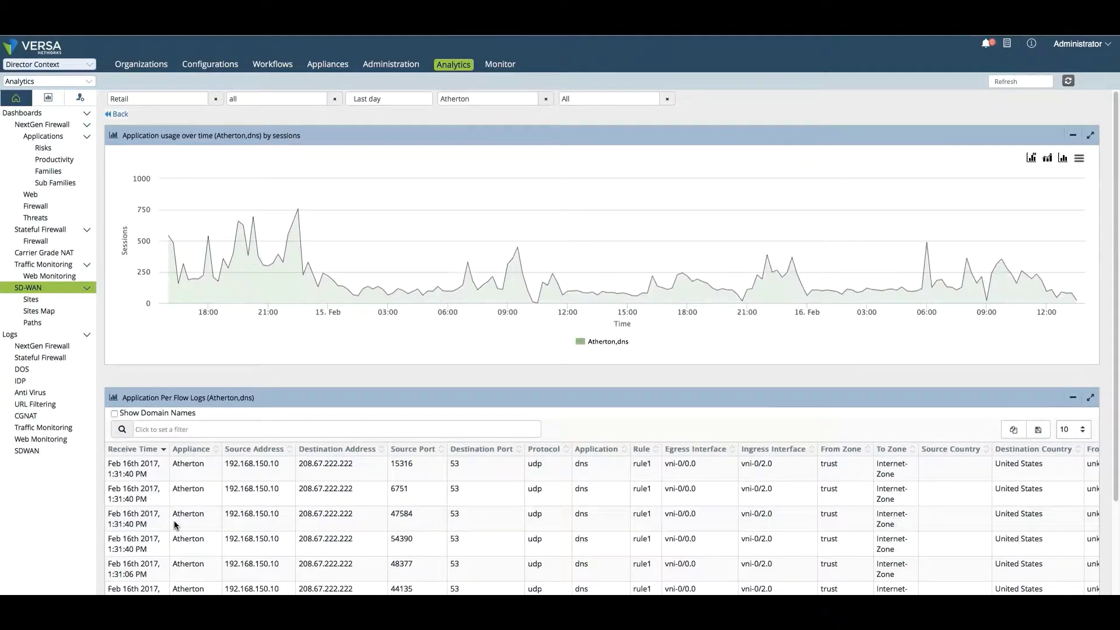
pyautogui.scroll(-2, 175, 525)
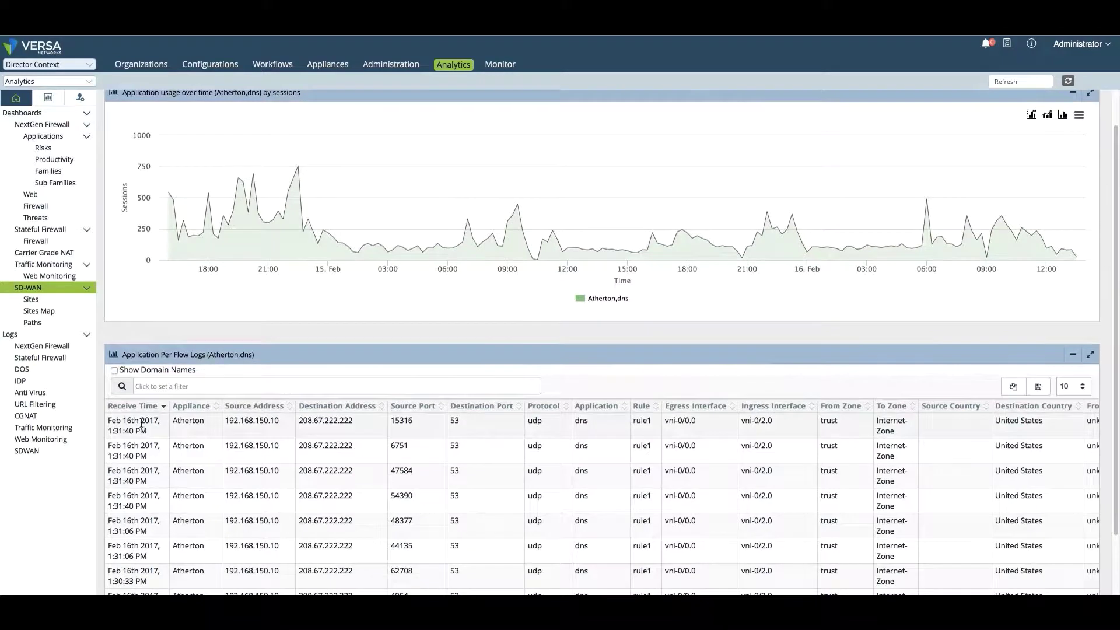
pyautogui.scroll(2, 148, 433)
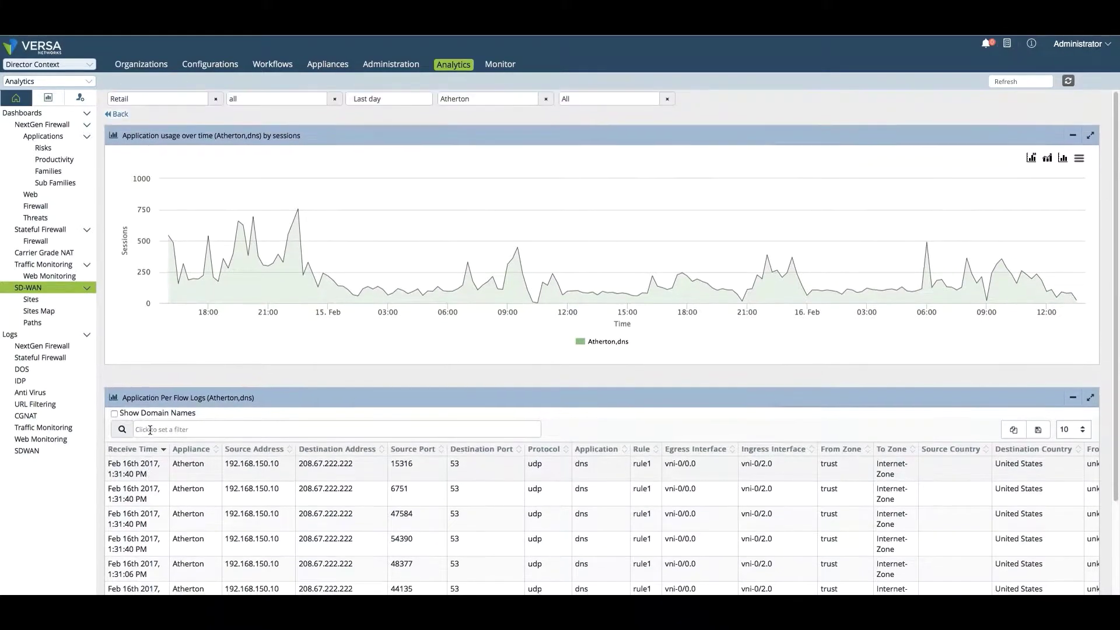
# Go back to Atherton's overview, show its SLA delay metrics, and zoom into the late-evening peak
pyautogui.click(119, 114)
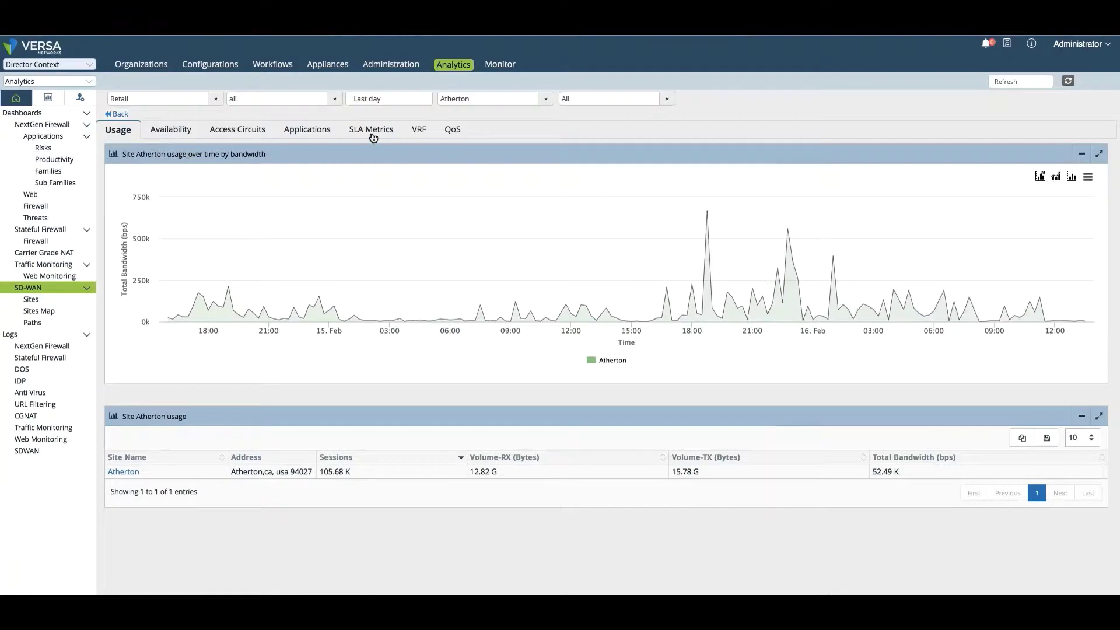
pyautogui.click(377, 131)
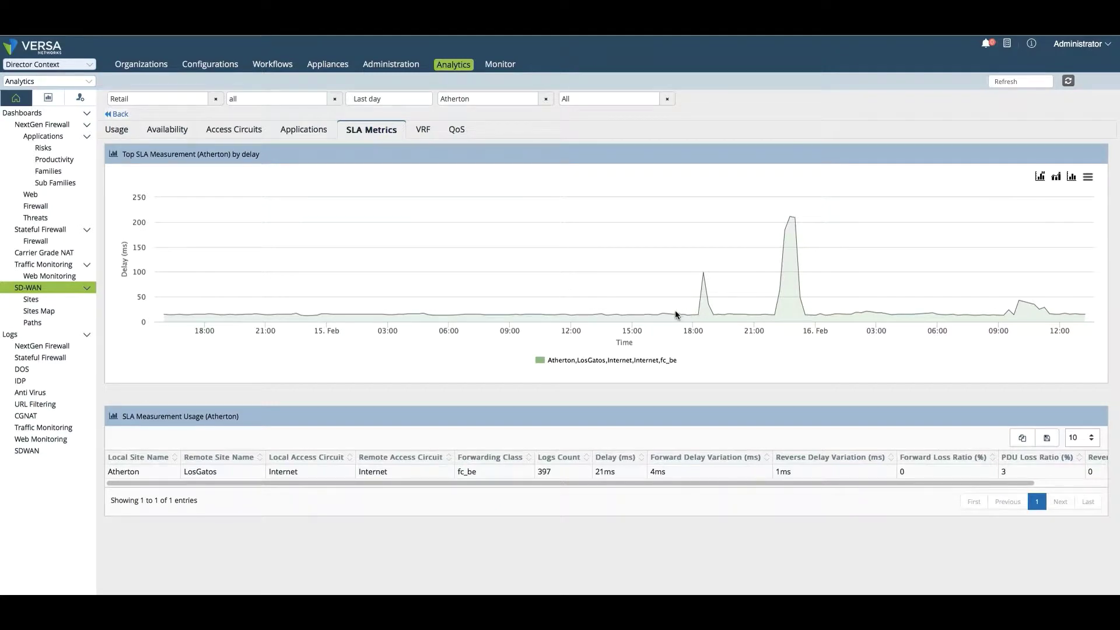
pyautogui.moveTo(751, 309); pyautogui.dragTo(821, 313)
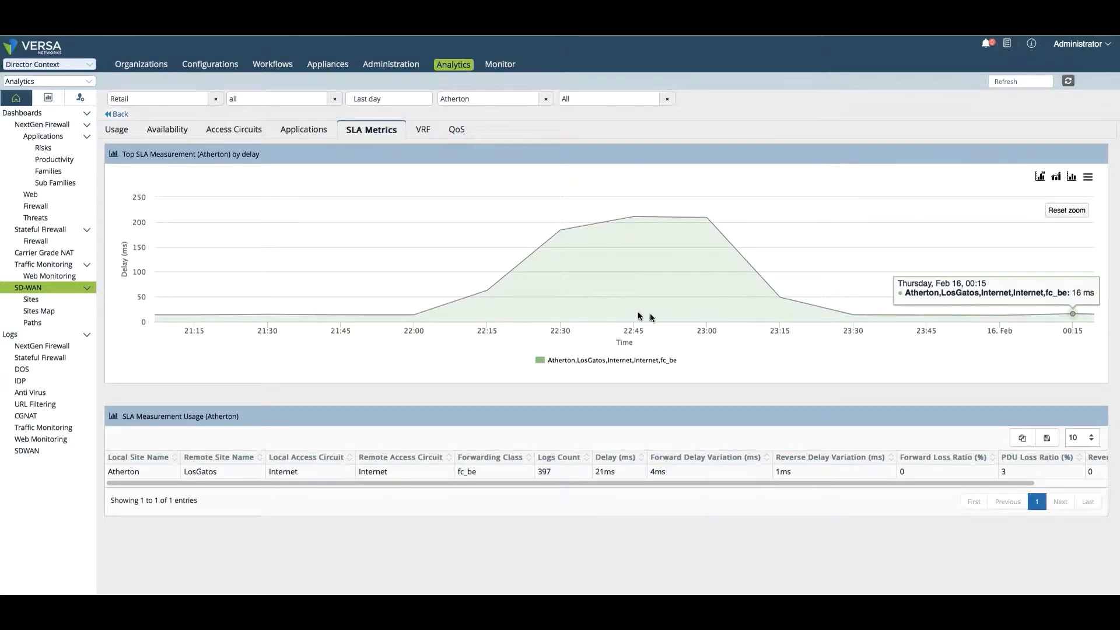
# Inspect Atherton's VRF usage by toggling the Retail-LAN-VR and Internet-Transport-VR series, then view its QoS charts
pyautogui.click(425, 133)
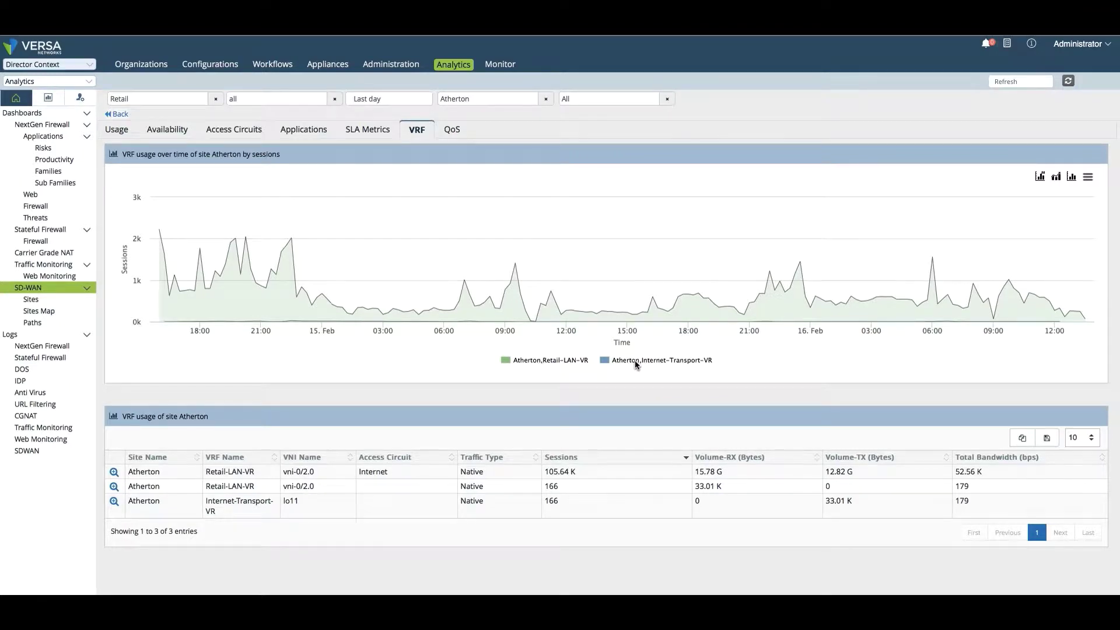
pyautogui.click(563, 360)
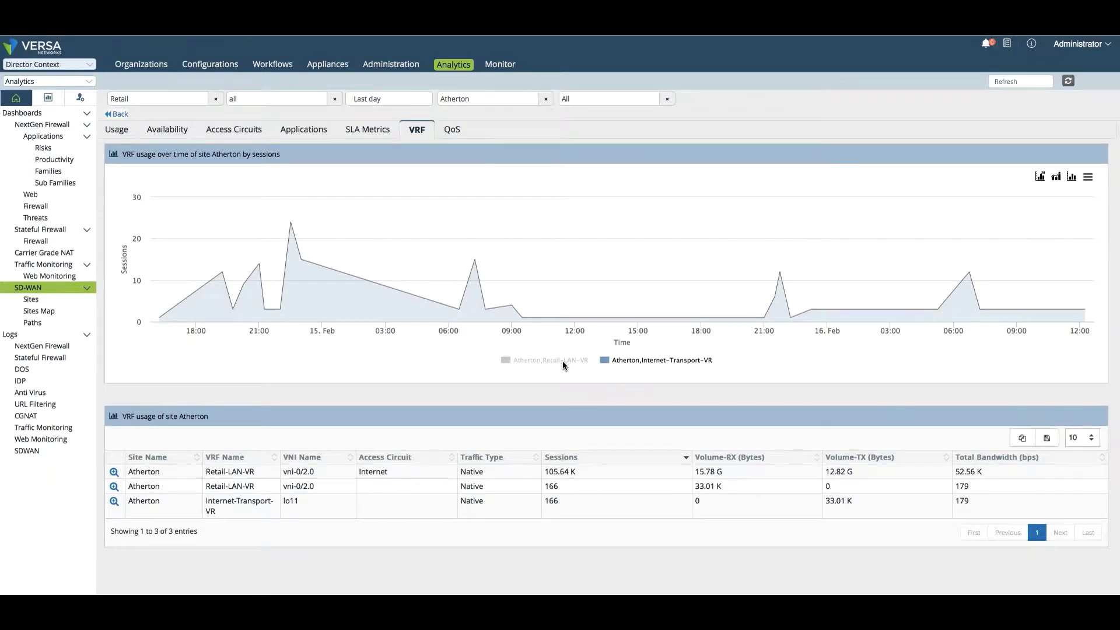
pyautogui.click(562, 361)
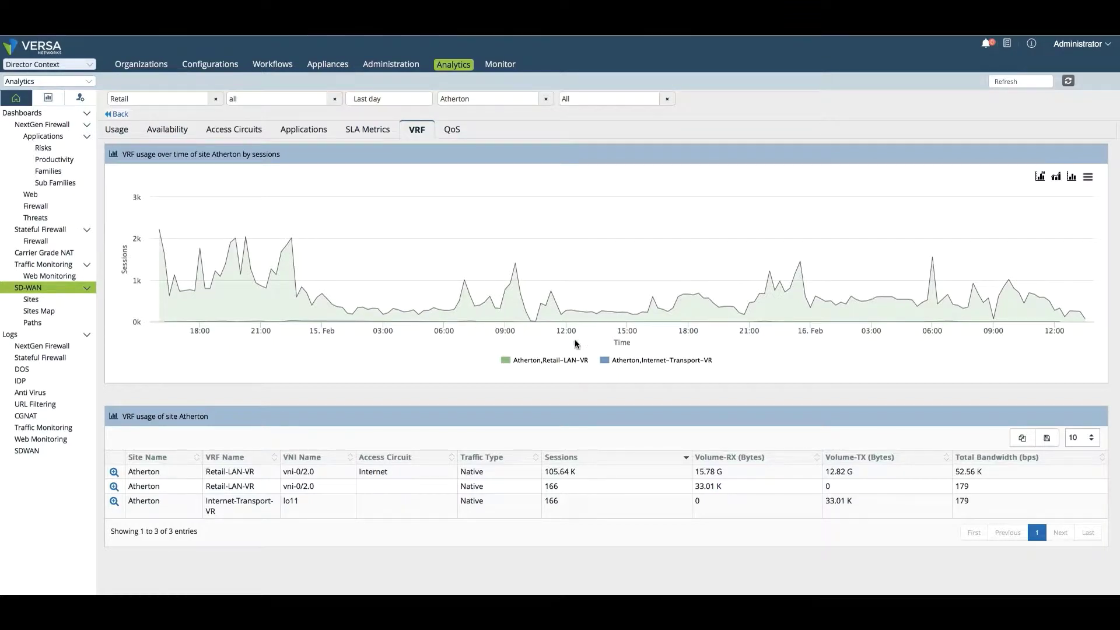
pyautogui.click(604, 358)
pyautogui.click(603, 359)
pyautogui.click(454, 134)
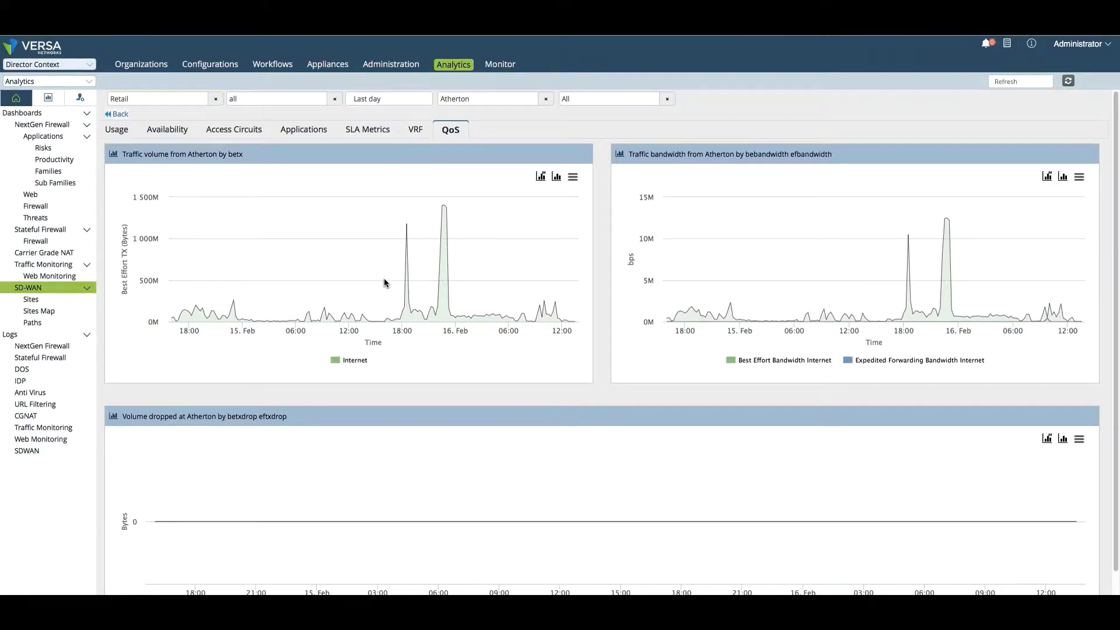
# Zoom the best-effort traffic volume chart to 16:00–02:30, check its traffic classes, and collapse Dashboards
pyautogui.moveTo(383, 283); pyautogui.dragTo(478, 291)
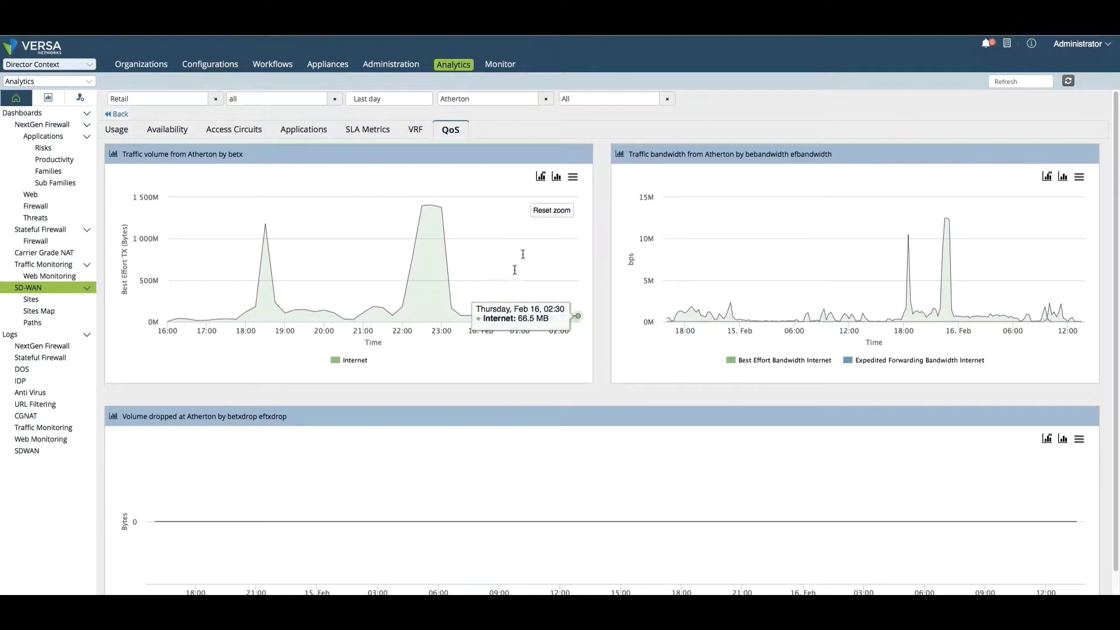
pyautogui.click(541, 175)
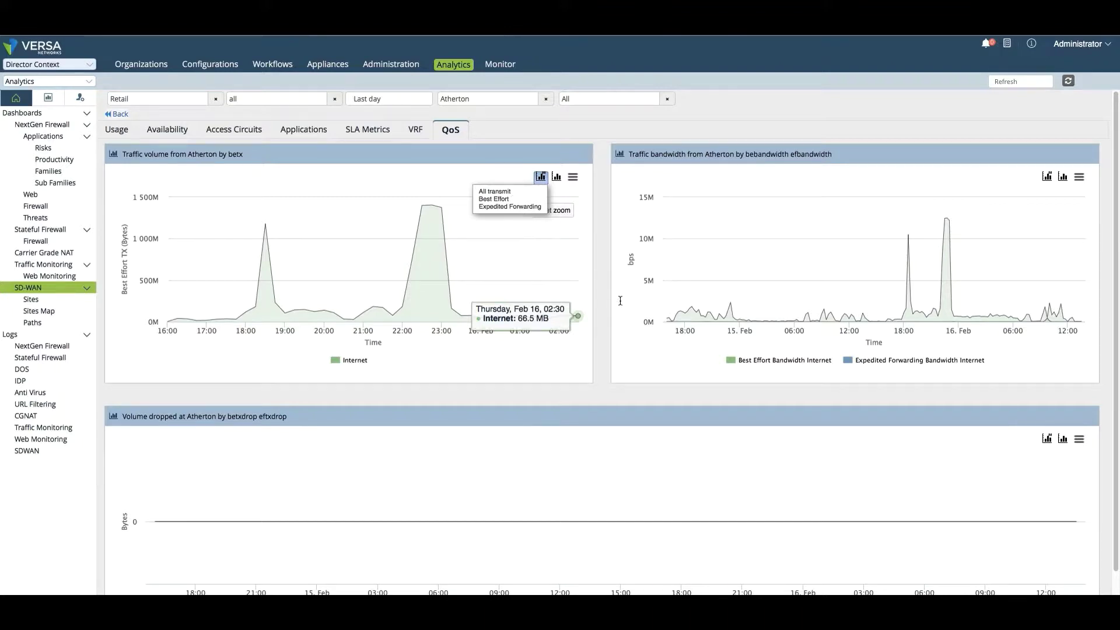
pyautogui.click(497, 119)
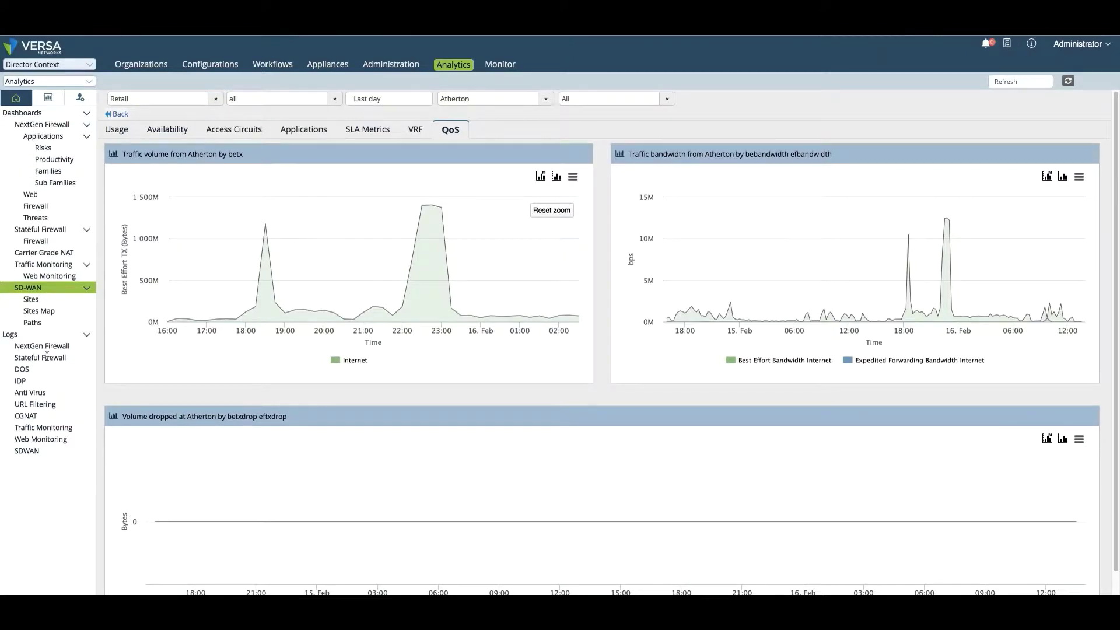
pyautogui.click(45, 113)
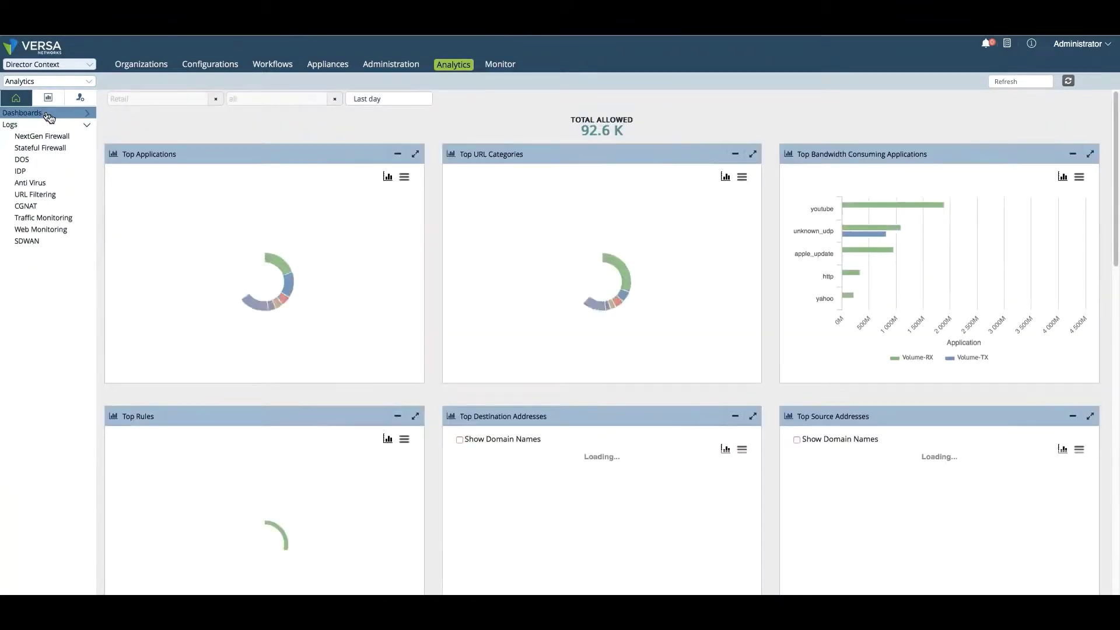
# Scroll through the Top Protocols, Session Duration and threat panels, then switch to the Monitor dashboard
pyautogui.scroll(-1, 355, 389)
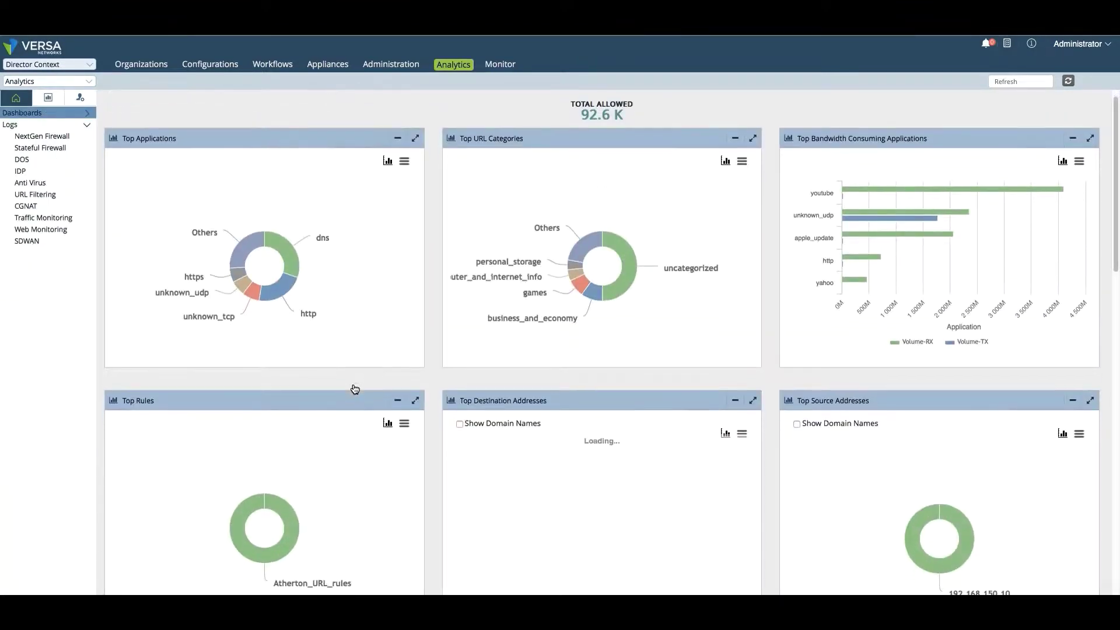
pyautogui.scroll(1, 355, 389)
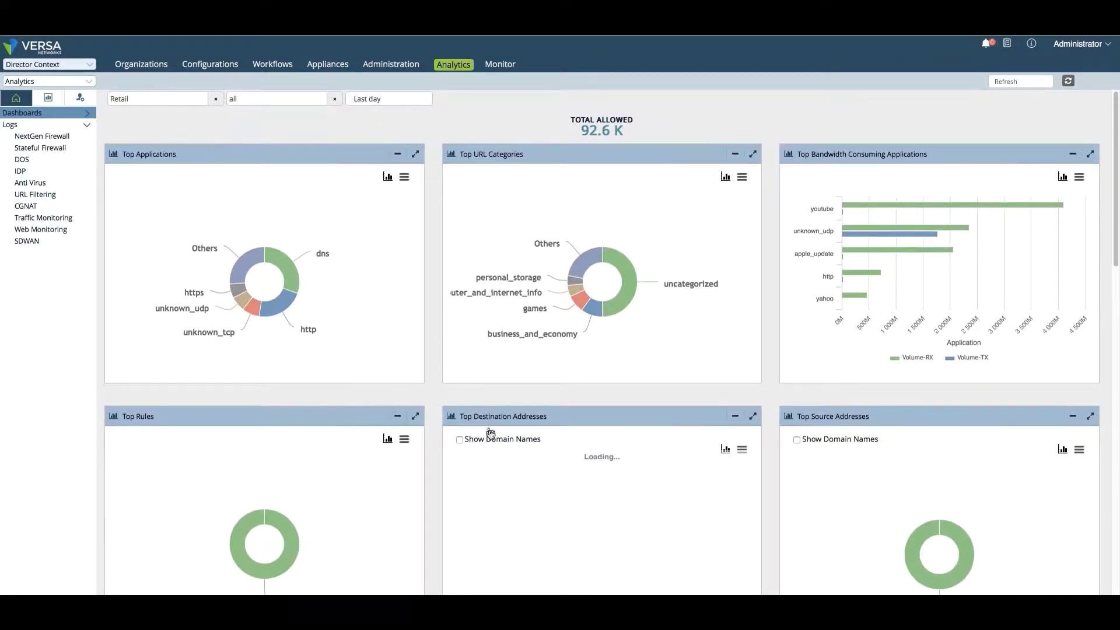
pyautogui.scroll(-2, 491, 434)
pyautogui.scroll(-10, 491, 434)
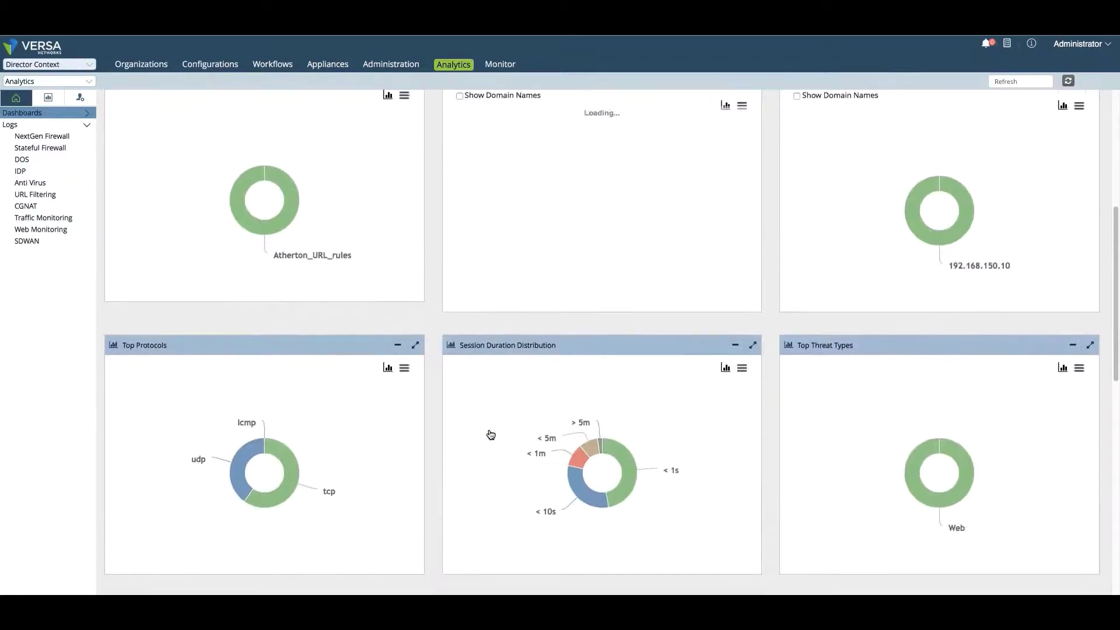
pyautogui.scroll(-8, 491, 434)
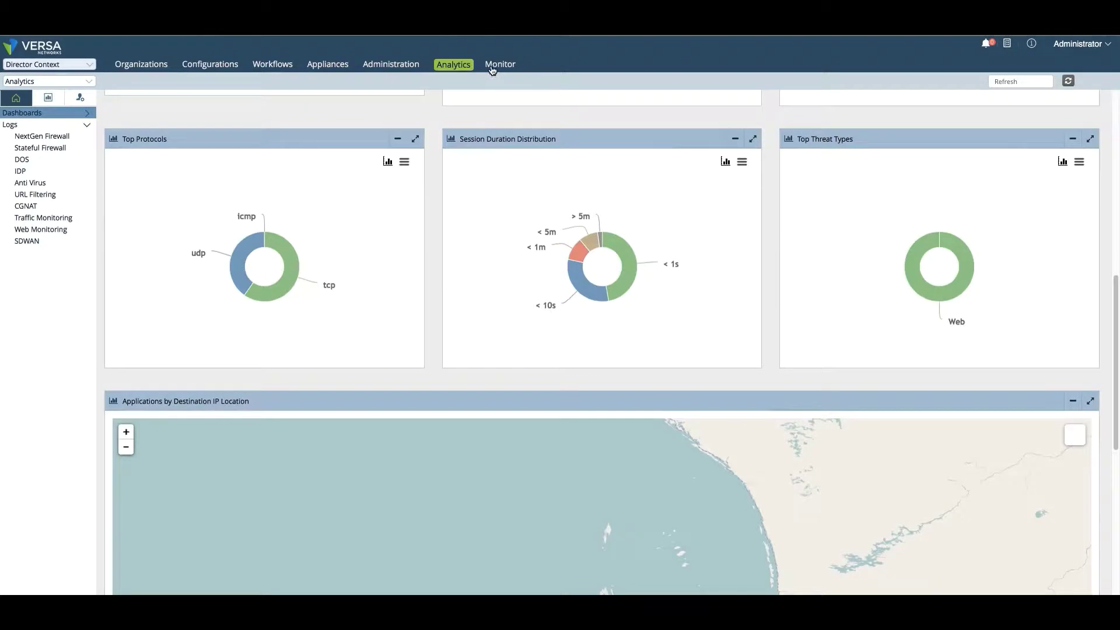
pyautogui.click(492, 66)
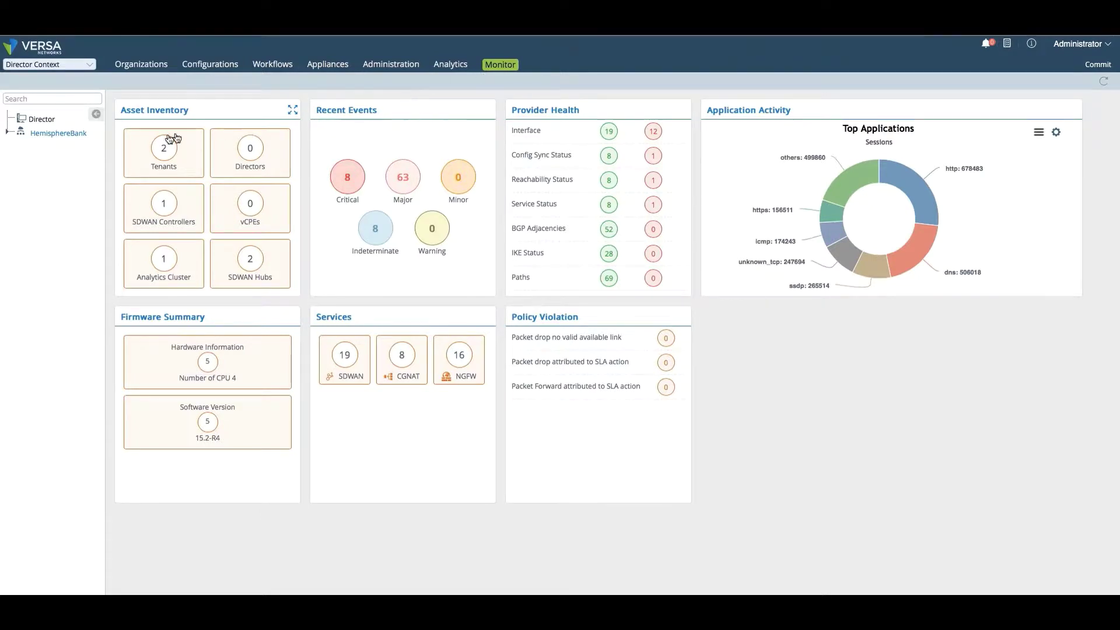
# Open the Retail tenant under HemisphereBank and review its list of 9 down interfaces
pyautogui.click(8, 134)
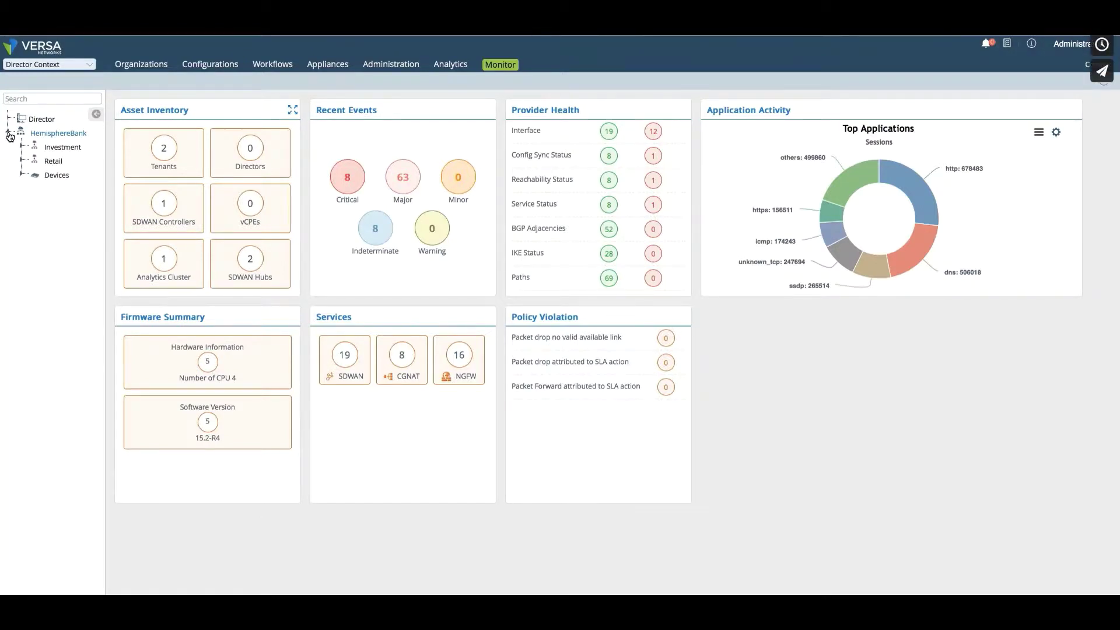
pyautogui.click(53, 162)
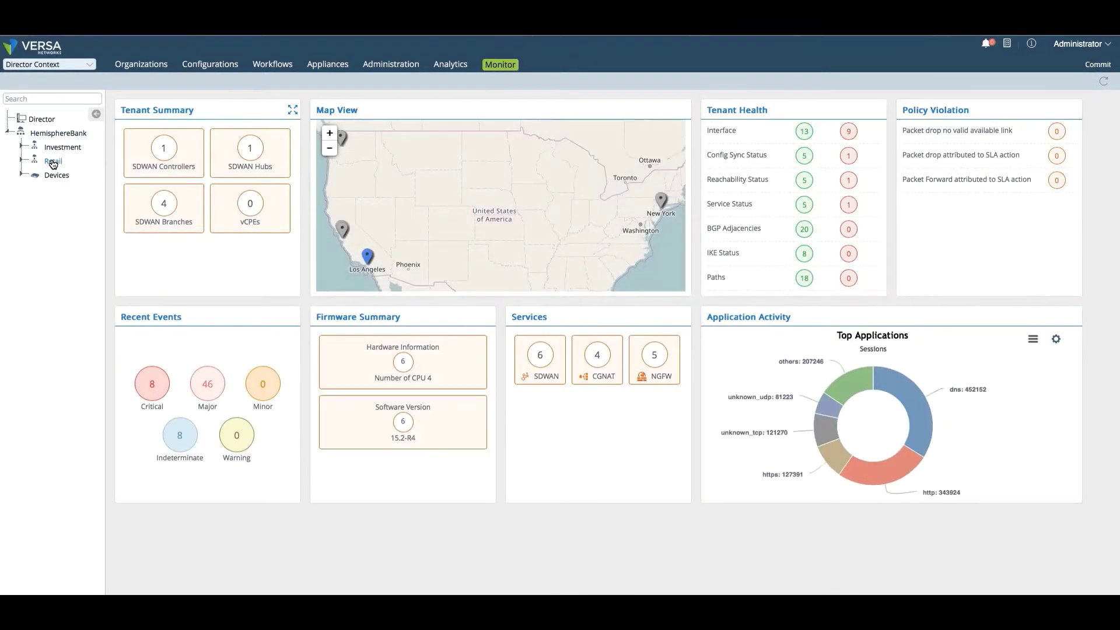
pyautogui.click(848, 139)
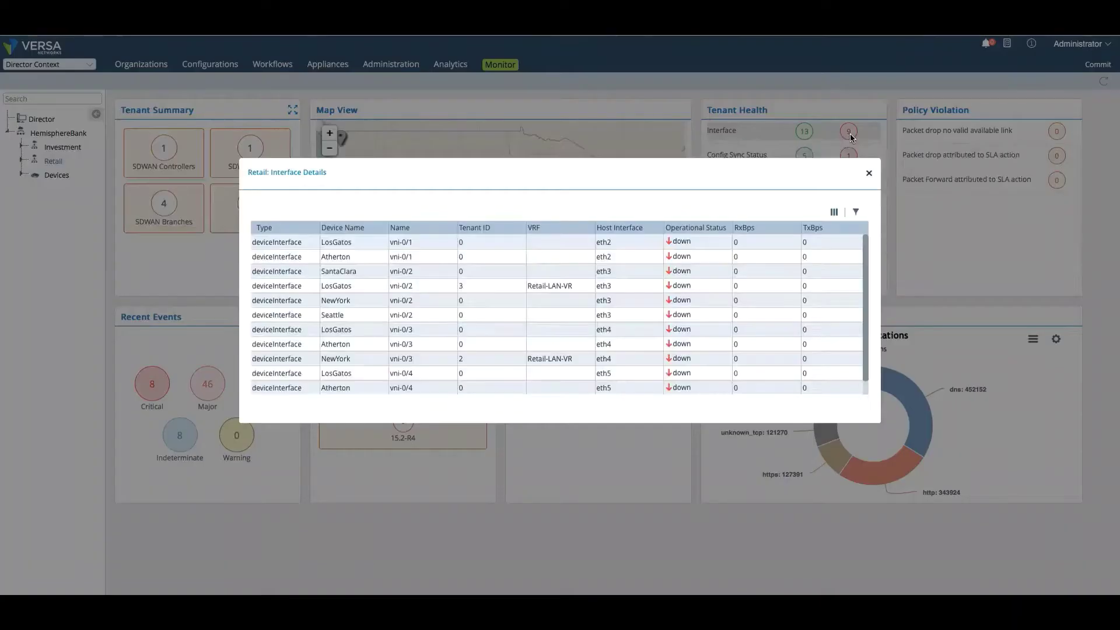
pyautogui.scroll(-1, 751, 276)
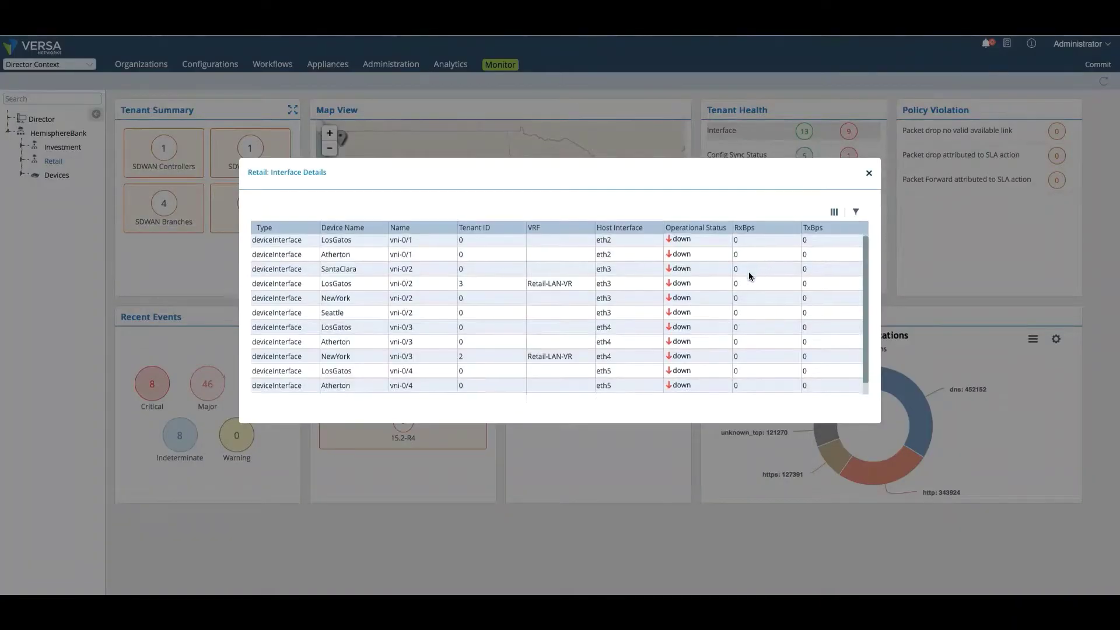
pyautogui.scroll(1, 750, 276)
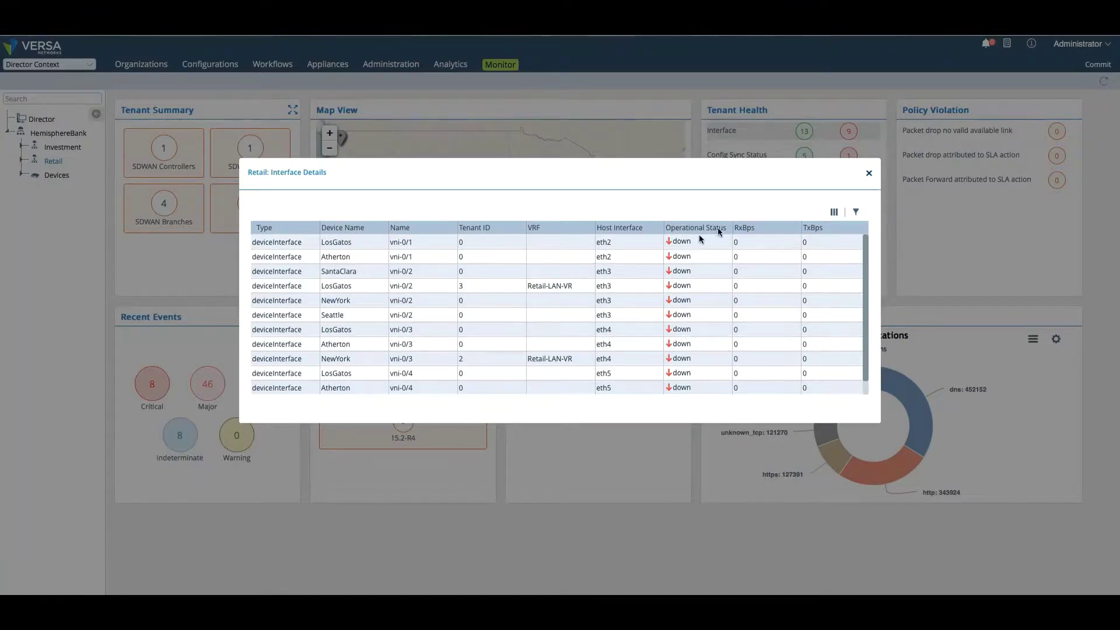
pyautogui.click(869, 177)
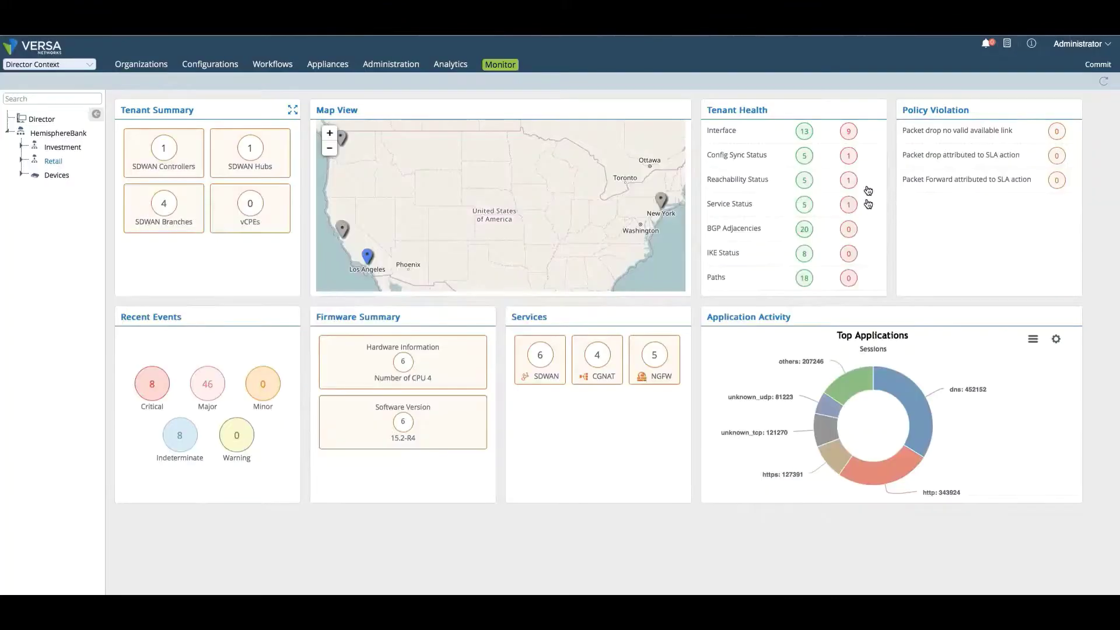
# Open the Atherton appliance under Retail and review its one critical event
pyautogui.click(21, 162)
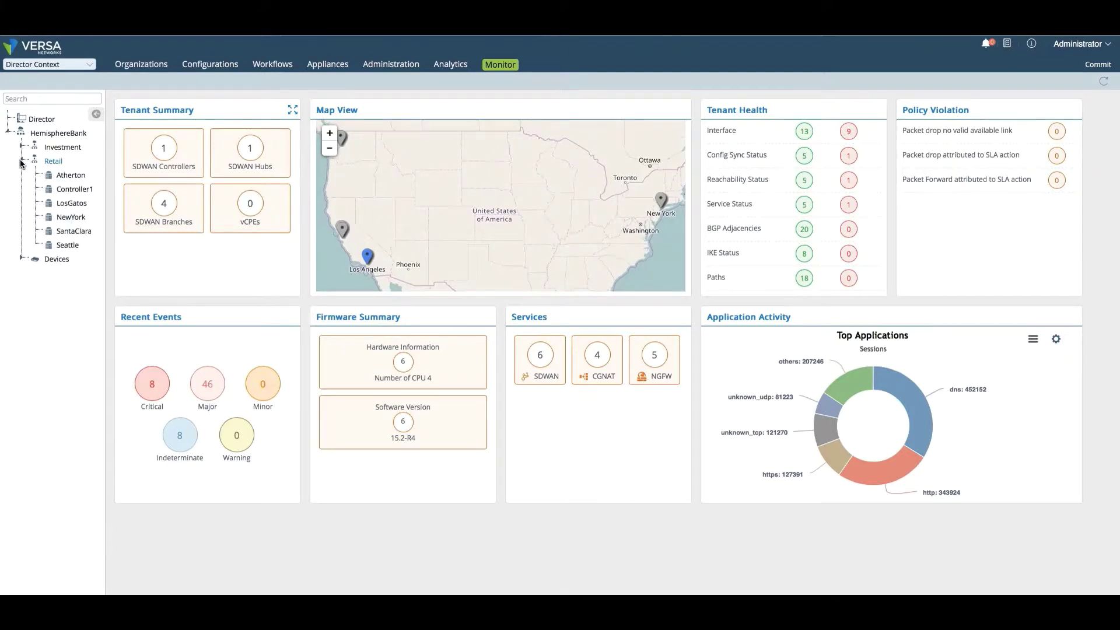
pyautogui.click(64, 177)
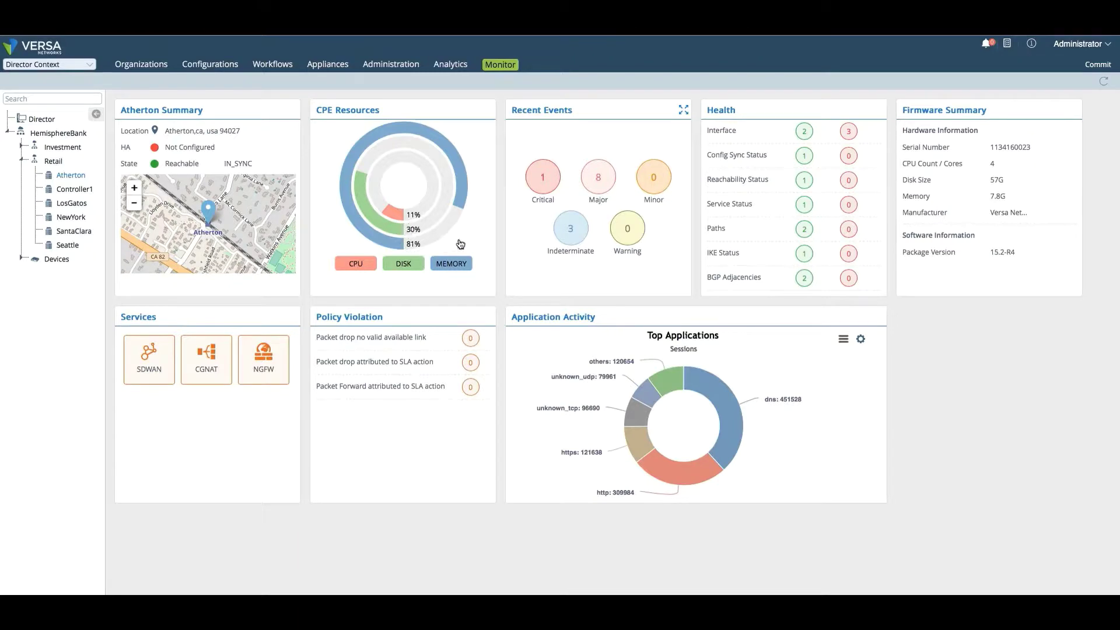
pyautogui.click(543, 184)
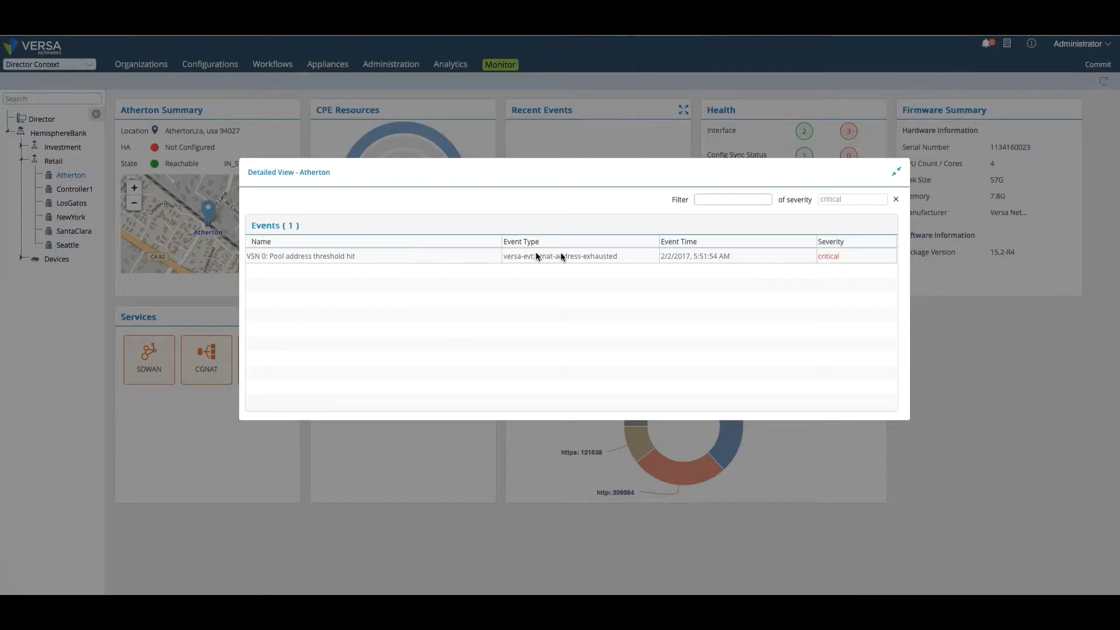
pyautogui.click(896, 173)
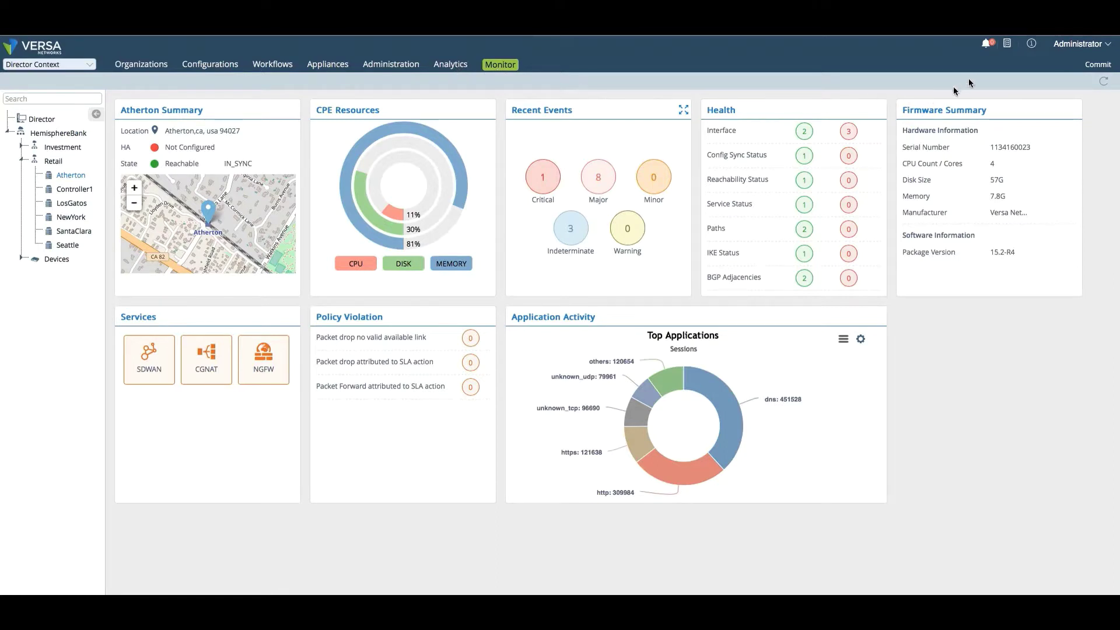
pyautogui.click(1008, 44)
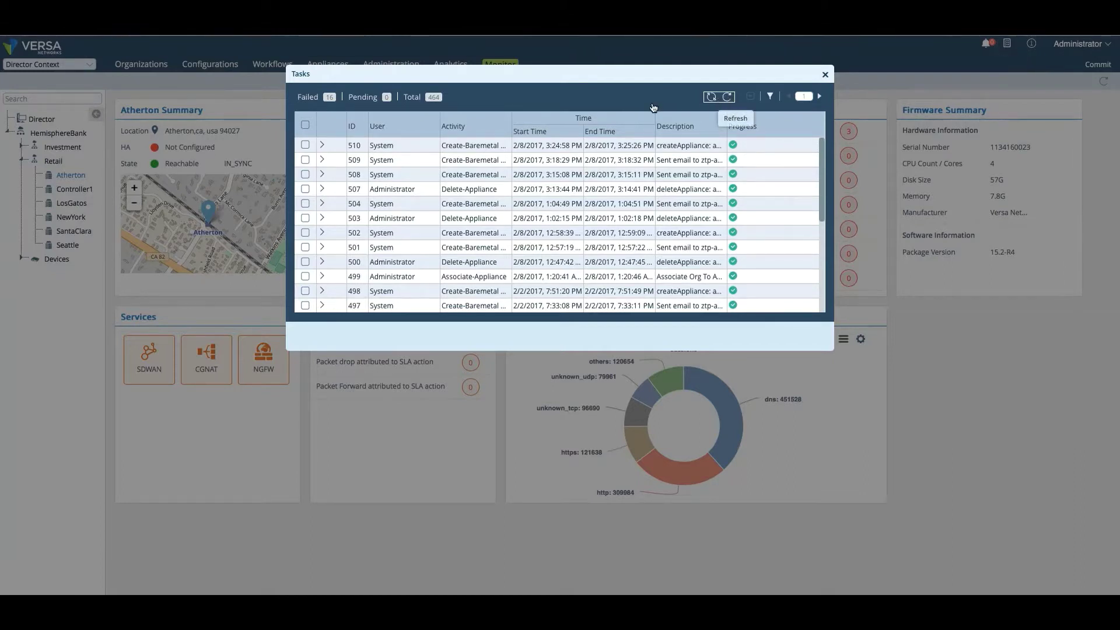
pyautogui.click(322, 147)
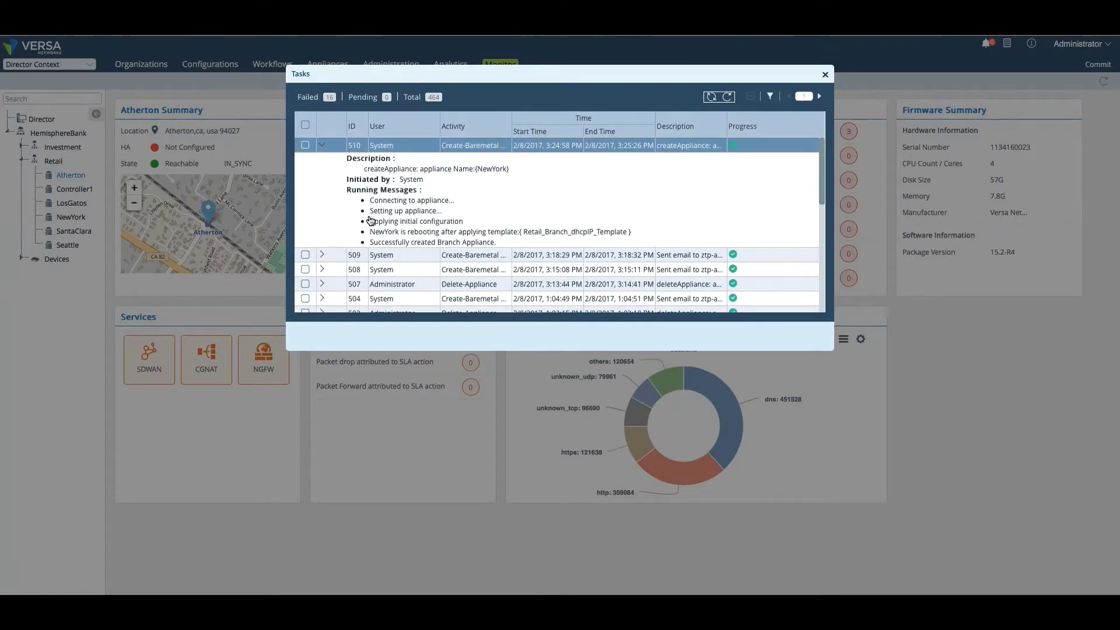
pyautogui.scroll(-1, 358, 231)
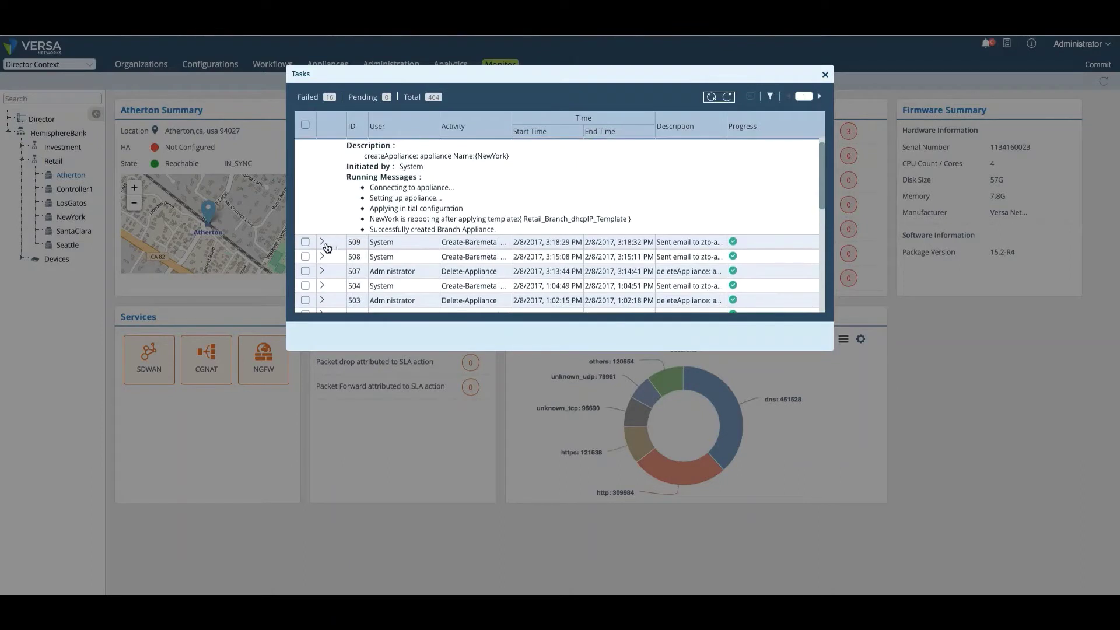
pyautogui.click(325, 245)
pyautogui.scroll(-3, 360, 269)
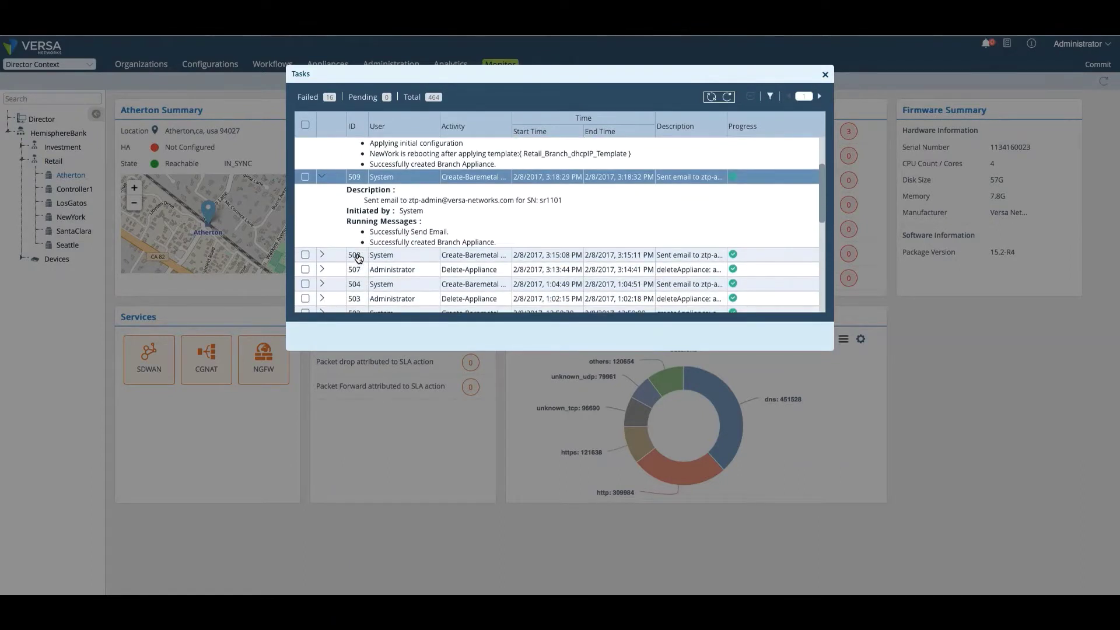
pyautogui.click(321, 176)
pyautogui.scroll(3, 350, 169)
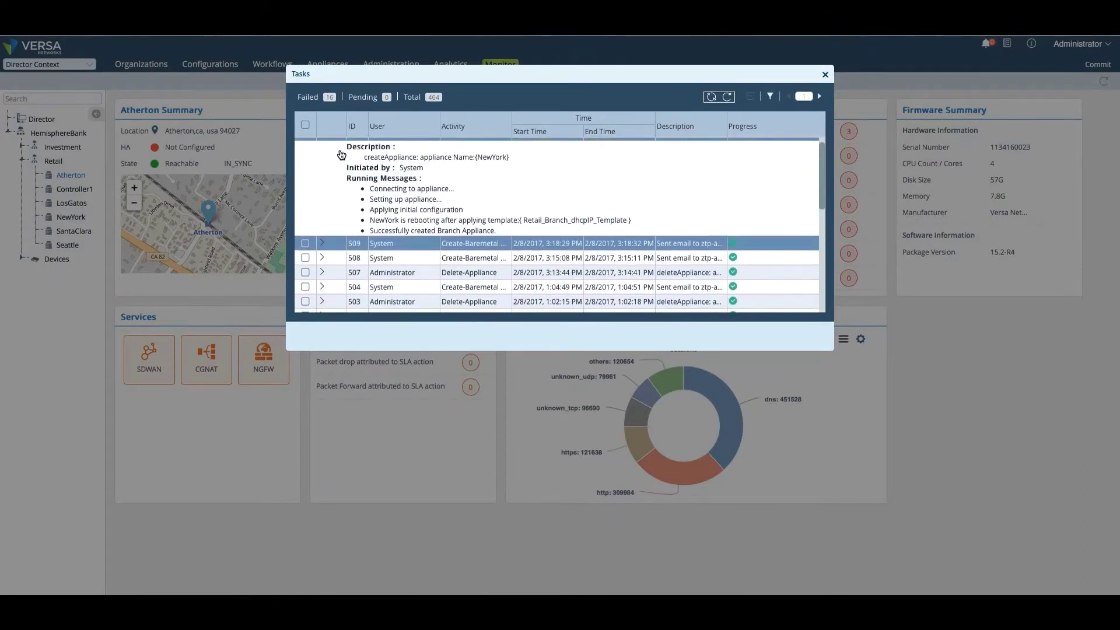
pyautogui.click(322, 146)
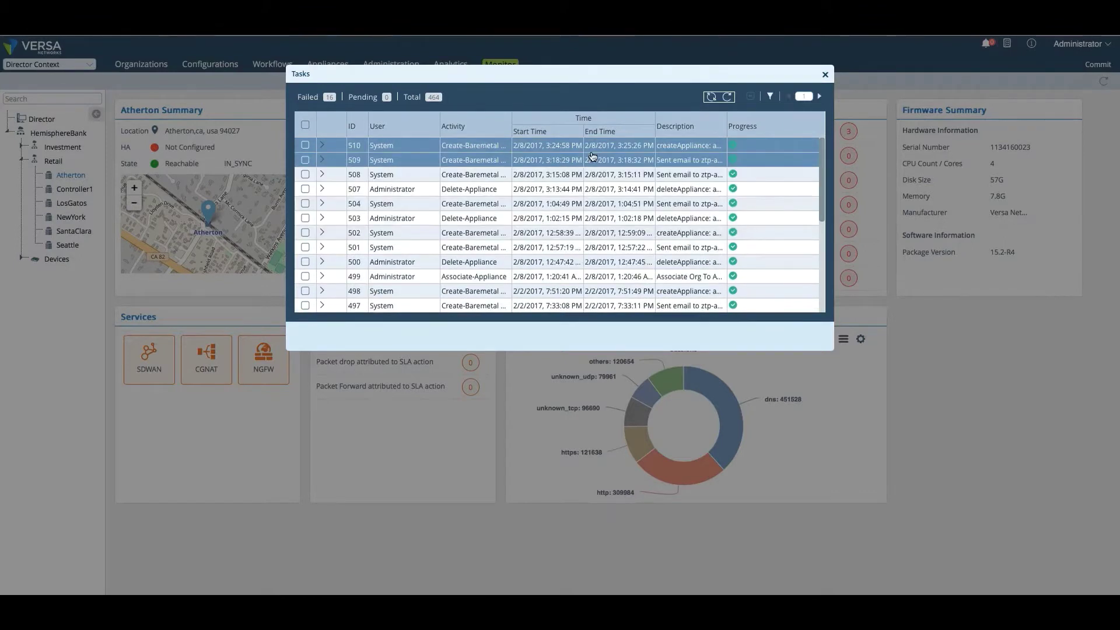
pyautogui.click(772, 98)
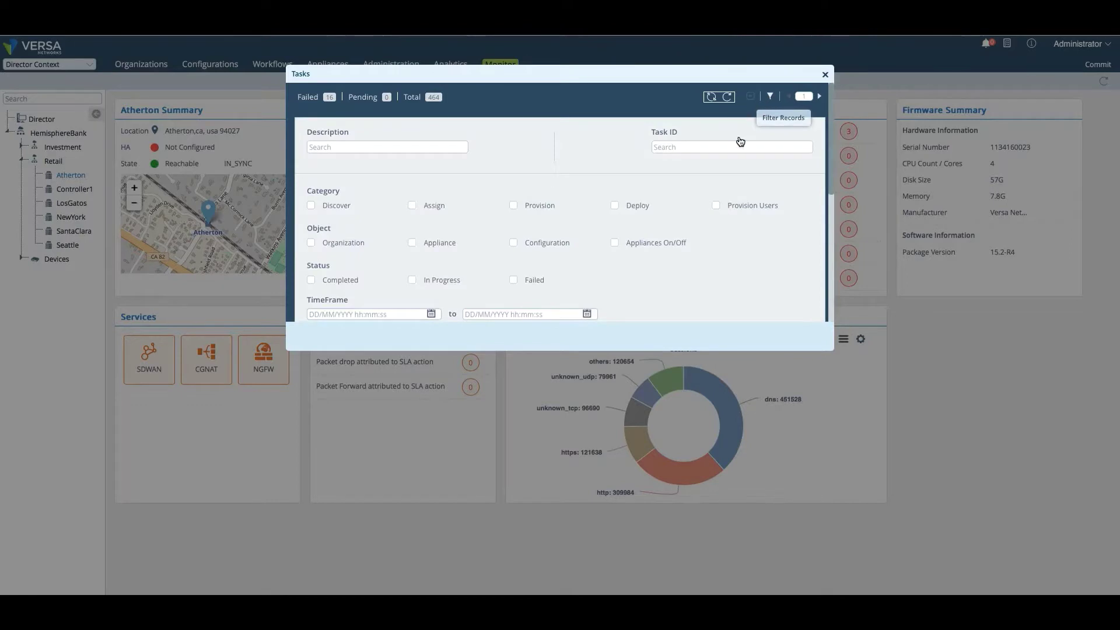
pyautogui.scroll(-1, 634, 208)
pyautogui.scroll(1, 635, 208)
pyautogui.click(825, 76)
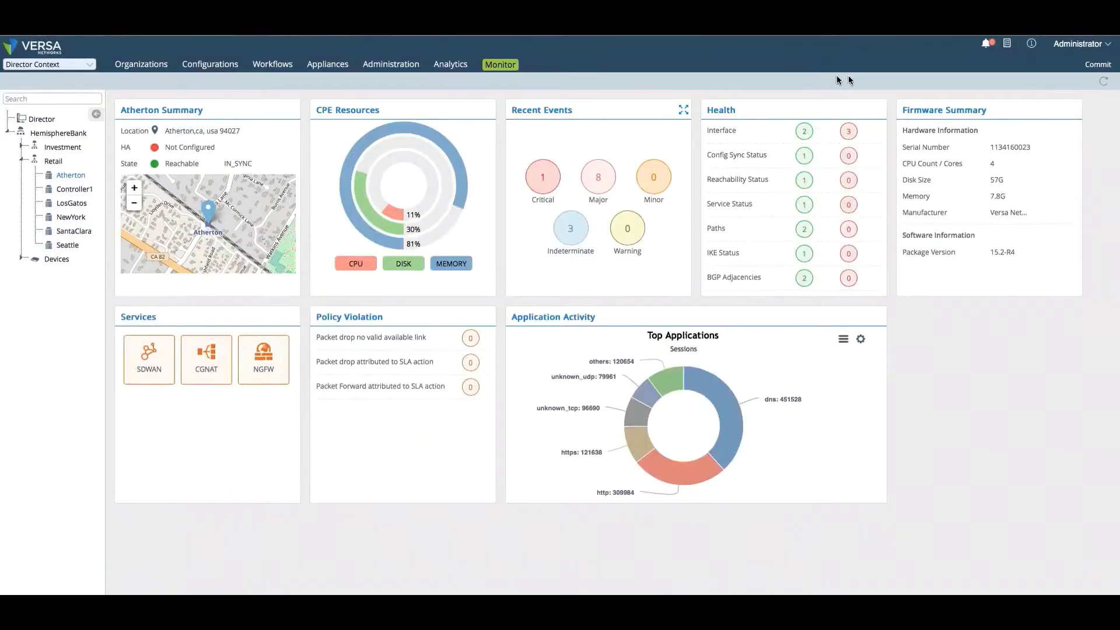
# Check notifications (none new), dismiss them, and bring up the Administrator account menu
pyautogui.click(986, 45)
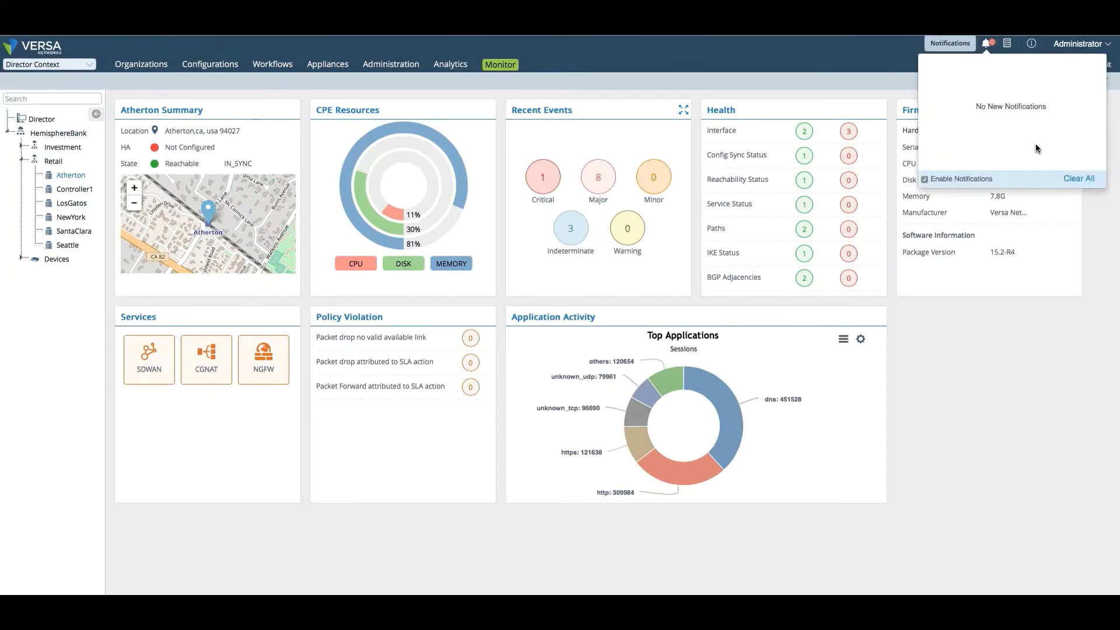
pyautogui.click(1059, 242)
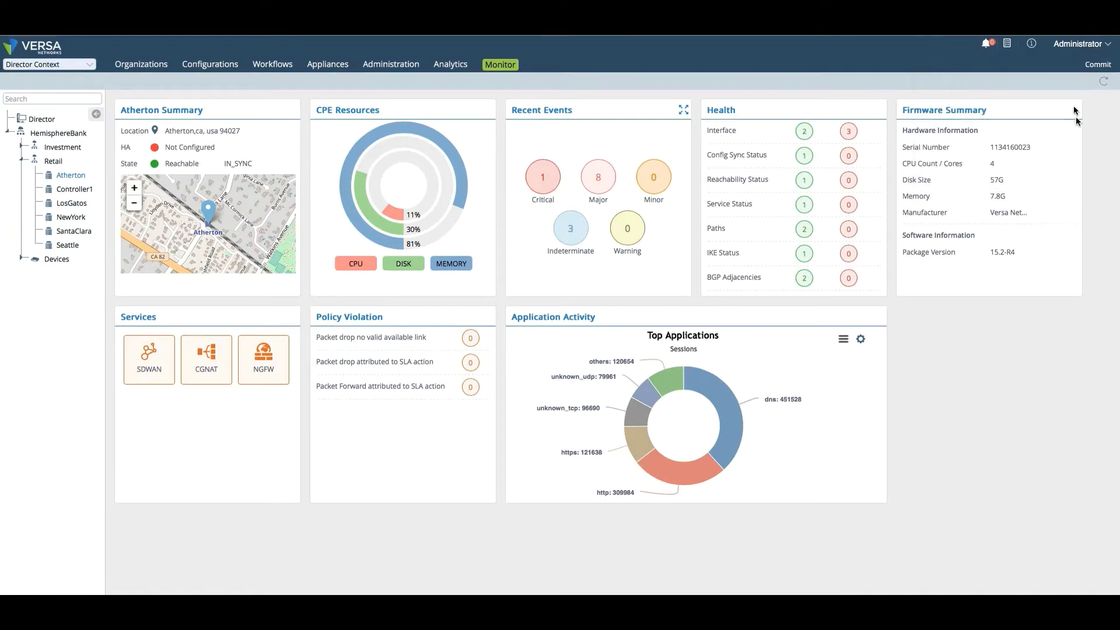
pyautogui.click(1078, 45)
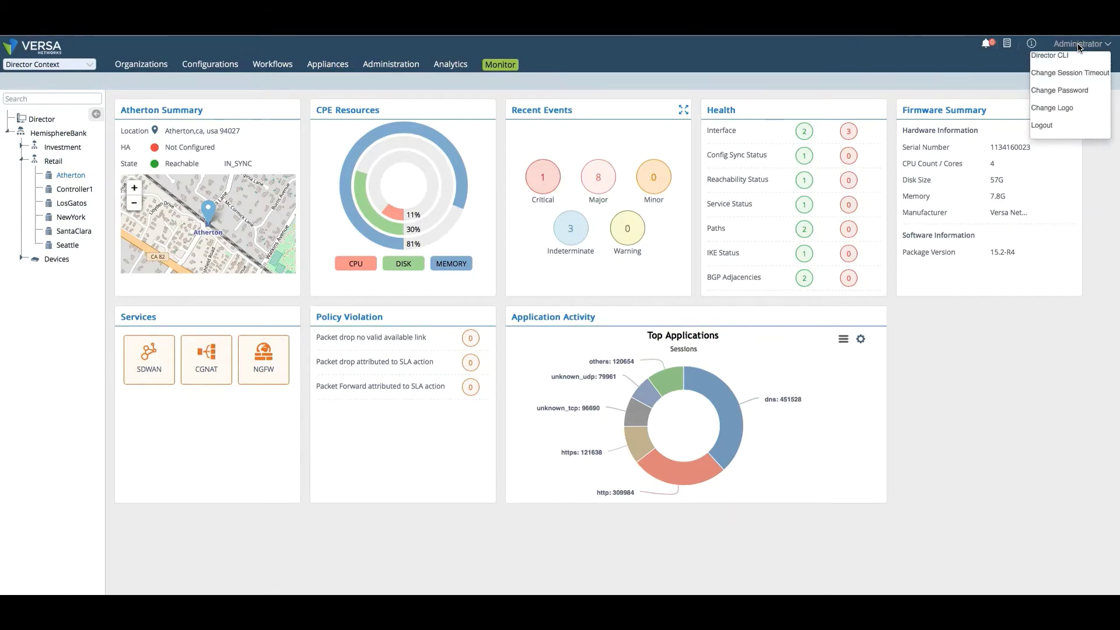